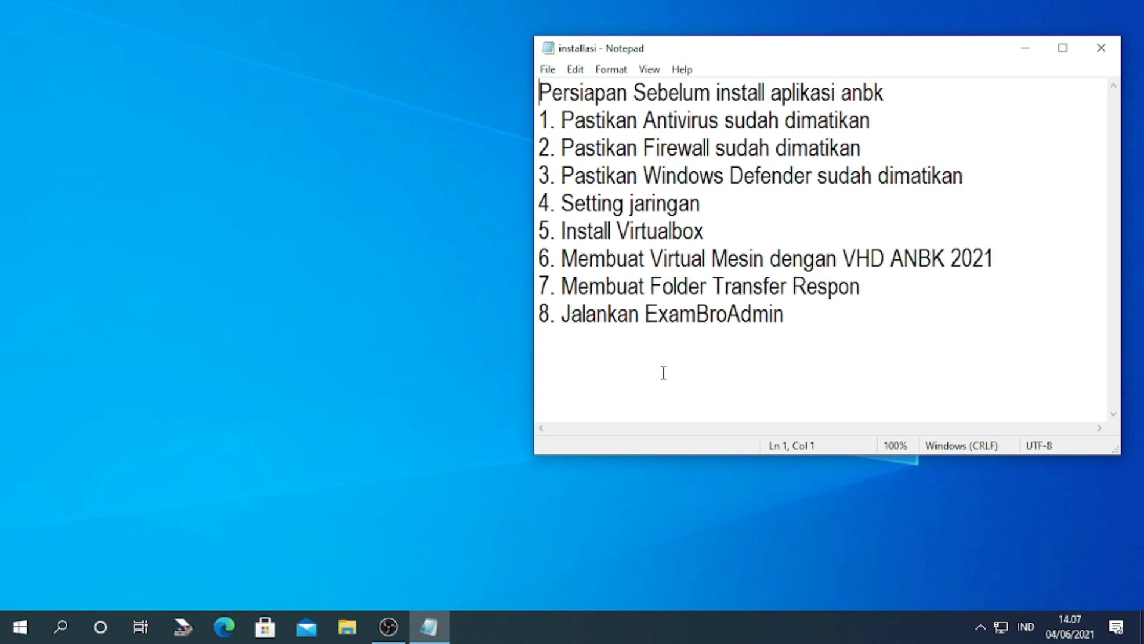
Step: Insert the heading "Cek spesifikasi komputer" above the preparation list, separated from it by a blank line
key(Return)
key(Return)
key(Up)
key(Up)
text(Cek)
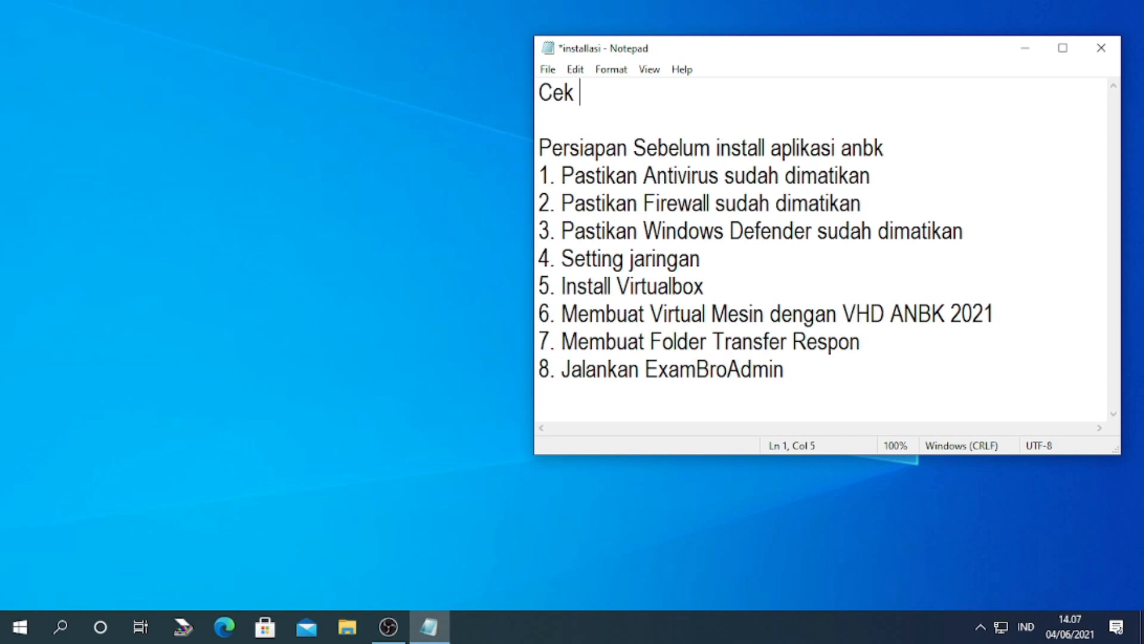
text(spesif)
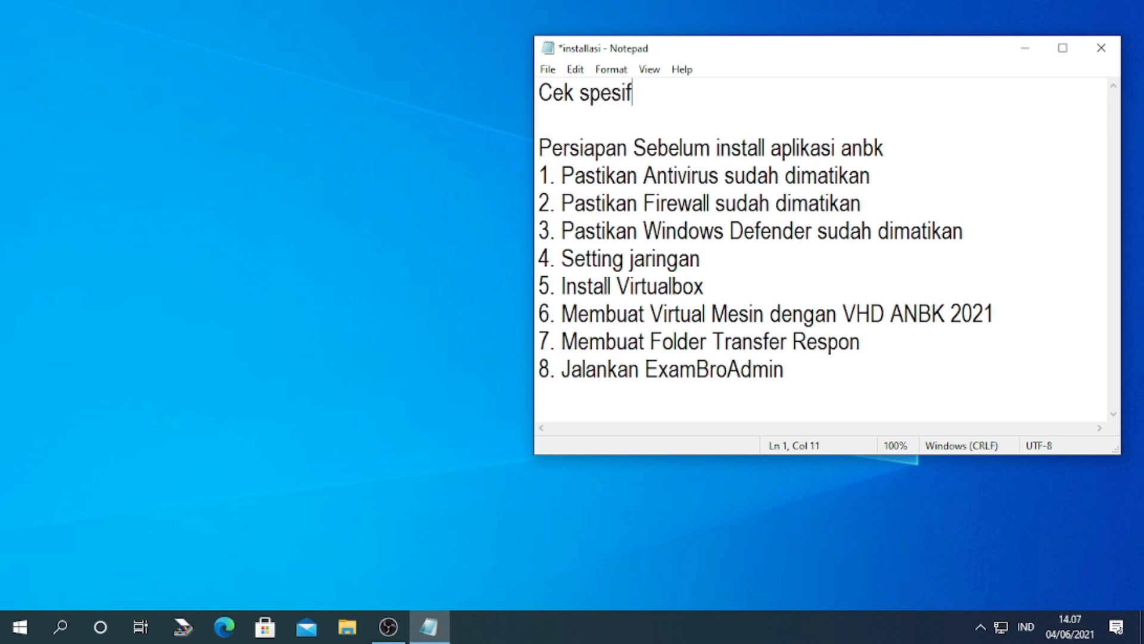
text(ikasi kom)
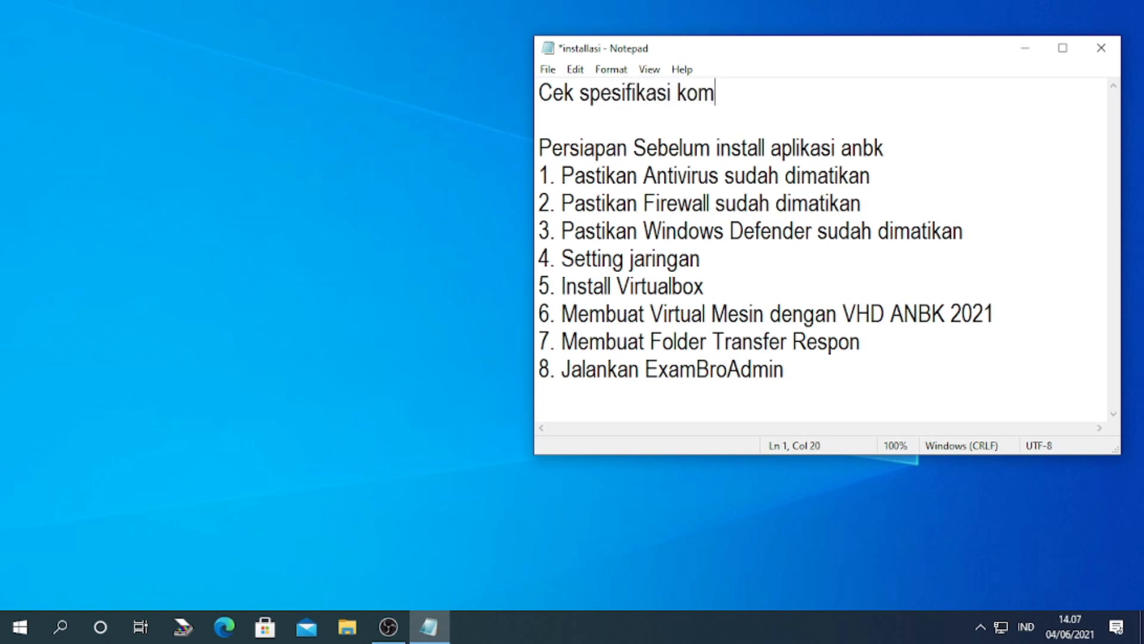
text(puter)
Step: Add the line "1. ketik di pencarian dxdiag" under the "Cek spesifikasi komputer" heading
key(Return)
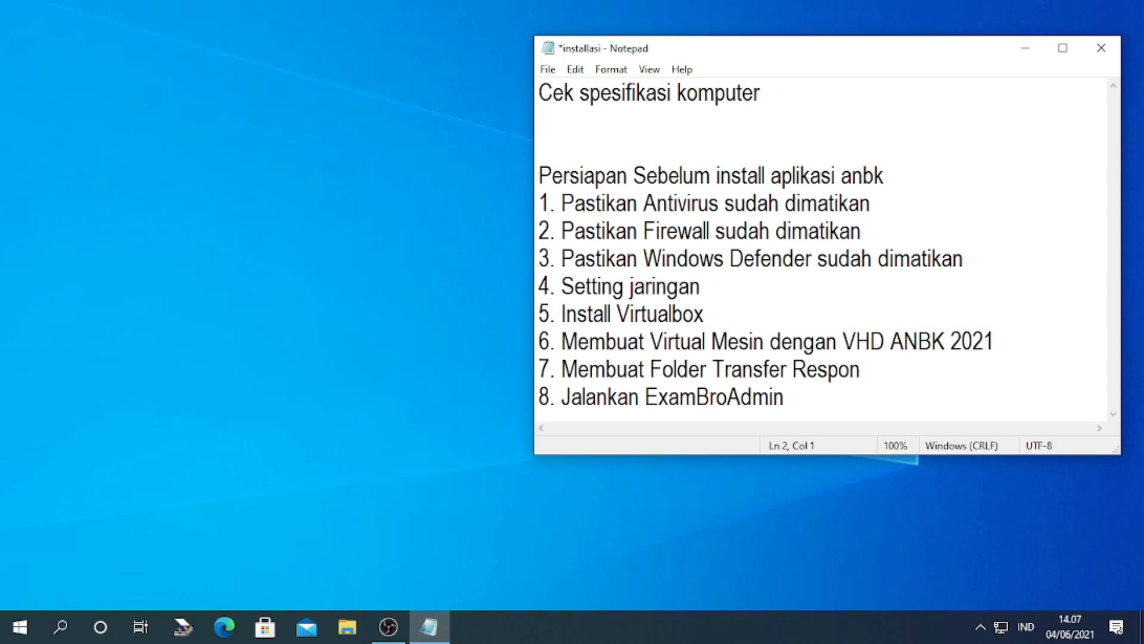
text(1. ketik)
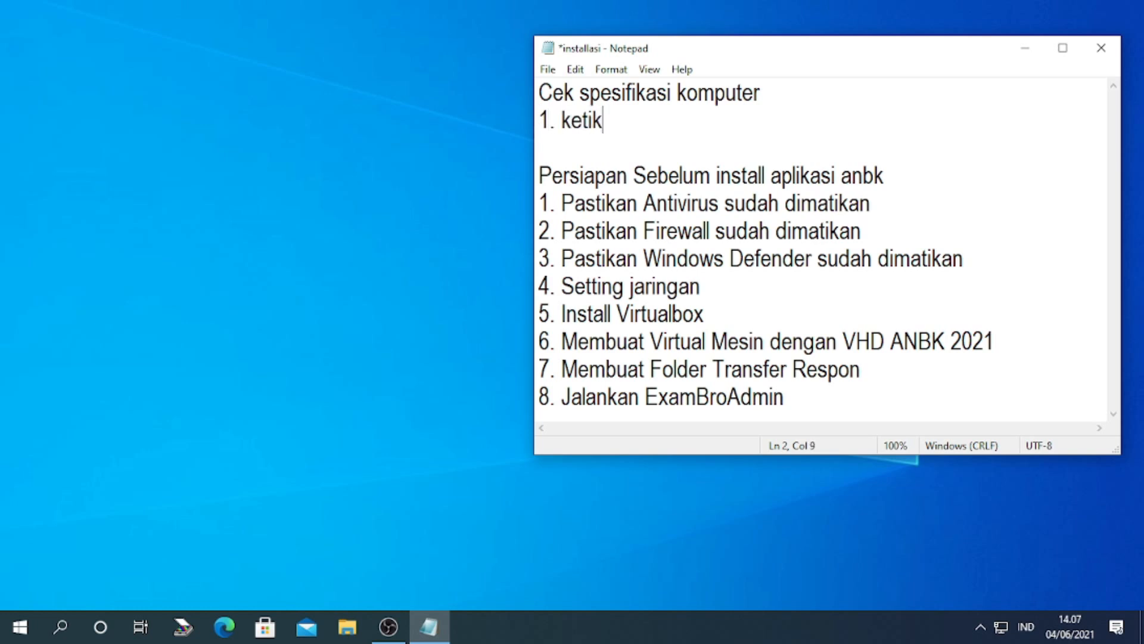
text( di pencar)
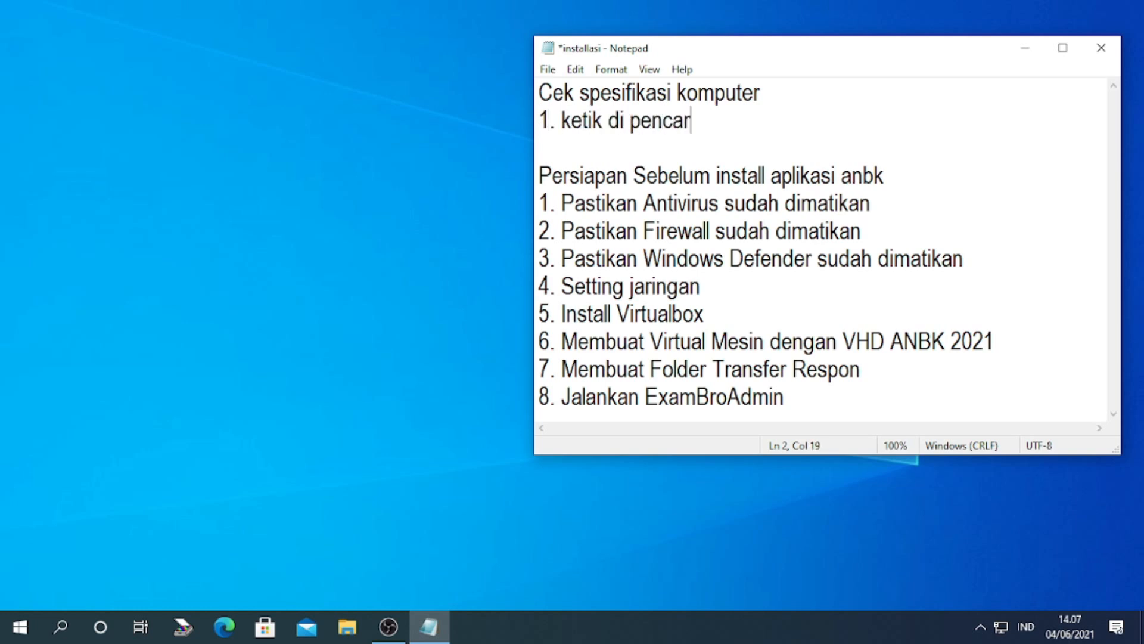
text(ian dxdiag)
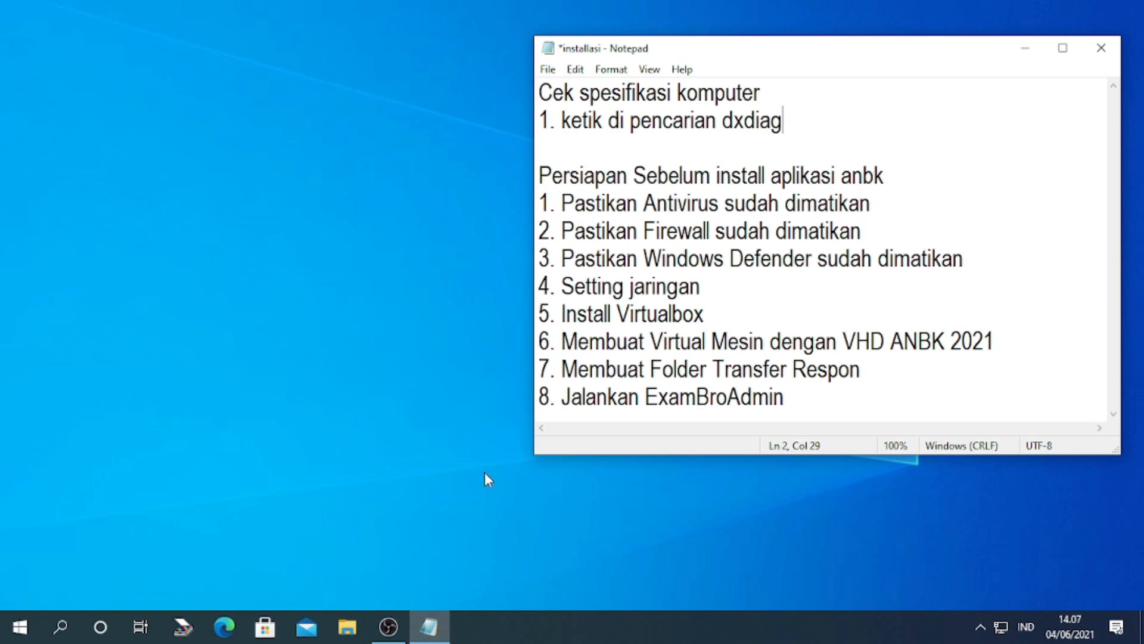
Step: Append "/PC" to the end of the "Cek spesifikasi komputer" heading
click(566, 93)
key(Home)
click(790, 96)
text(/PC)
Step: Add the line "RAM min 8 GB" below the dxdiag line and make the note window taller to show the whole list
click(844, 120)
key(Return)
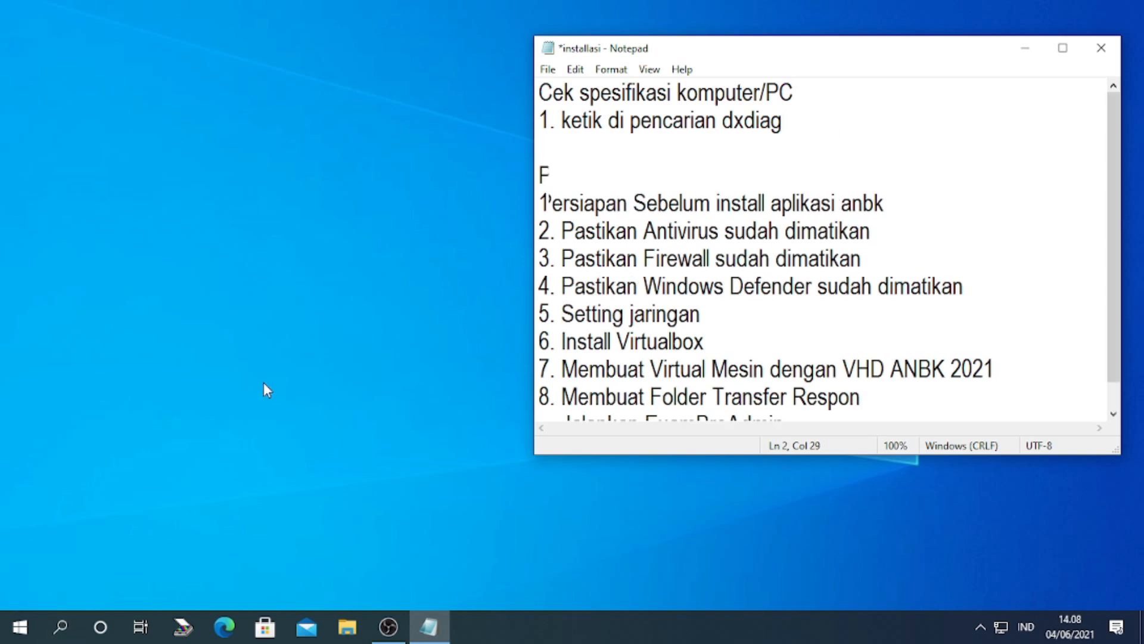
text(RAM min )
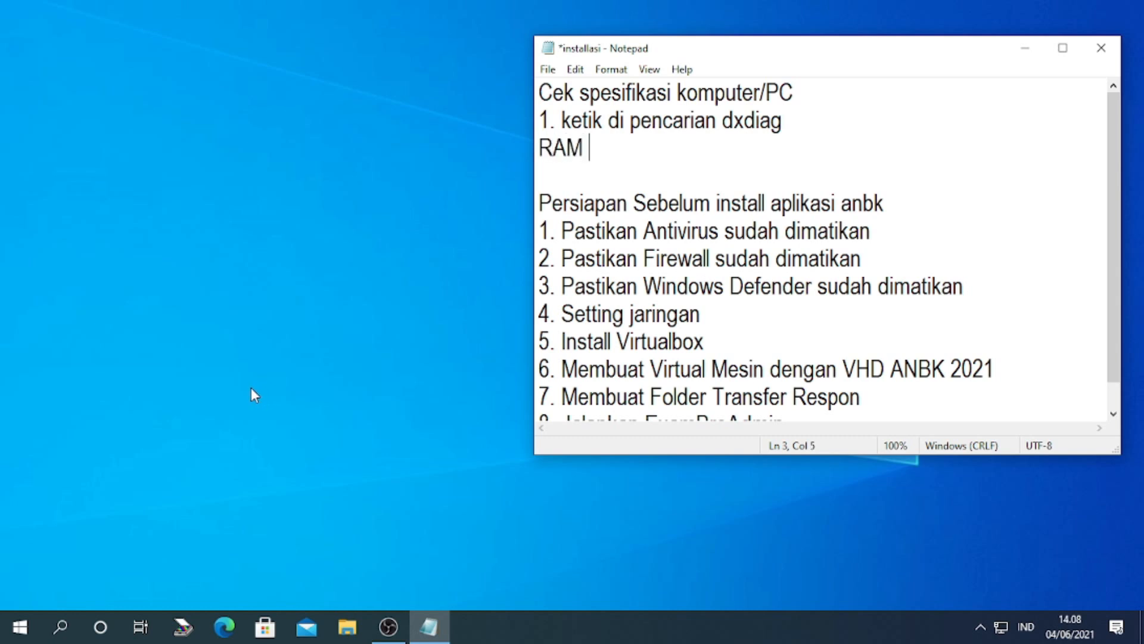
text(8 GB)
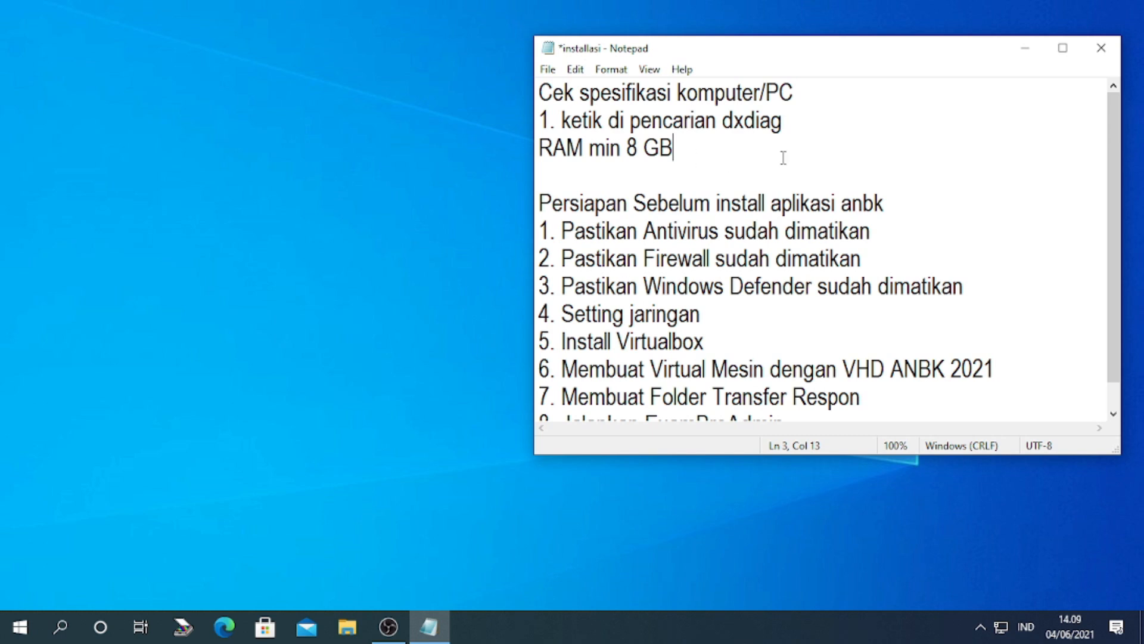
drag(1112, 234, 1110, 237)
drag(917, 456, 917, 511)
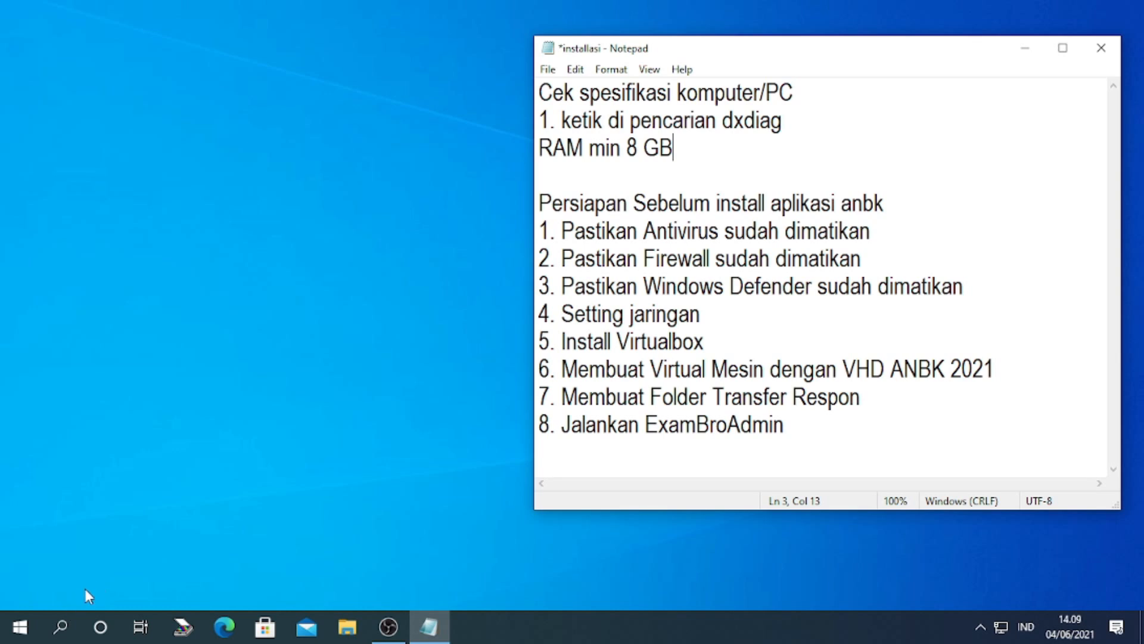
Step: Run dxdiag from the Windows search, examine the computer's operating system, processor and memory, and exit the tool
click(61, 629)
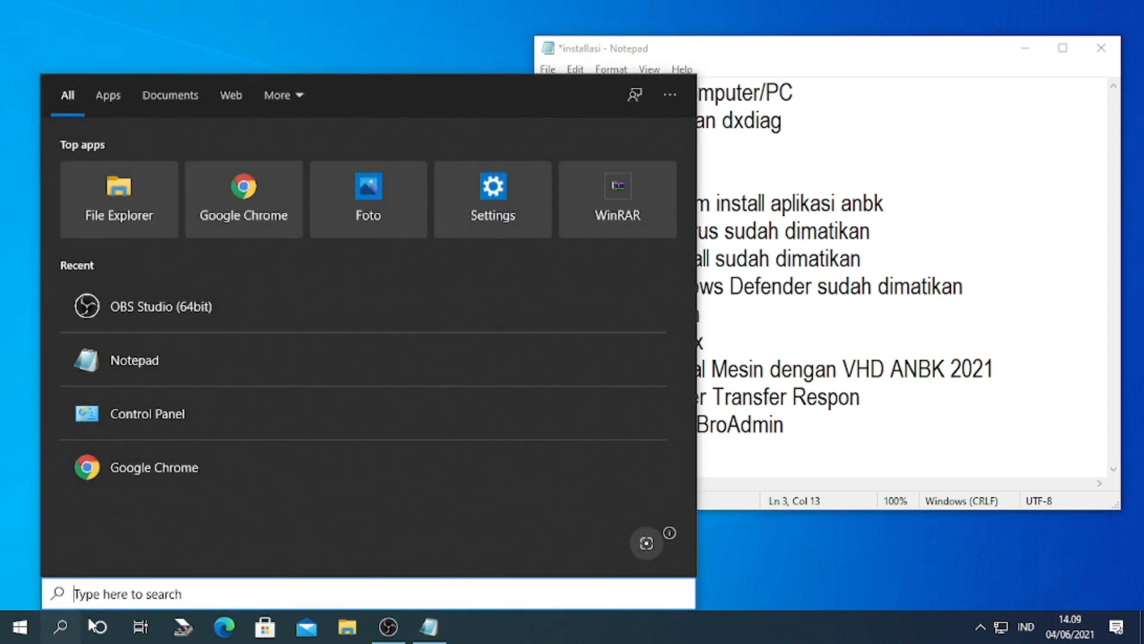
text(dxdiag)
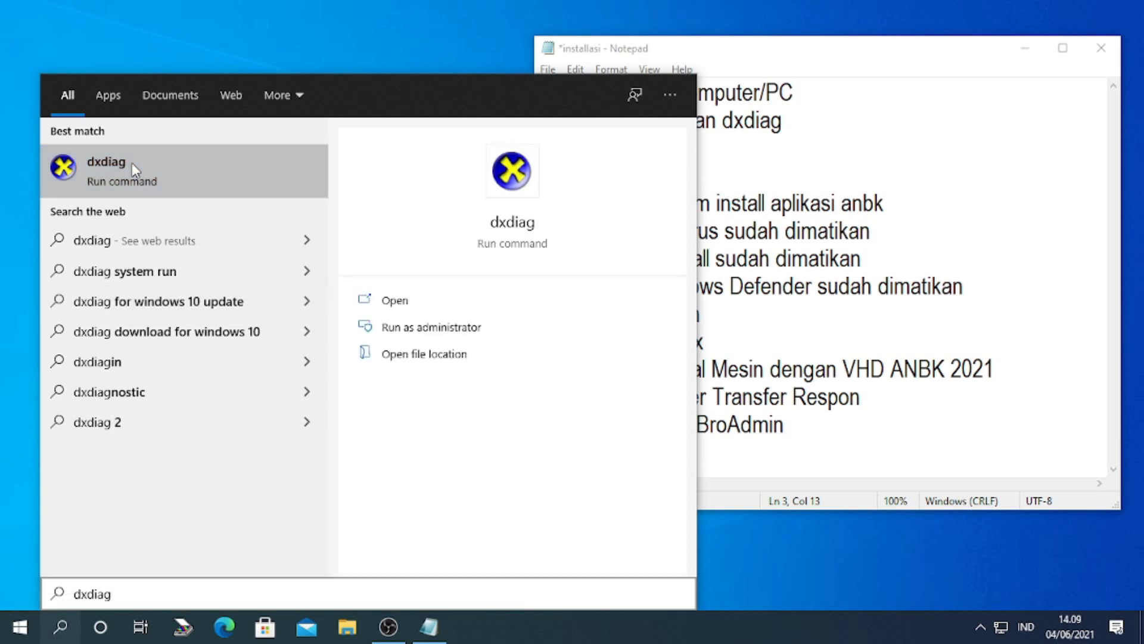
click(132, 166)
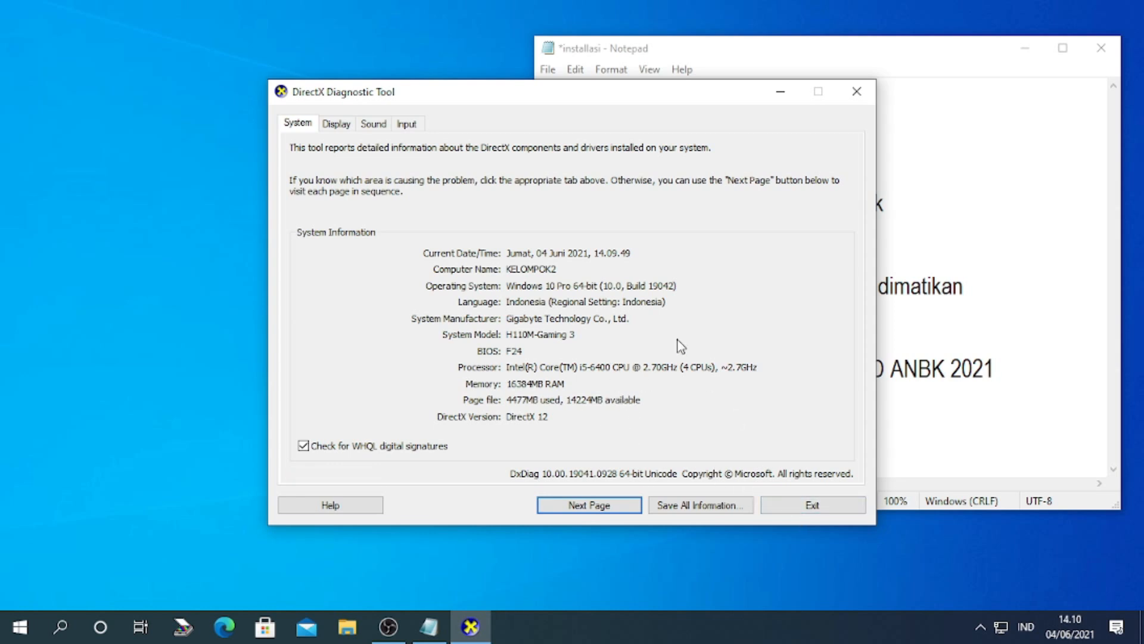
click(808, 506)
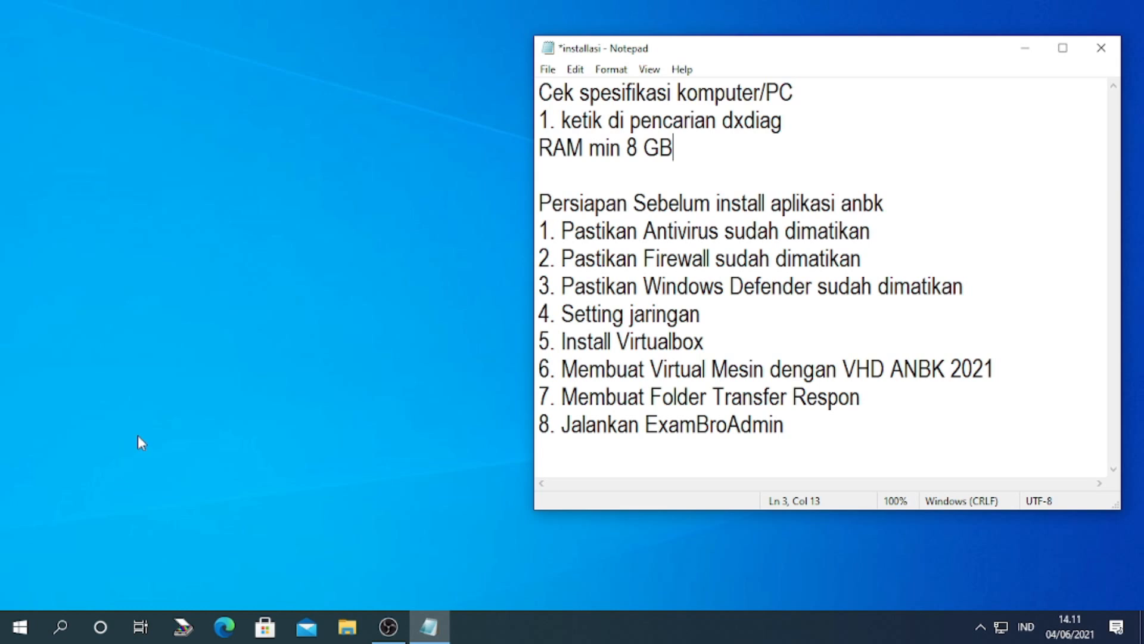
Step: Open Virus & threat protection from Windows Security in the Update & Security section of the Windows Settings
click(18, 636)
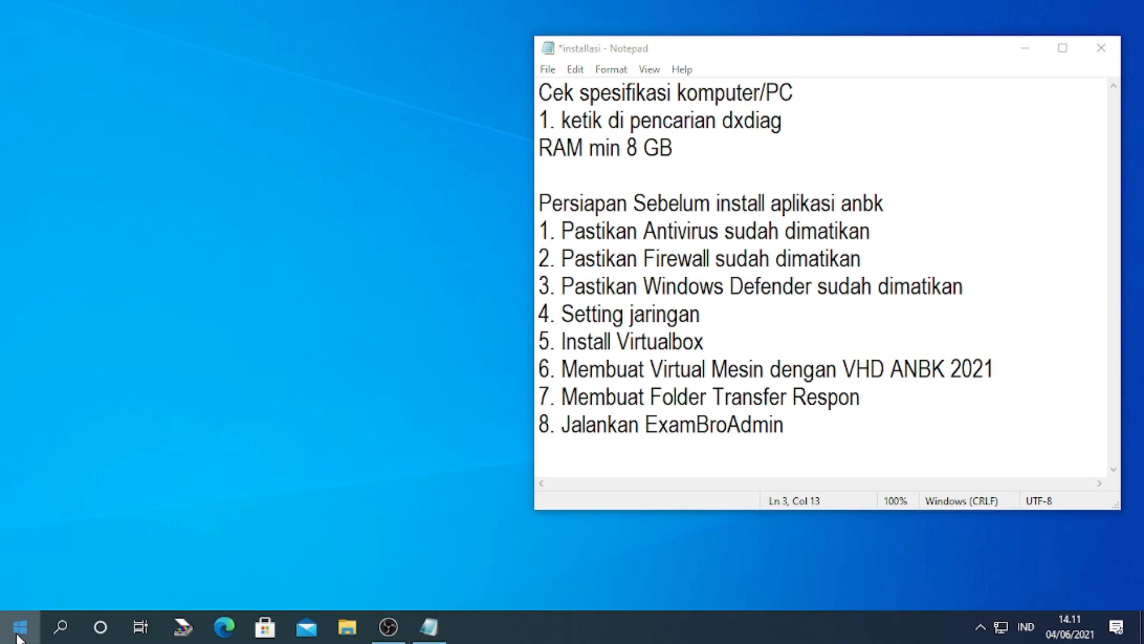
mouse_move(16, 553)
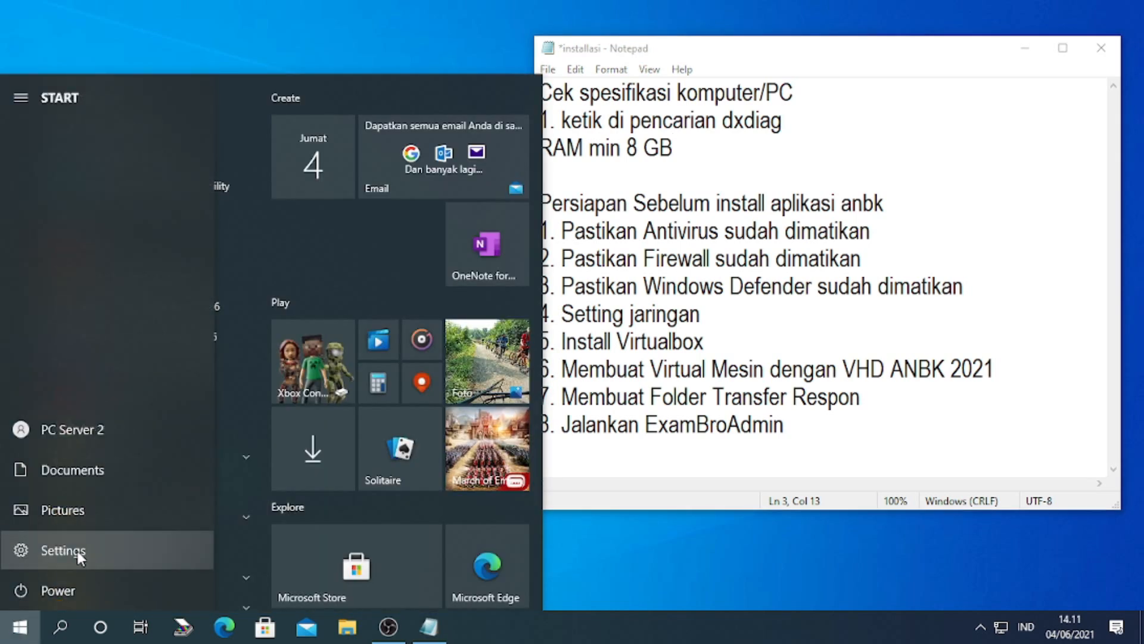
click(148, 556)
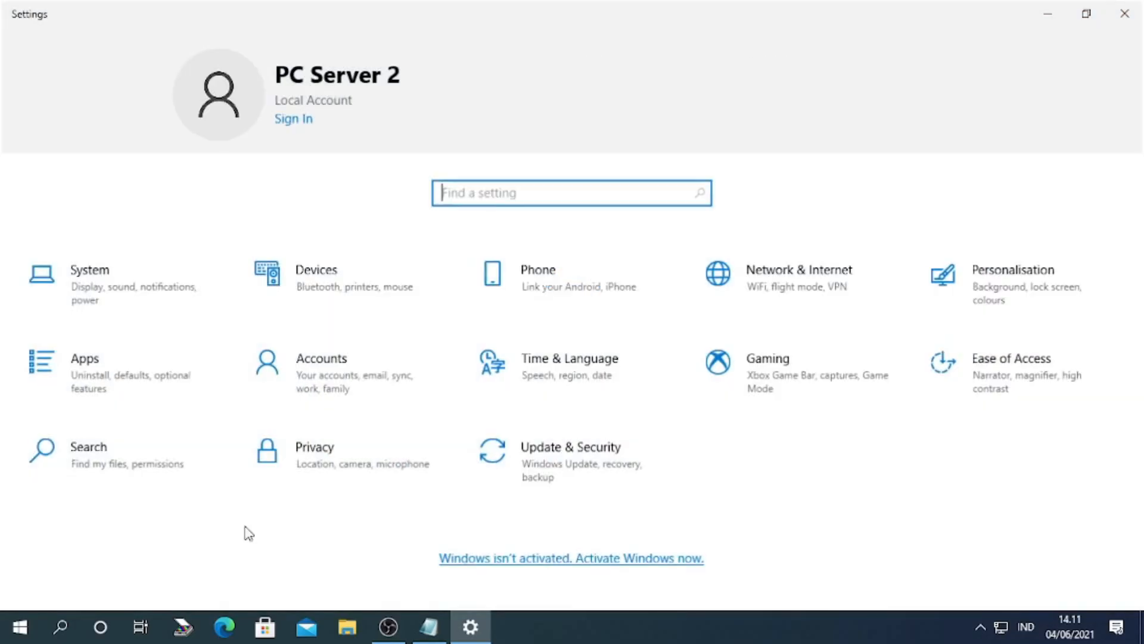
click(594, 462)
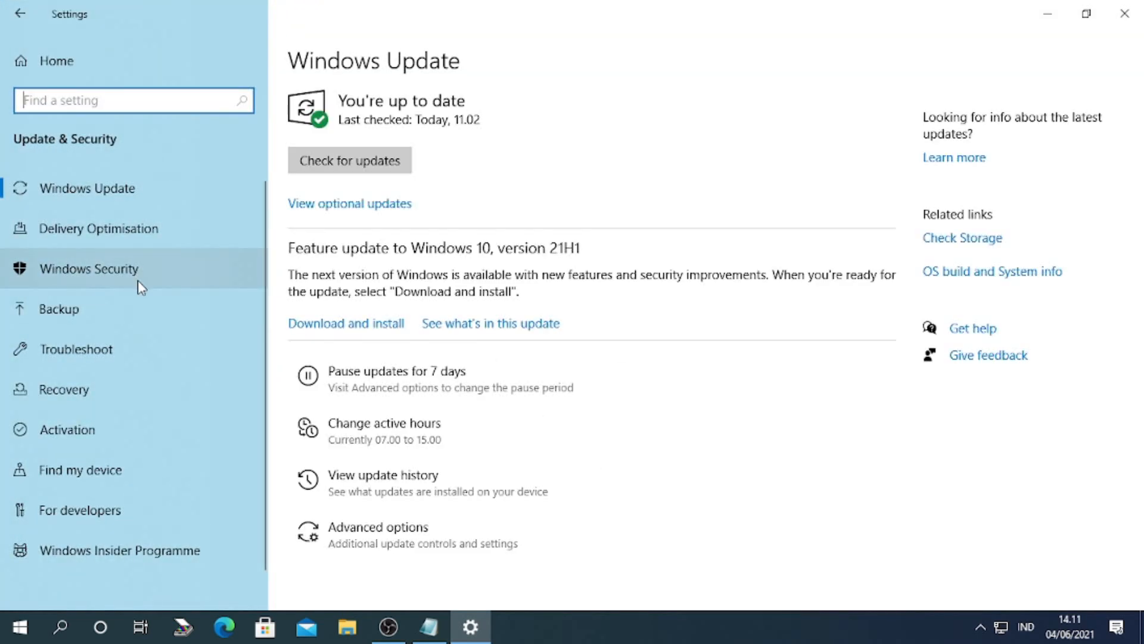
click(153, 278)
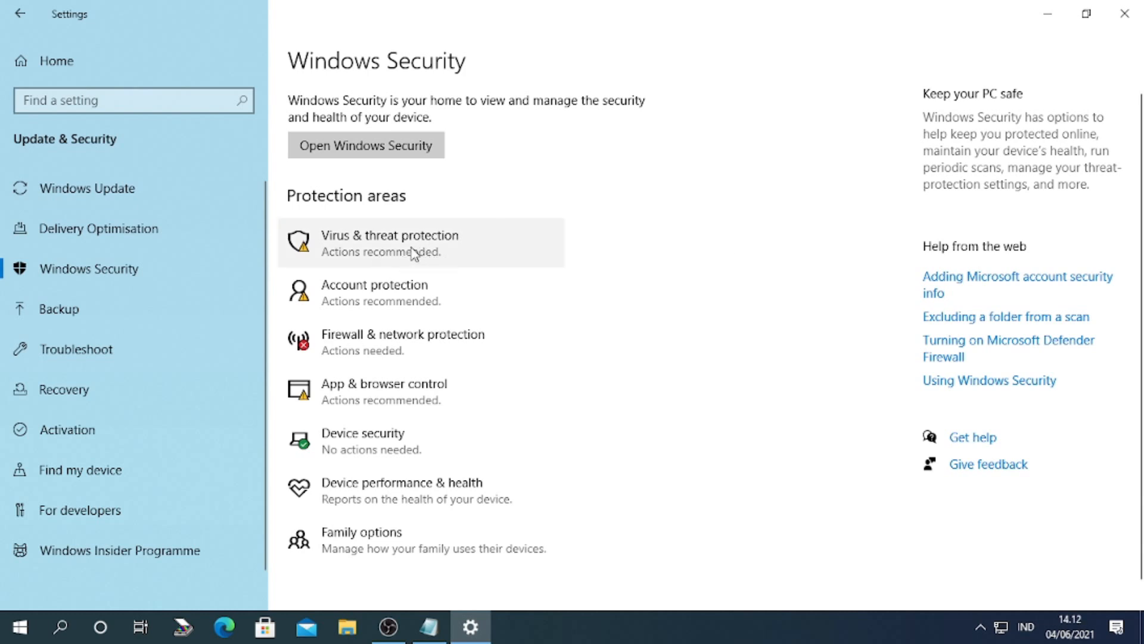
click(372, 249)
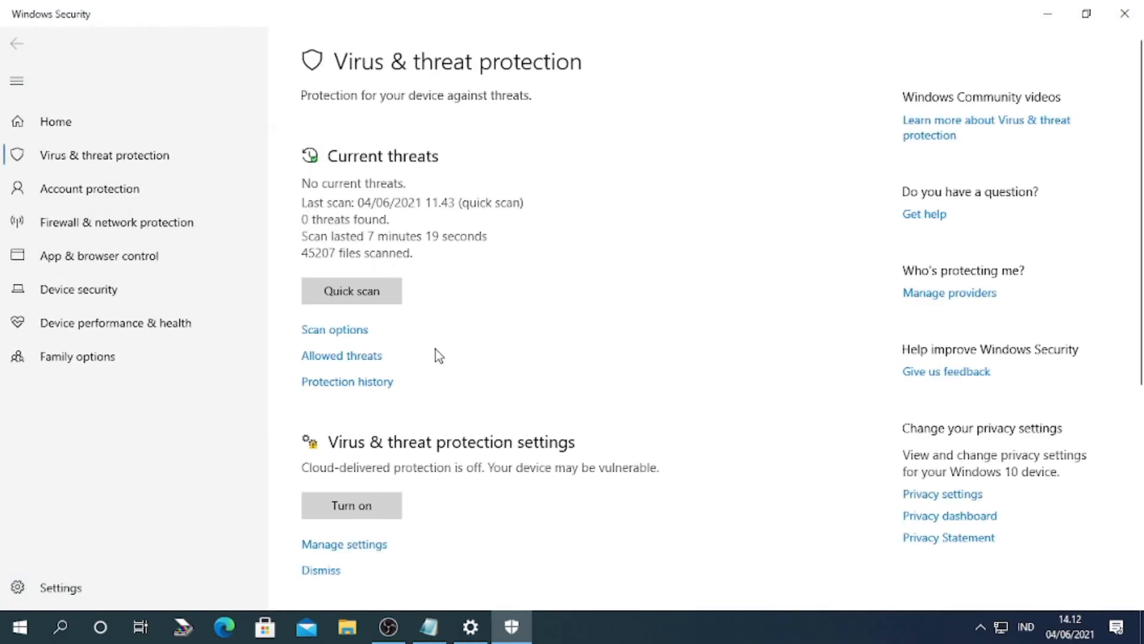
Step: Turn off Real-time protection in the Virus & threat protection settings
scroll(435, 357, down, 2)
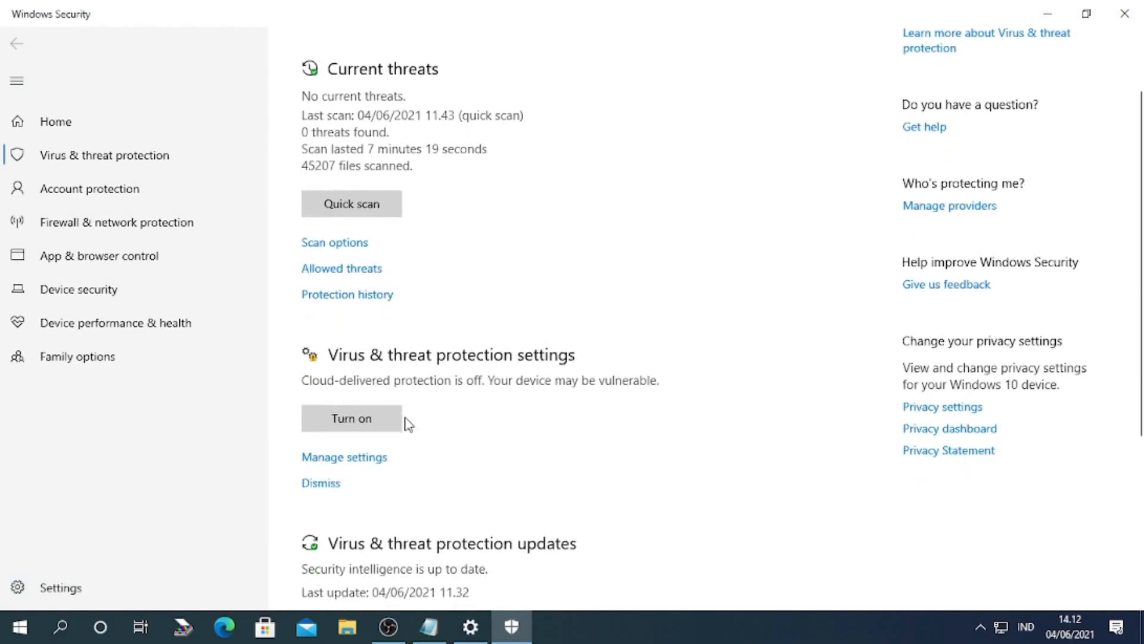
click(371, 458)
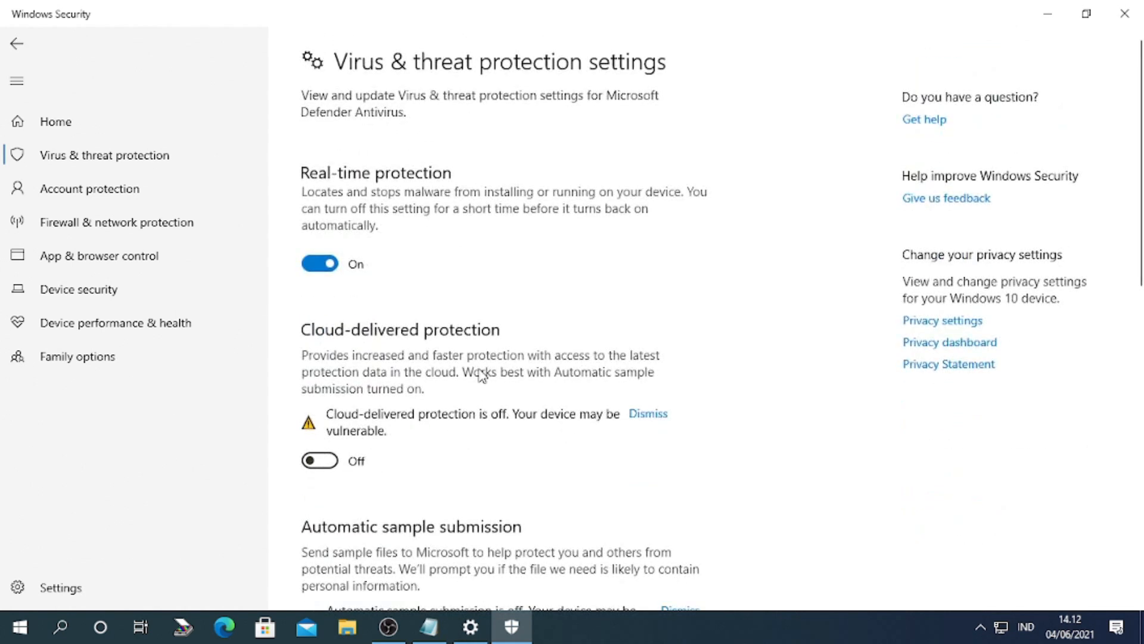
click(317, 265)
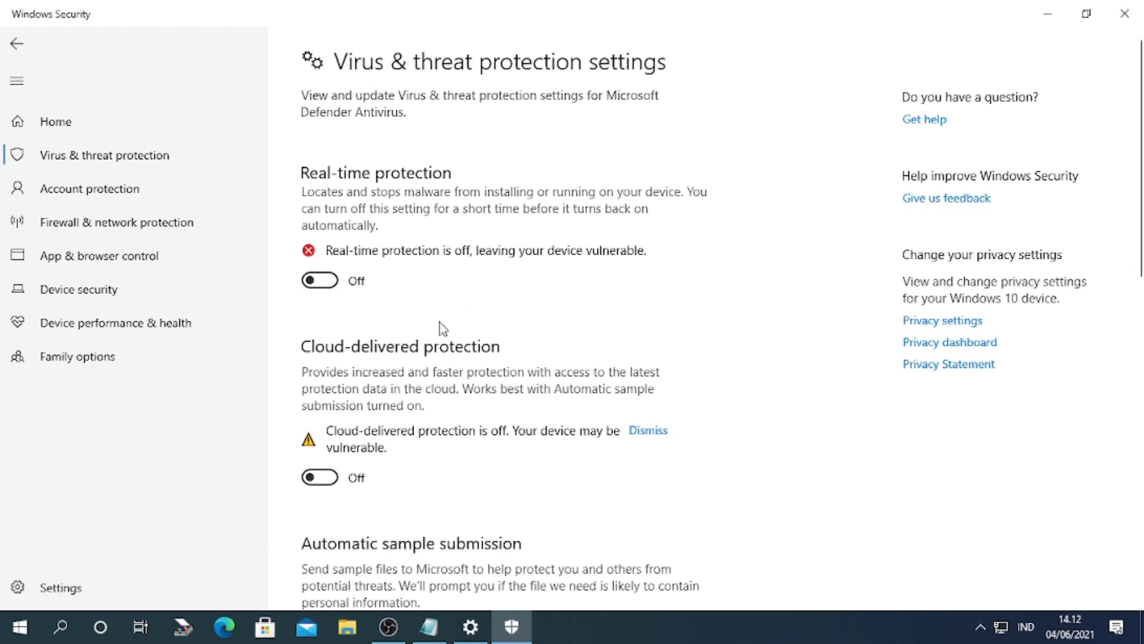
Step: Examine the remaining Virus & threat protection settings, including cloud-delivered protection, automatic sample submission and Tamper Protection
scroll(470, 331, down, 3)
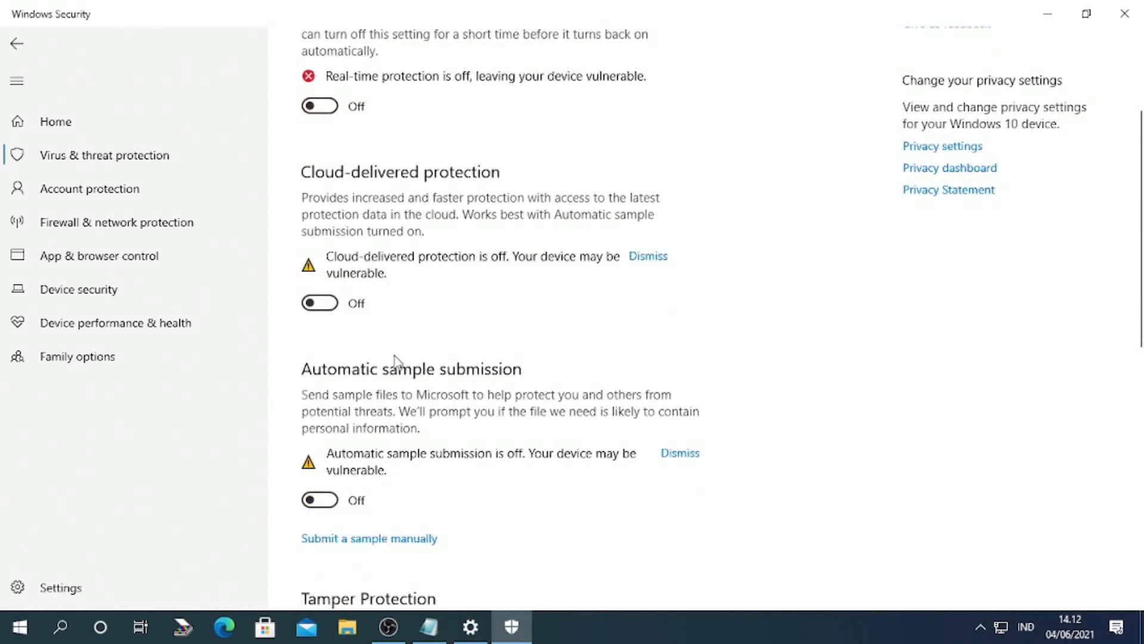
scroll(363, 304, down, 2)
scroll(364, 298, down, 2)
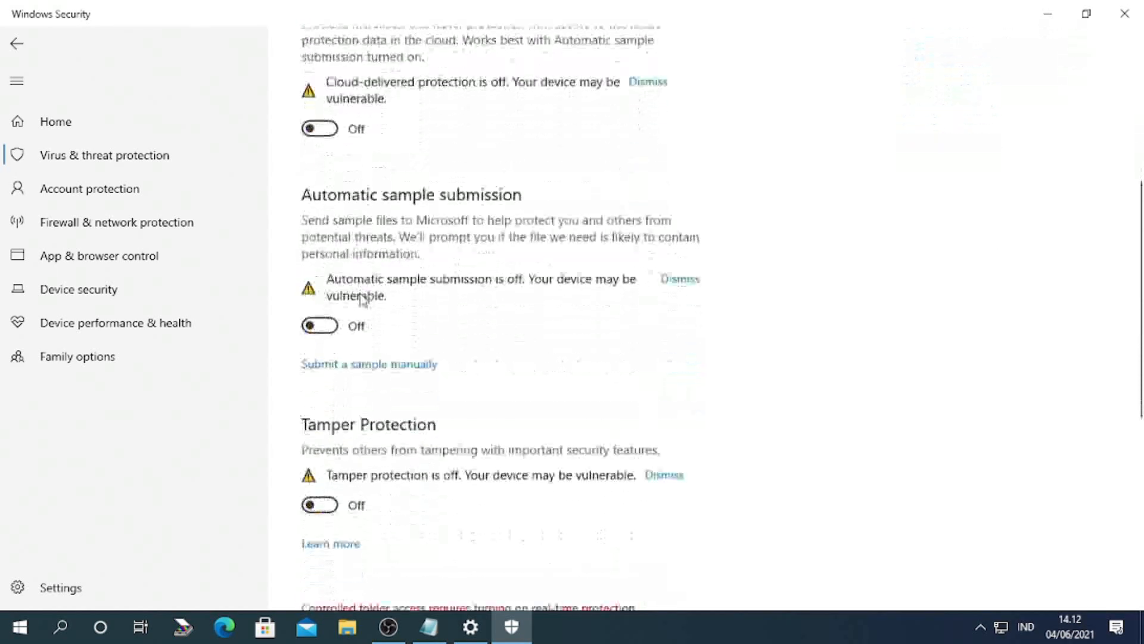
scroll(385, 420, down, 2)
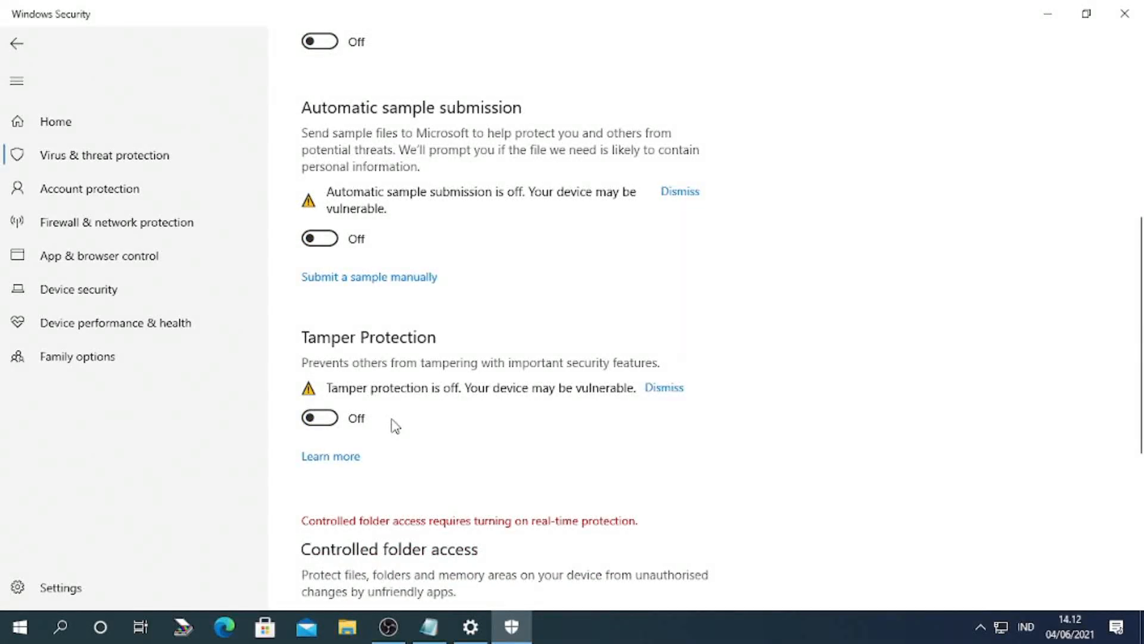
scroll(394, 438, down, 2)
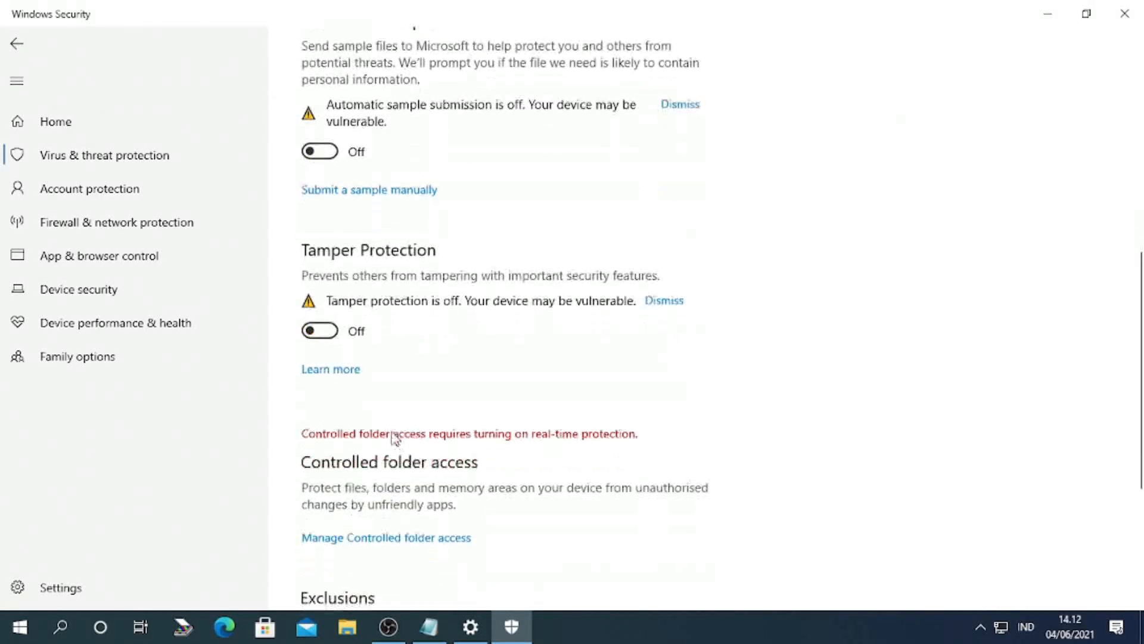
scroll(388, 363, down, 5)
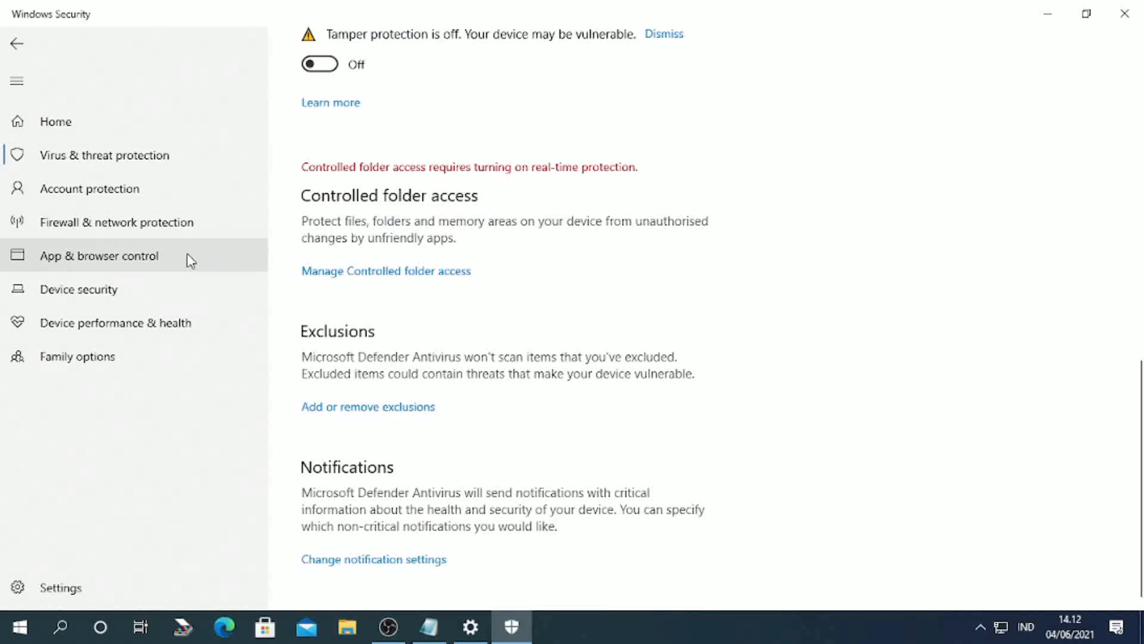
scroll(546, 326, up, 7)
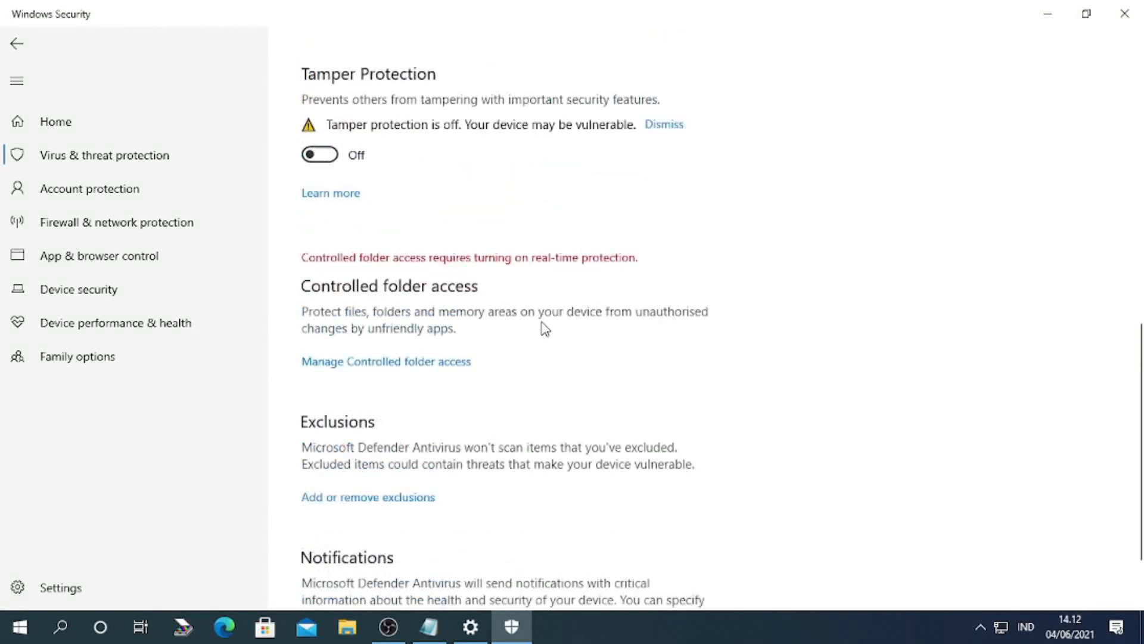
scroll(528, 329, up, 6)
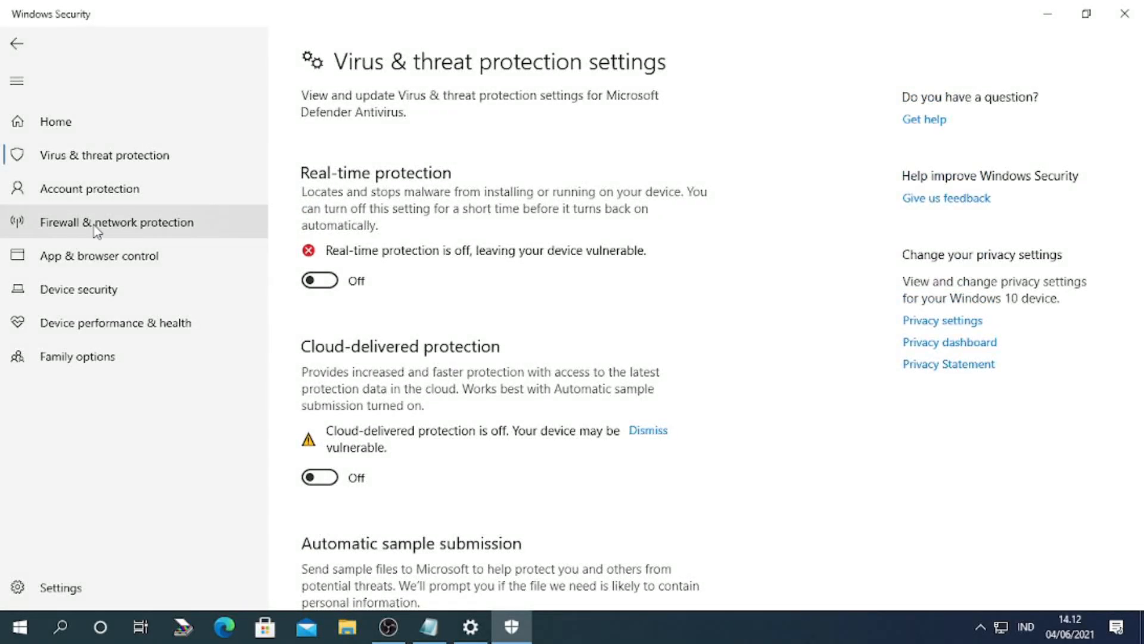
Step: Turn off Microsoft Defender Firewall for the private network in Firewall & network protection
click(97, 231)
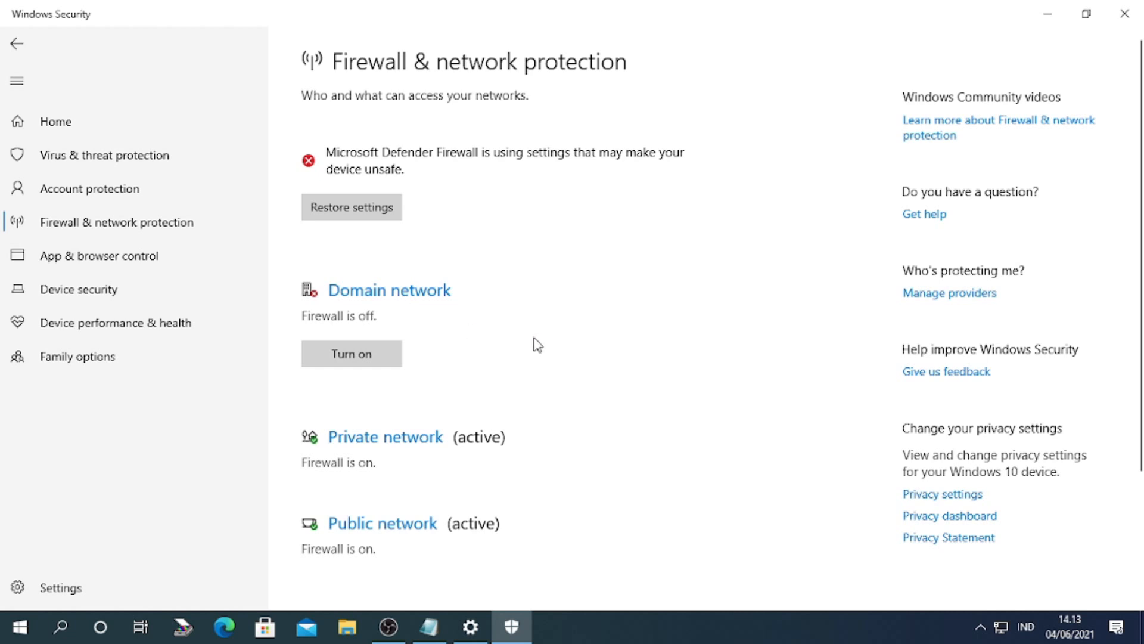
scroll(535, 341, down, 2)
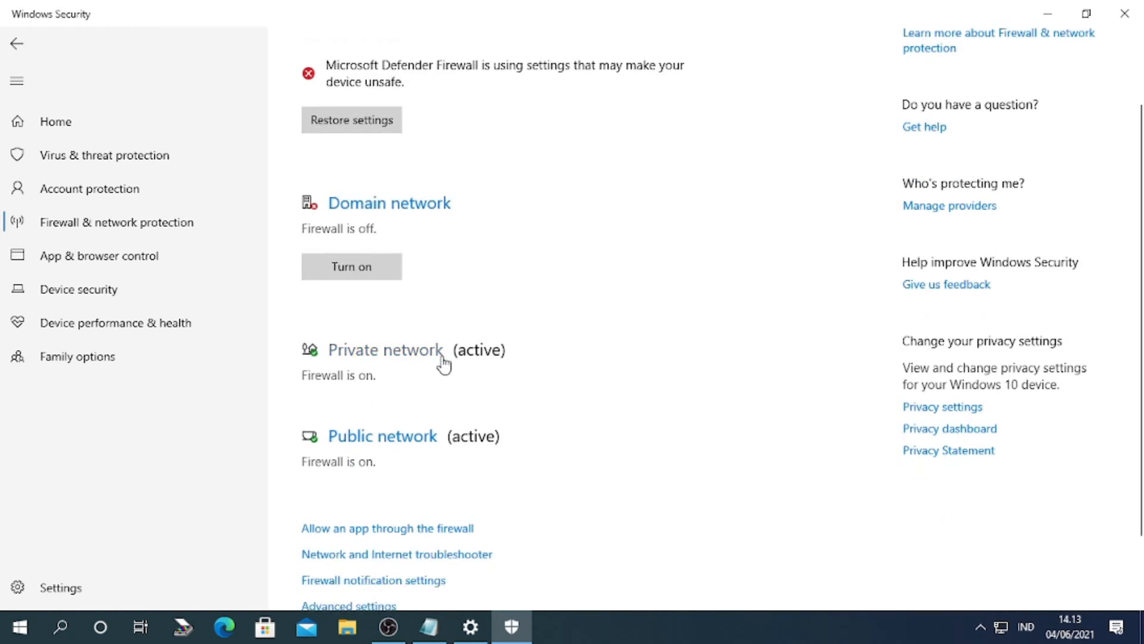
click(404, 356)
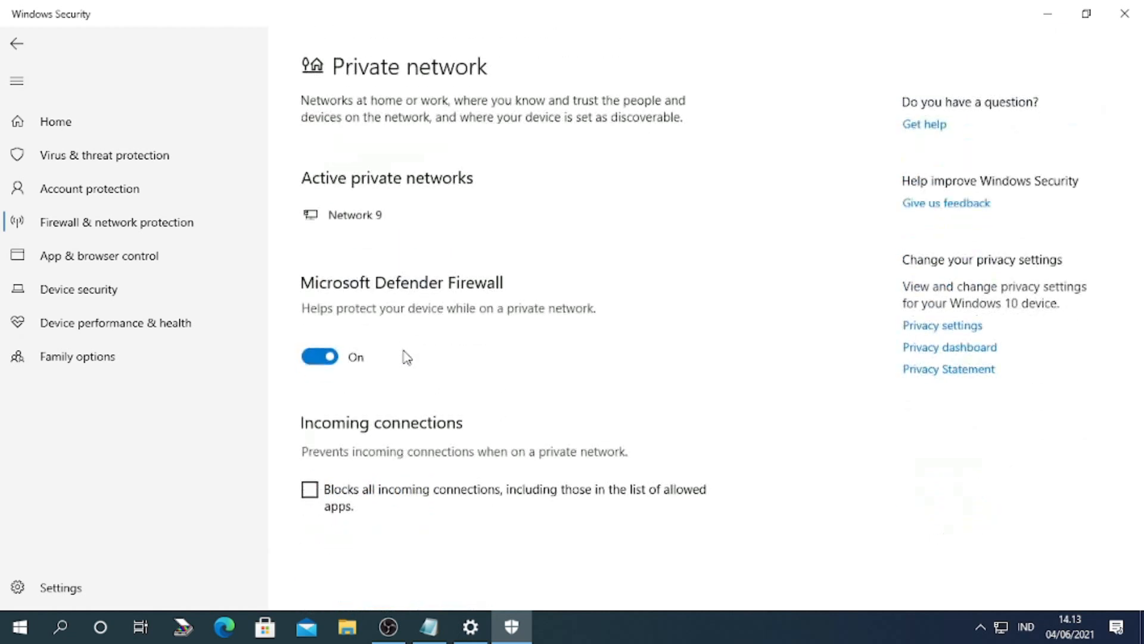
click(313, 353)
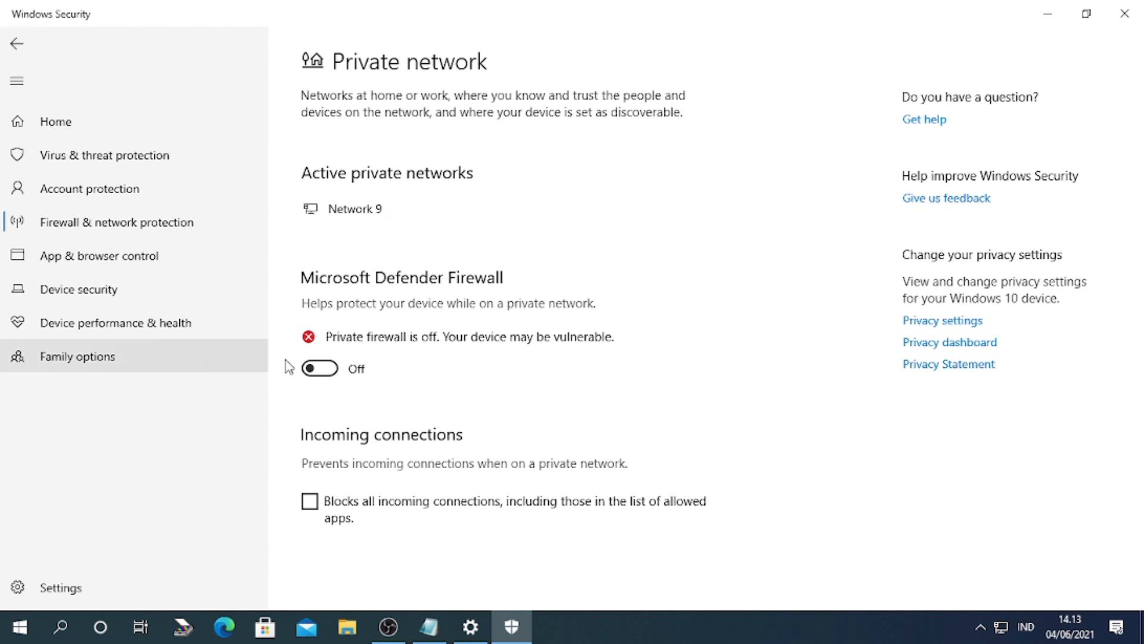
Step: Turn off Microsoft Defender Firewall for the public network and close Windows Security and Settings
click(196, 237)
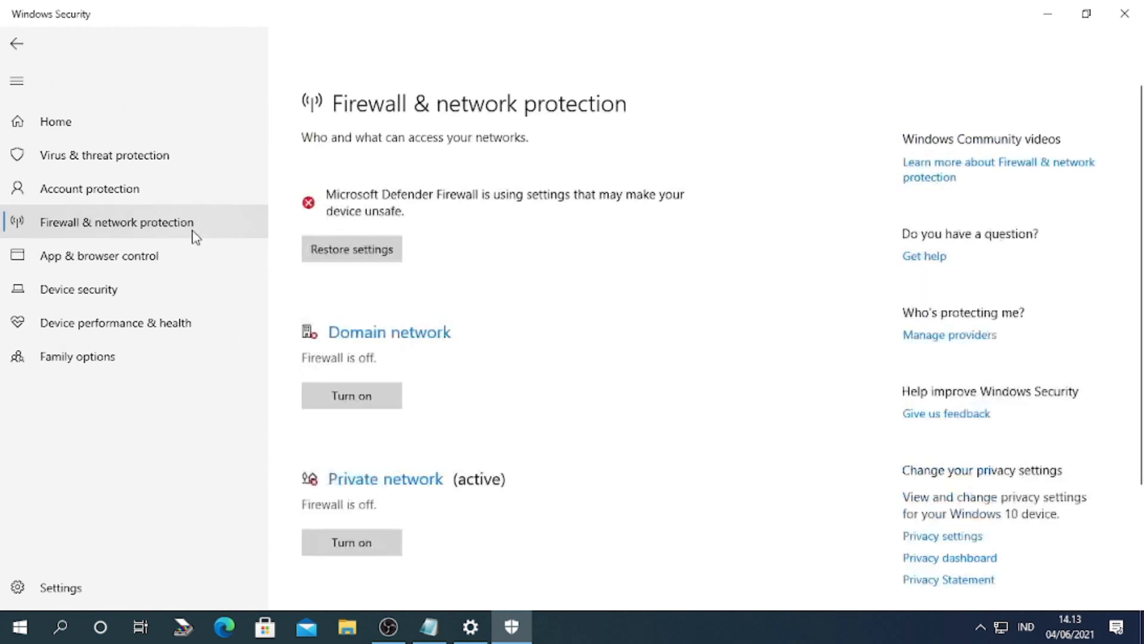
scroll(396, 401, down, 3)
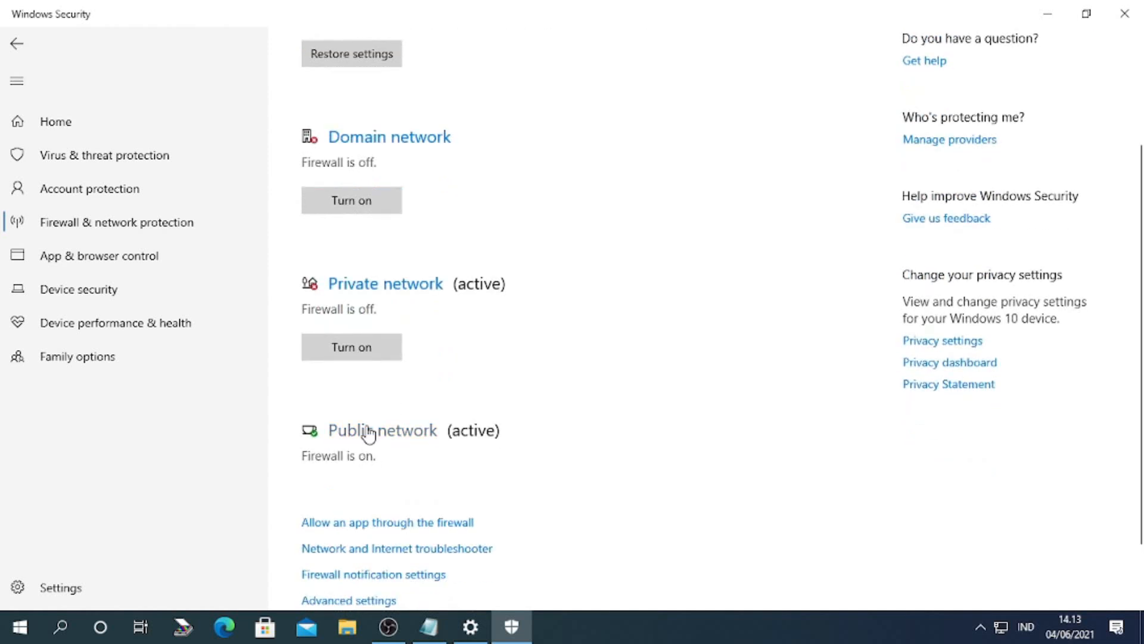
click(402, 441)
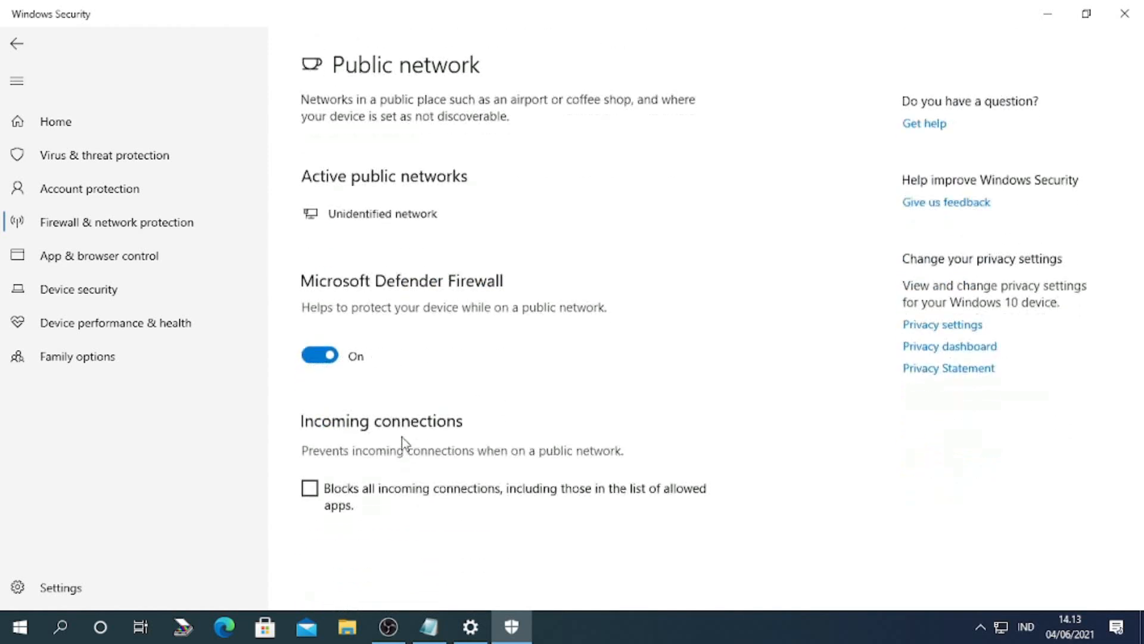
click(319, 352)
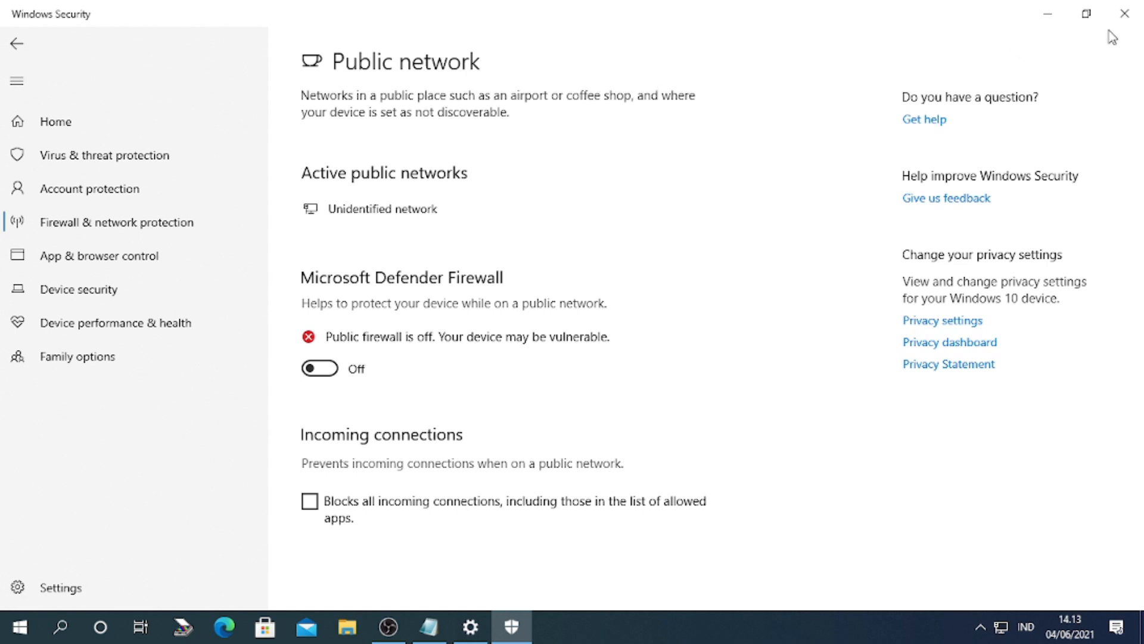
click(1123, 16)
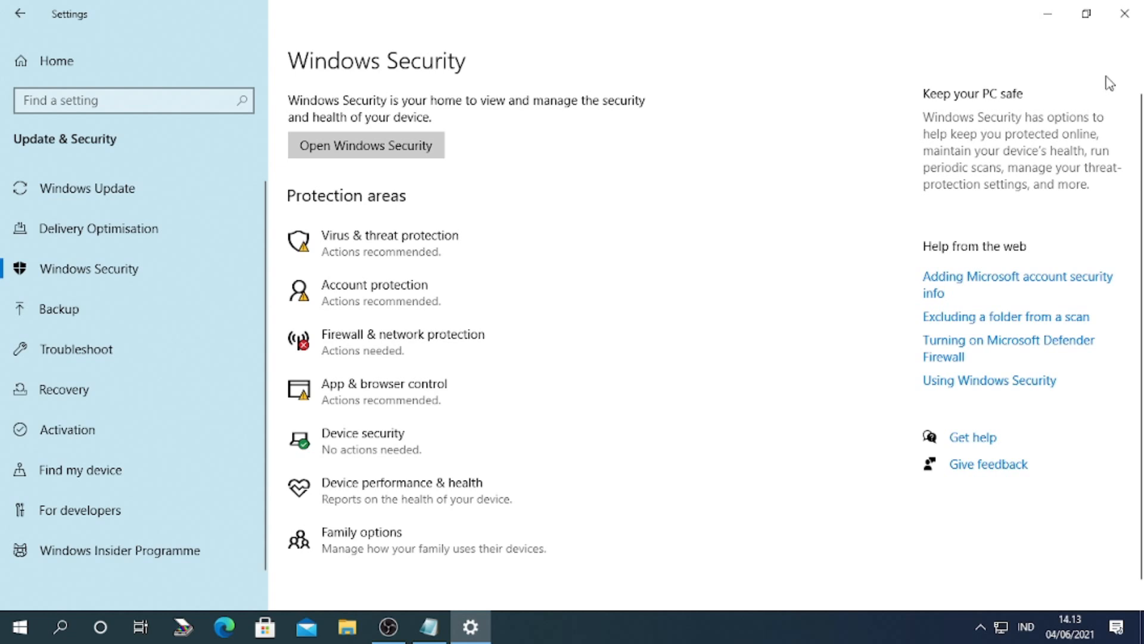
click(1125, 14)
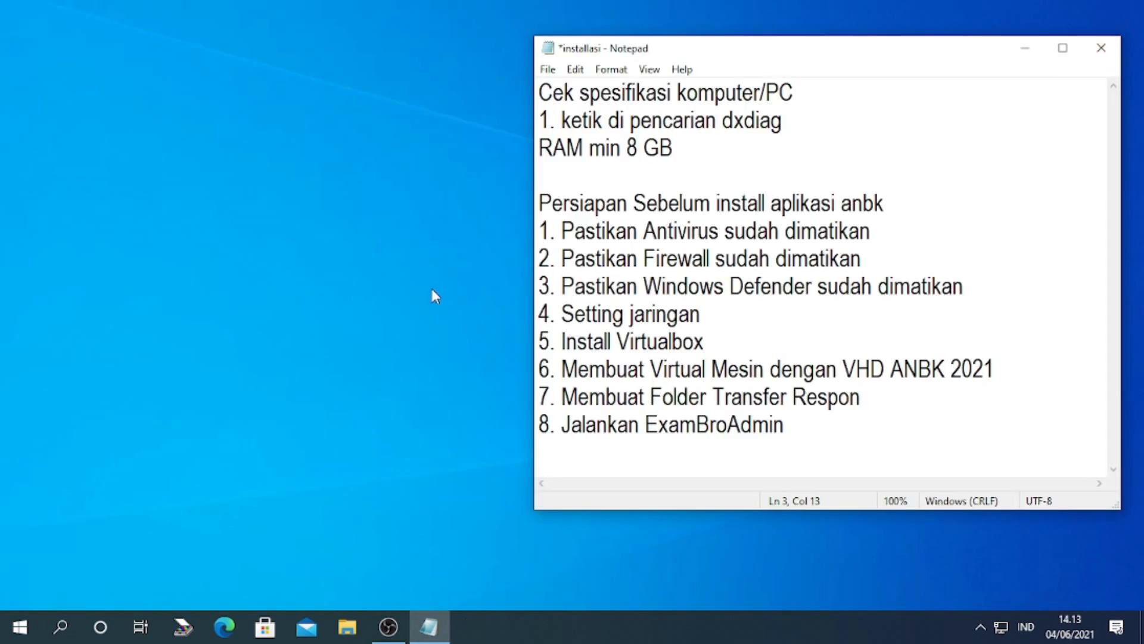
right_click(283, 194)
click(329, 266)
drag(718, 320, 570, 320)
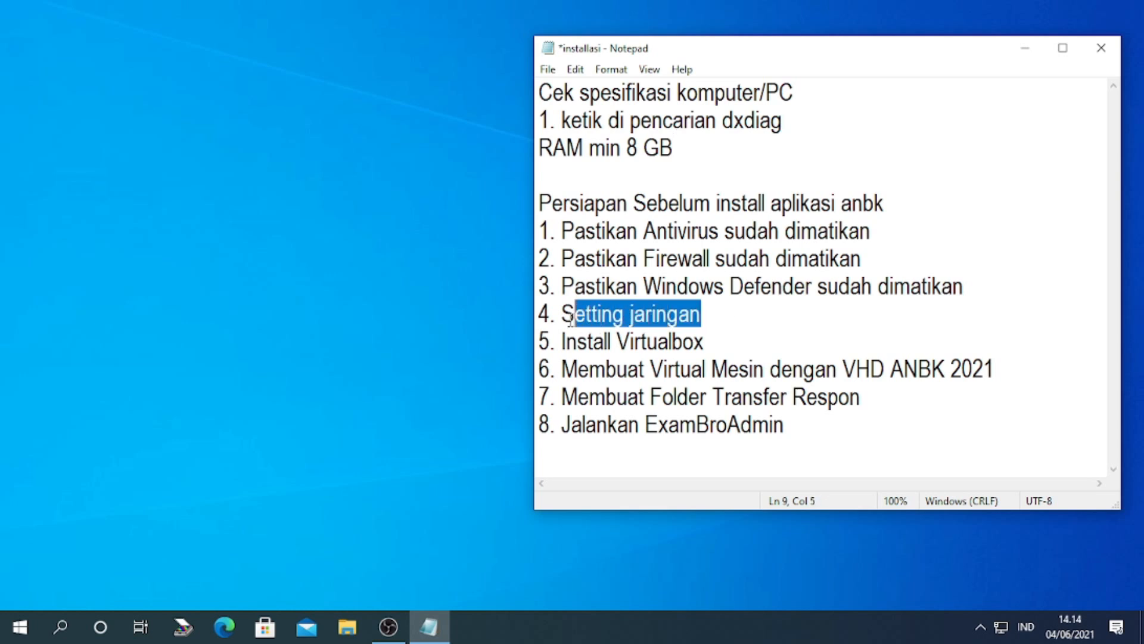
click(704, 319)
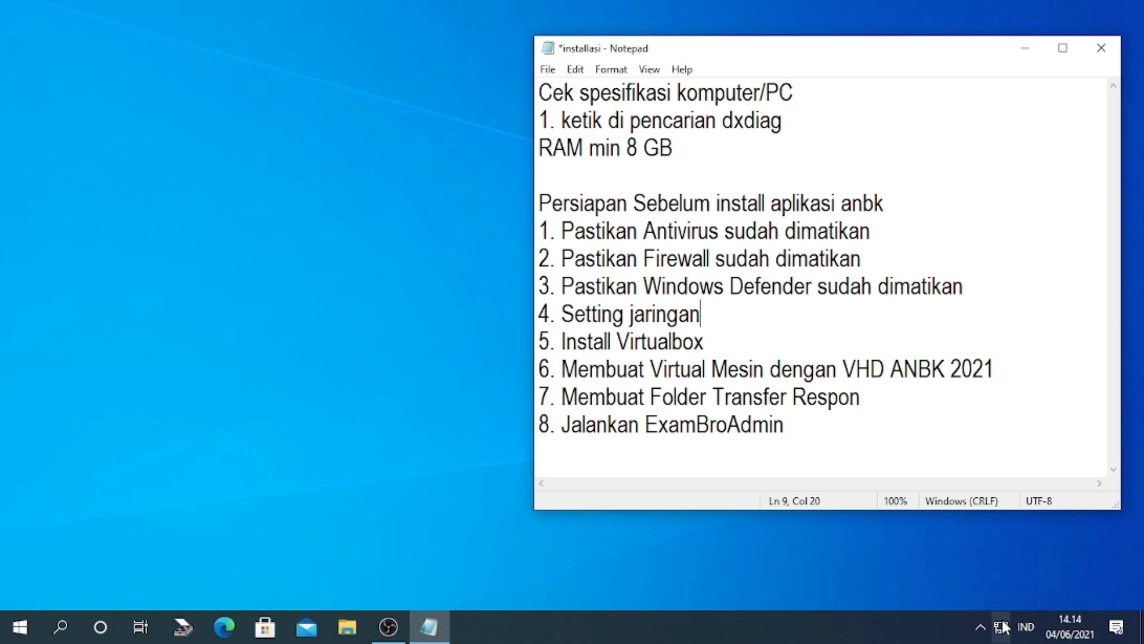
Step: Open the network adapter options from the Ethernet section of the Network & Internet settings
mouse_move(1003, 625)
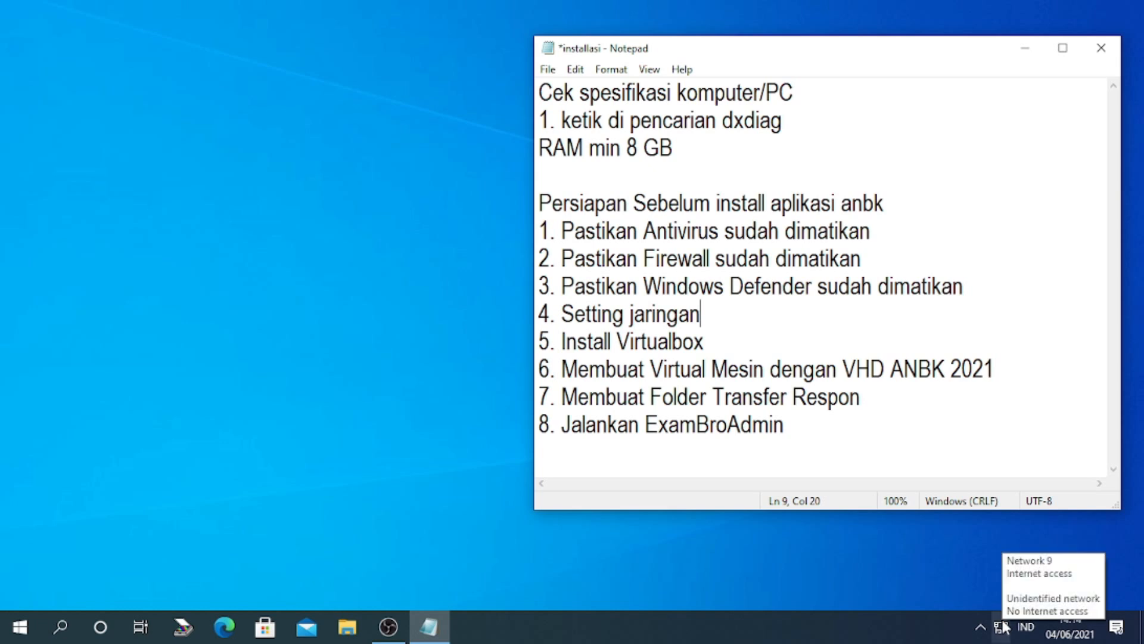
click(908, 577)
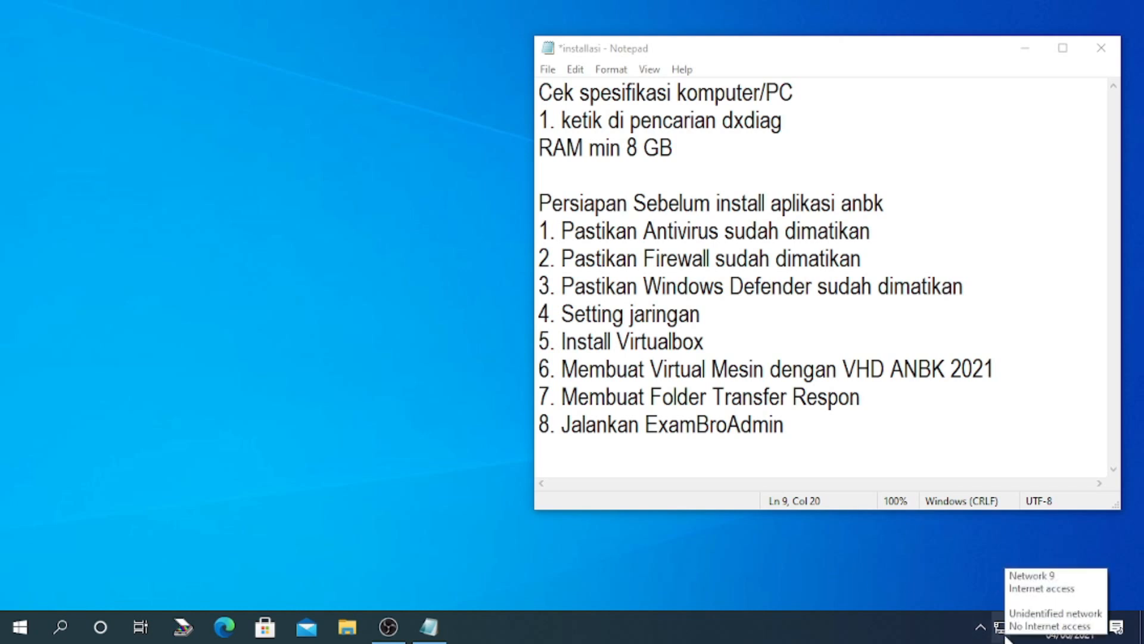
mouse_move(1008, 636)
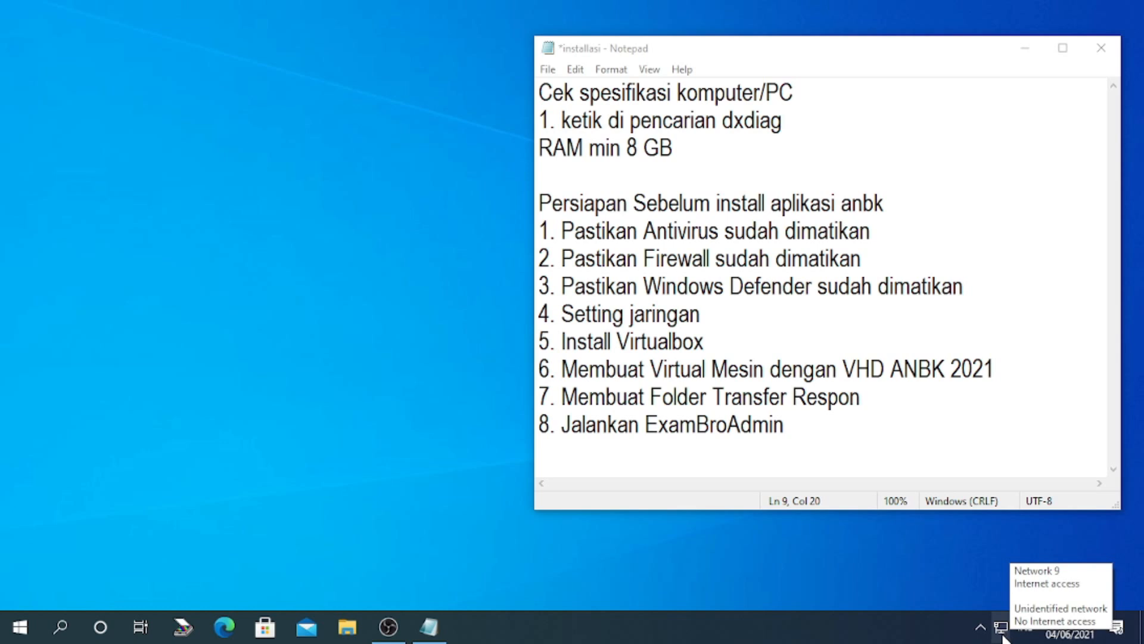
click(1001, 629)
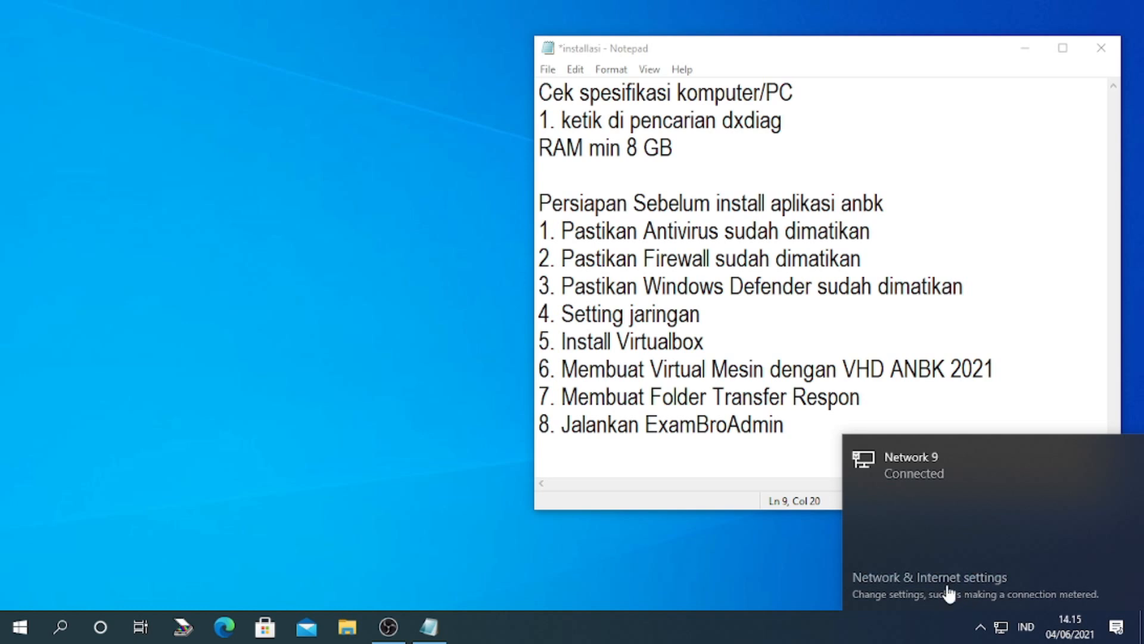
click(899, 578)
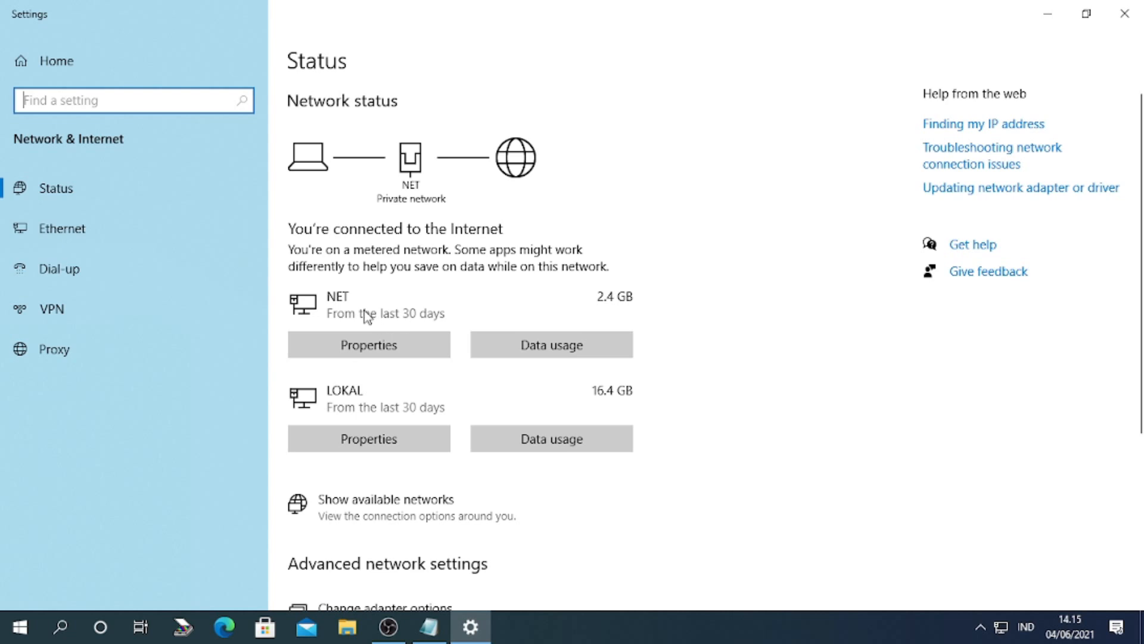
click(105, 234)
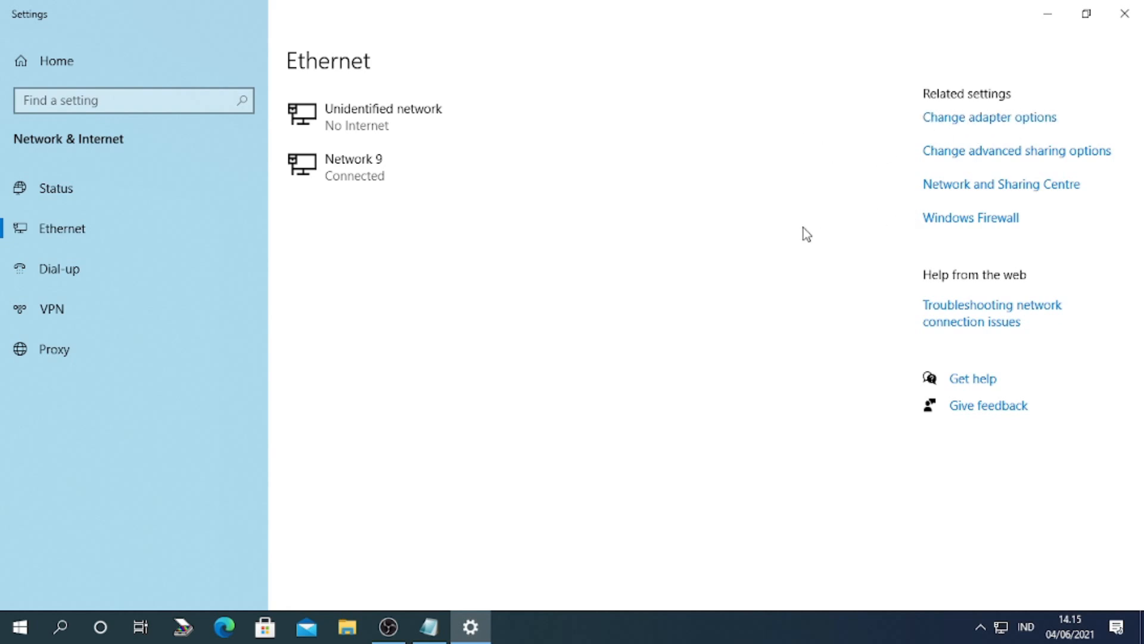
click(1009, 127)
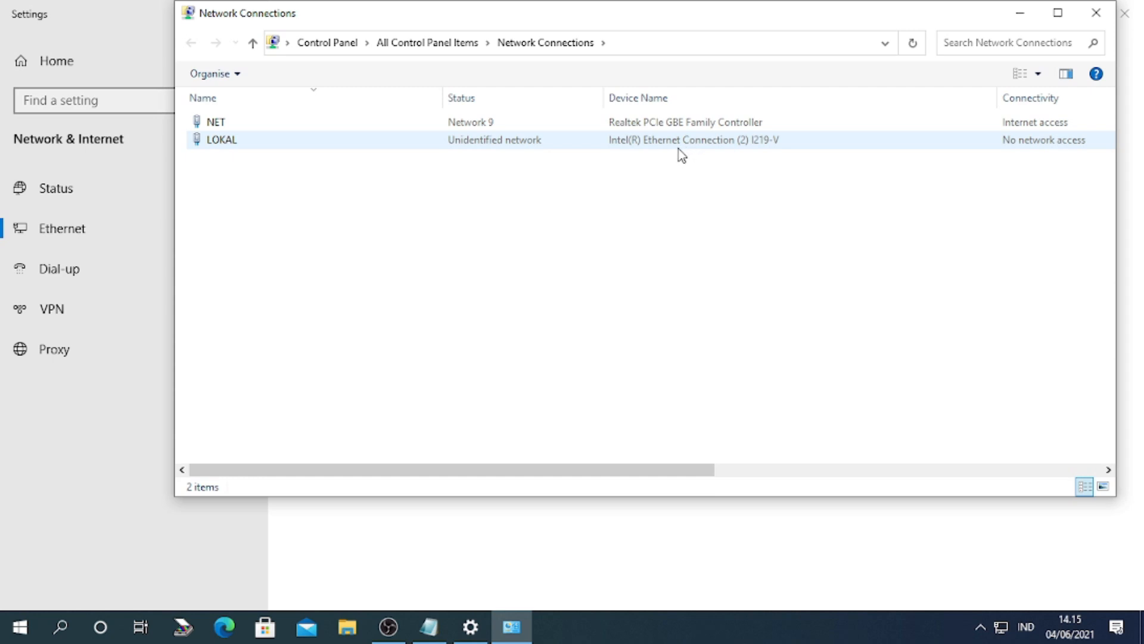
Step: Rename the NET connection on the Realtek PCIe GBE Family Controller as Internet
click(273, 128)
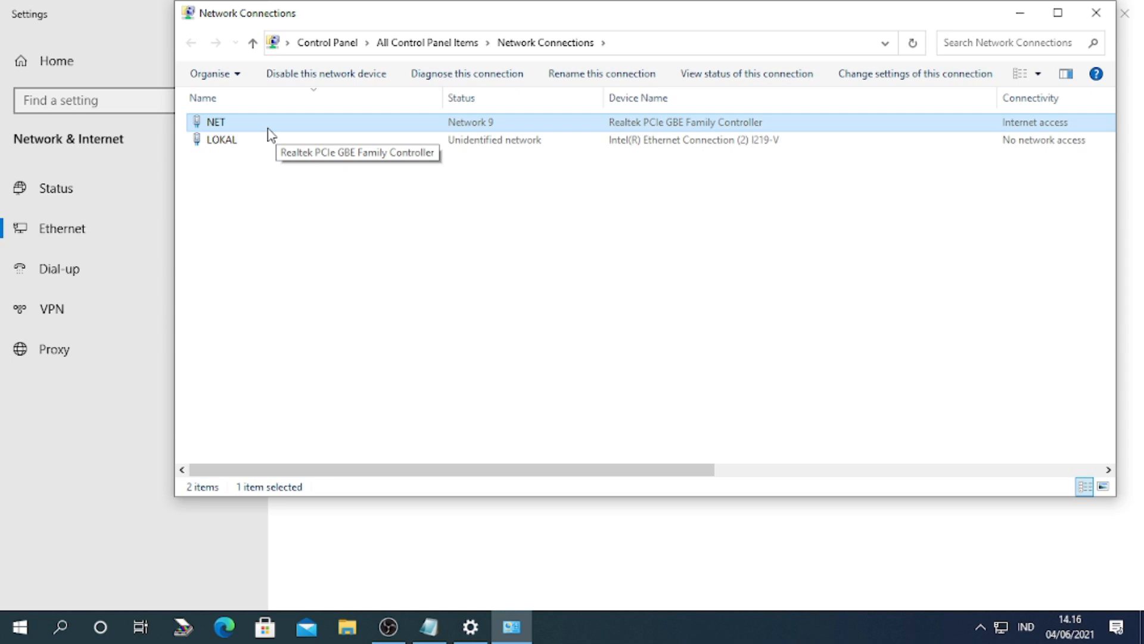
right_click(267, 128)
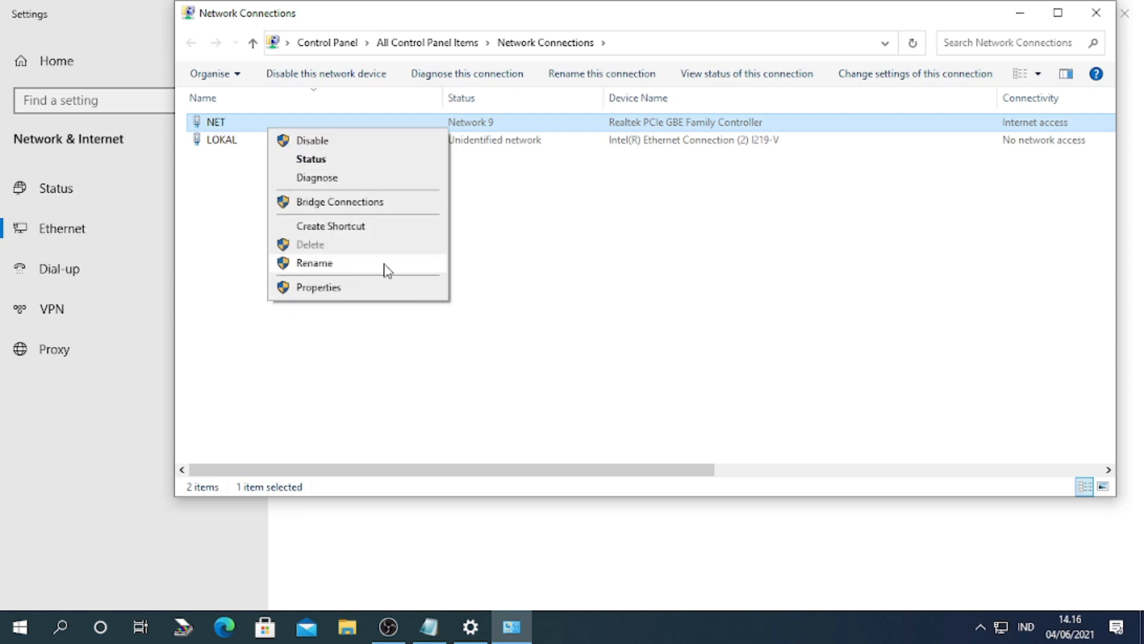
right_click(243, 127)
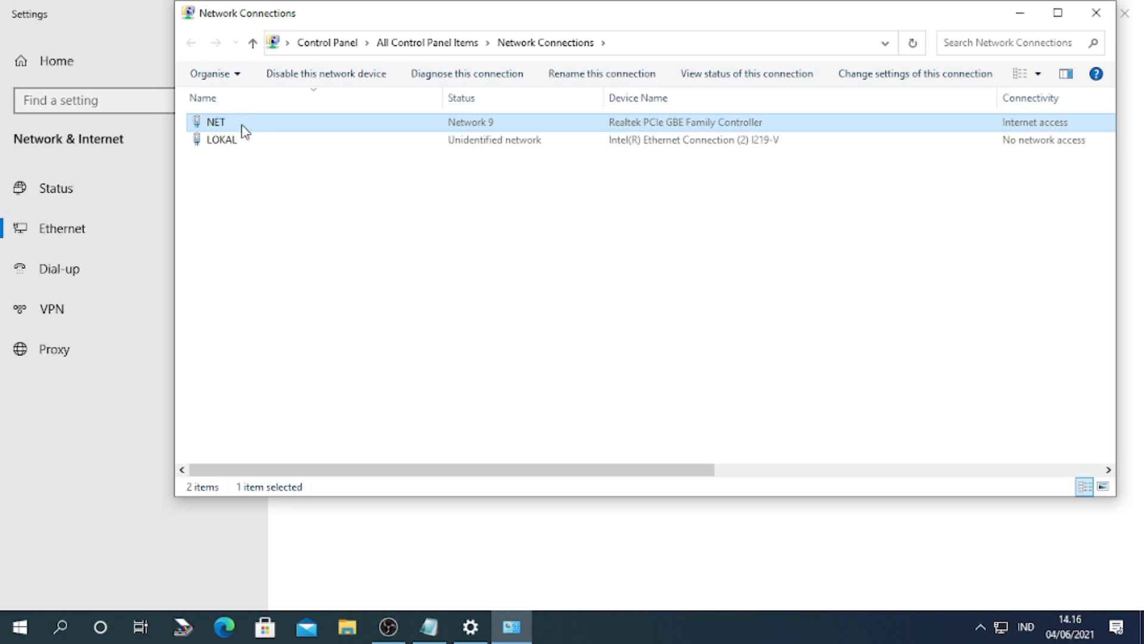
right_click(242, 125)
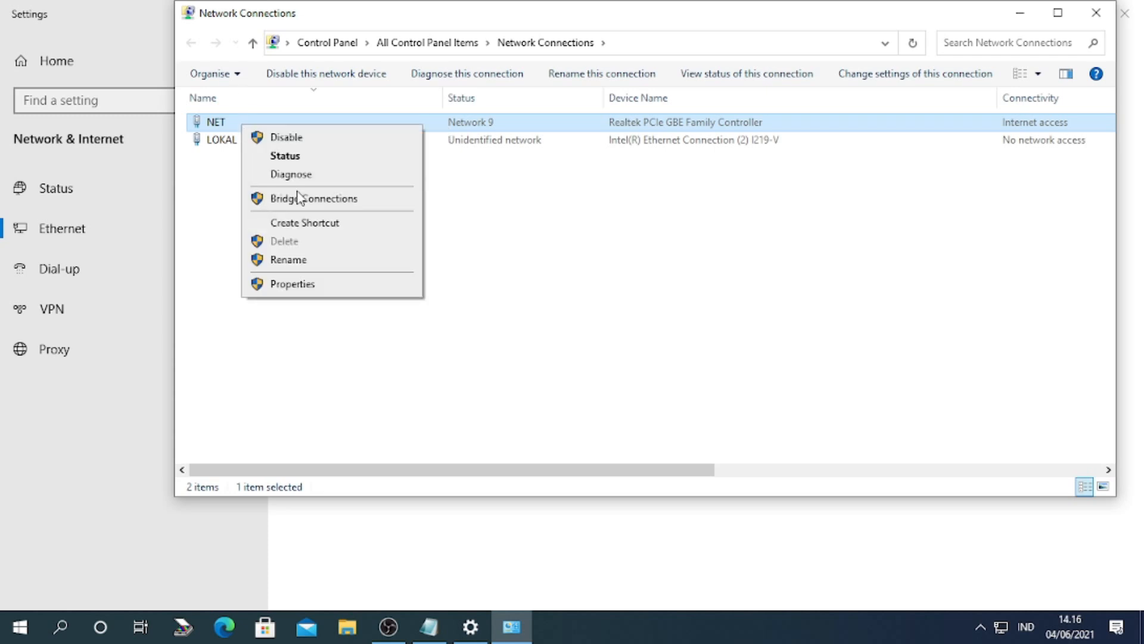
click(331, 265)
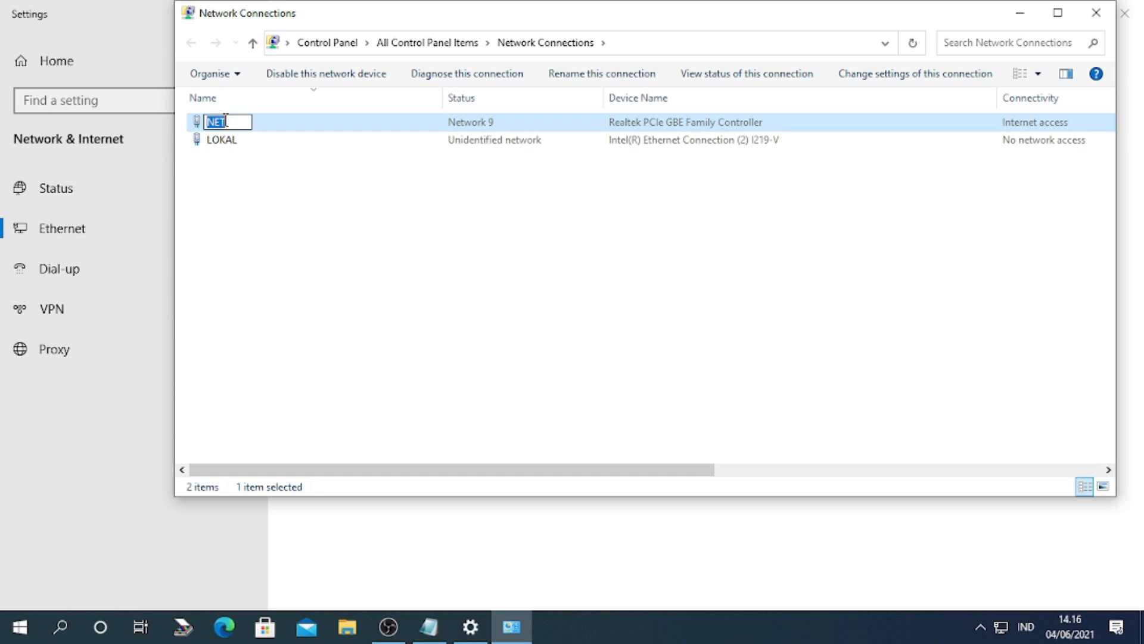
text(Internet)
key(Return)
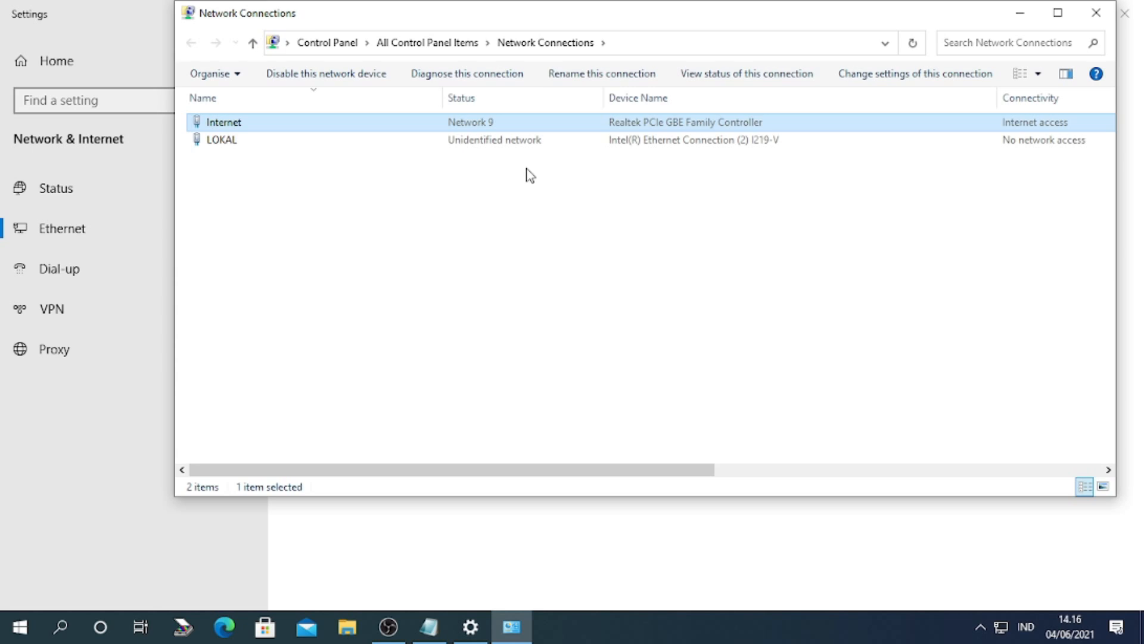
Step: Rename the LOKAL connection on the Intel Ethernet adapter as Client
right_click(251, 143)
click(231, 144)
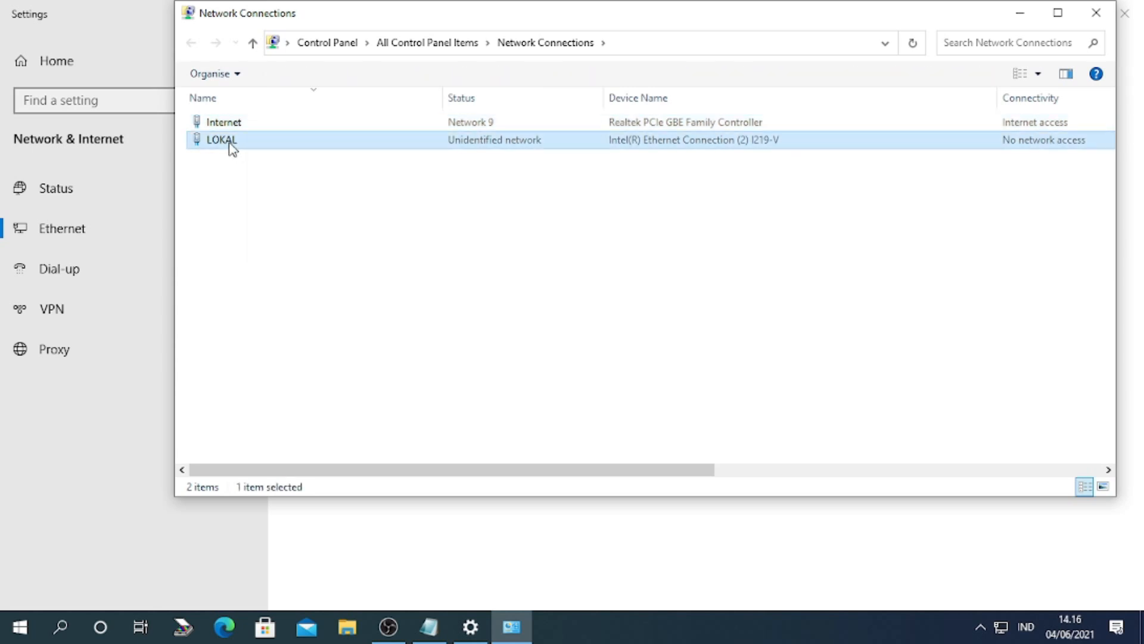
right_click(231, 148)
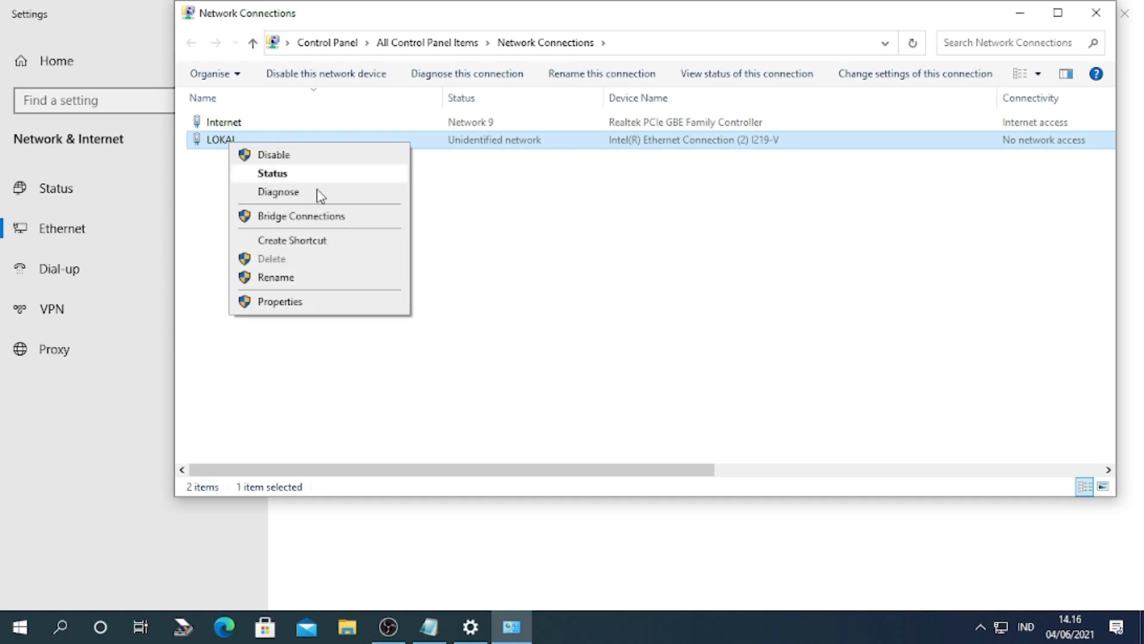
click(360, 277)
text(Client)
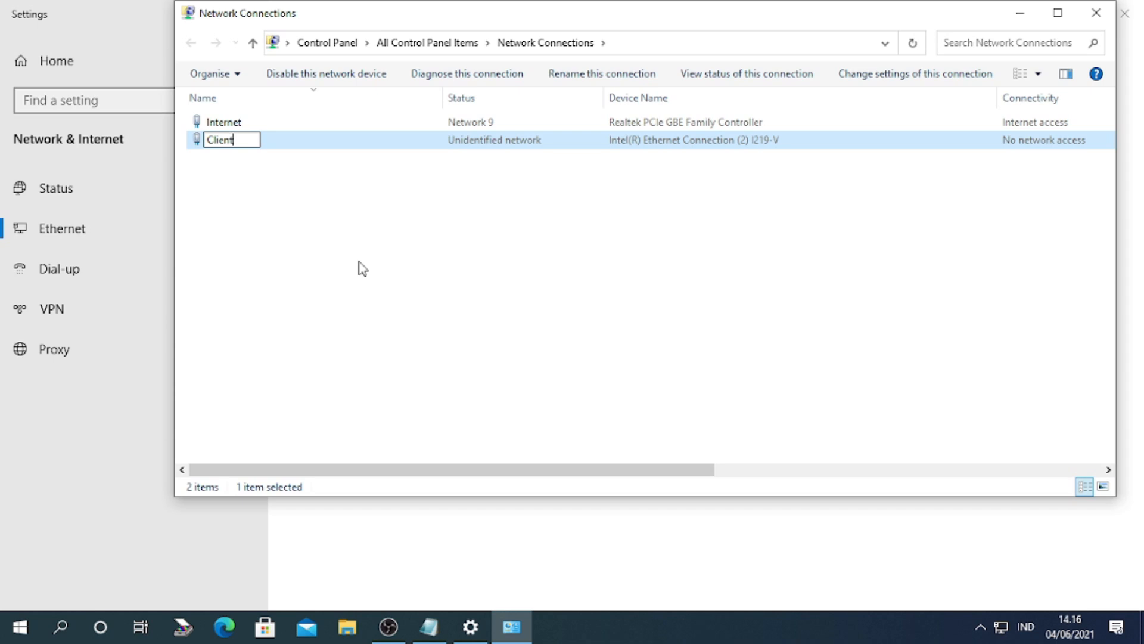
key(Return)
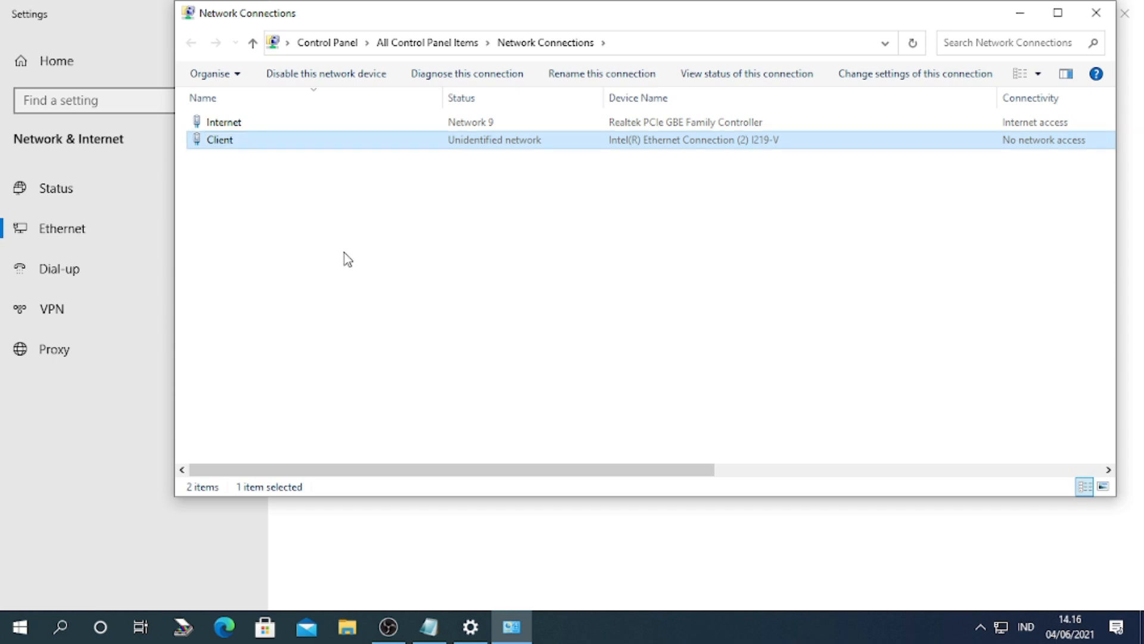
Step: Open the Internet Protocol Version 4 (TCP/IPv4) properties of the Internet connection
click(253, 124)
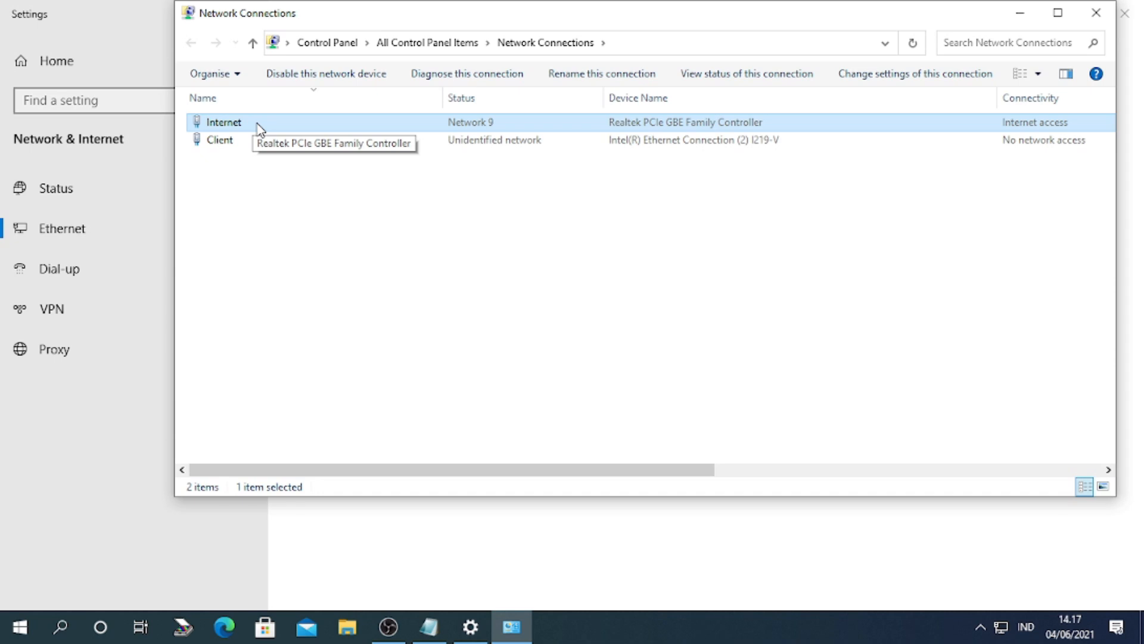
right_click(239, 126)
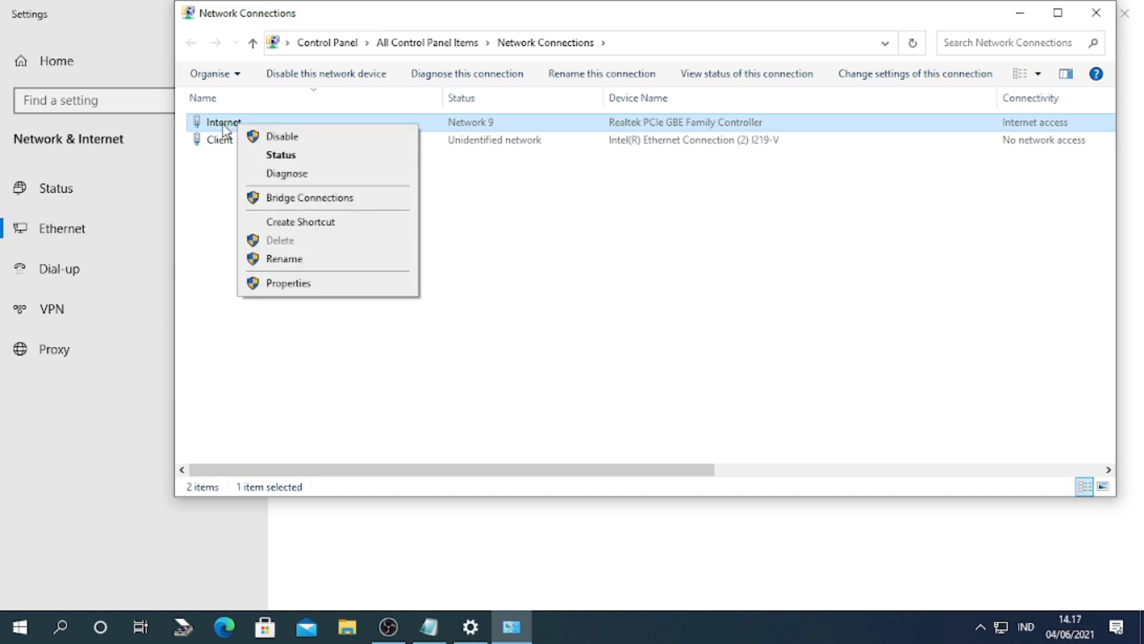
click(475, 258)
click(270, 122)
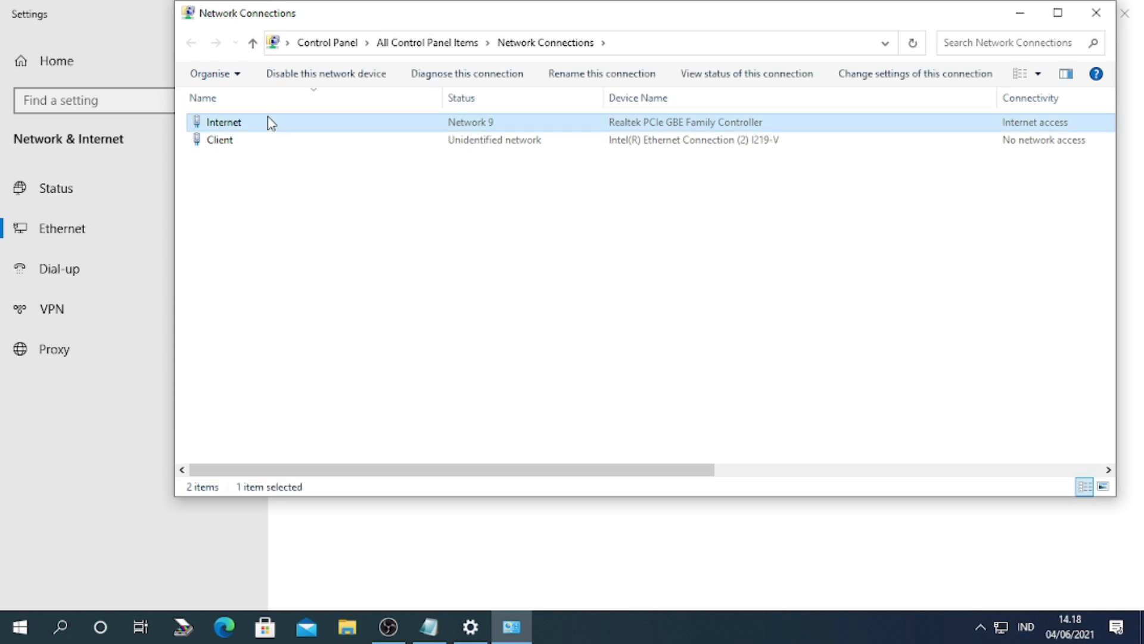
right_click(270, 122)
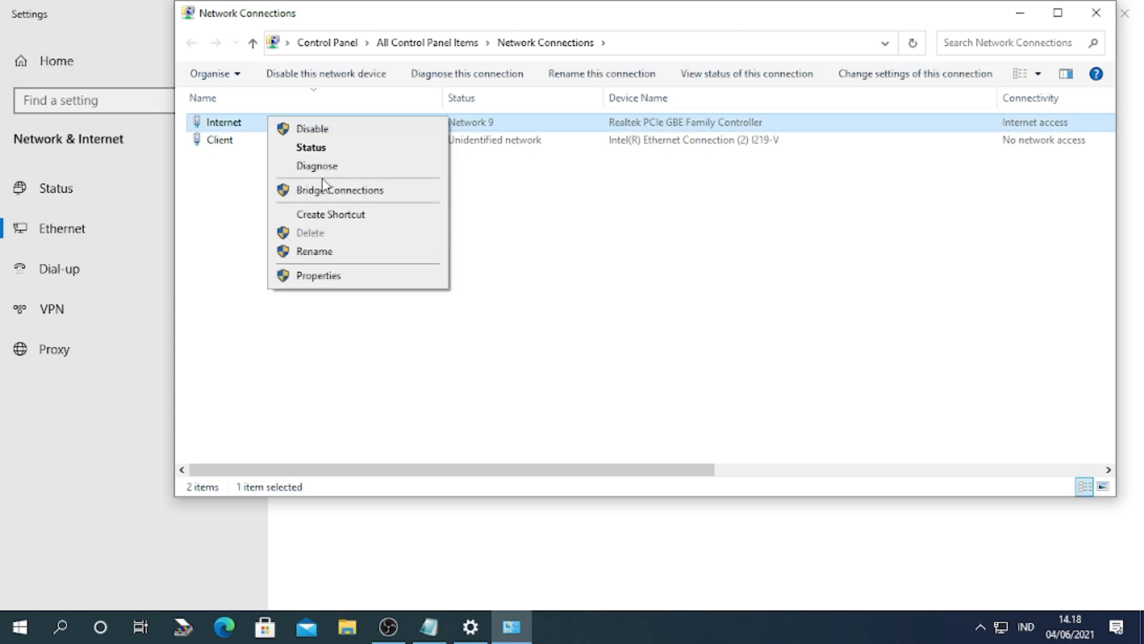
click(352, 279)
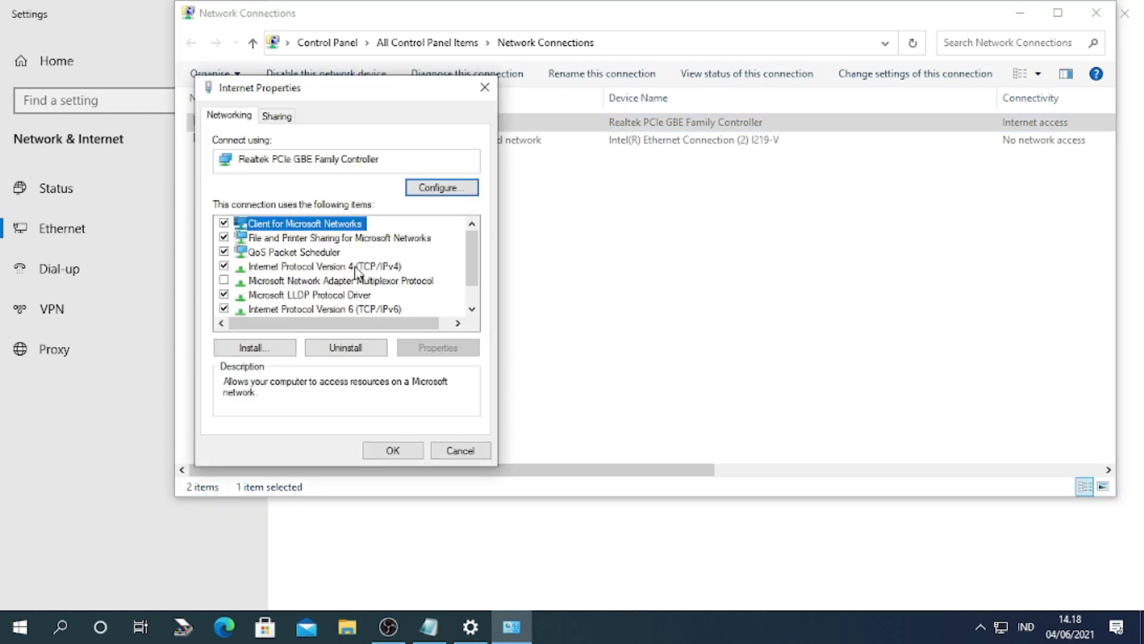
click(290, 270)
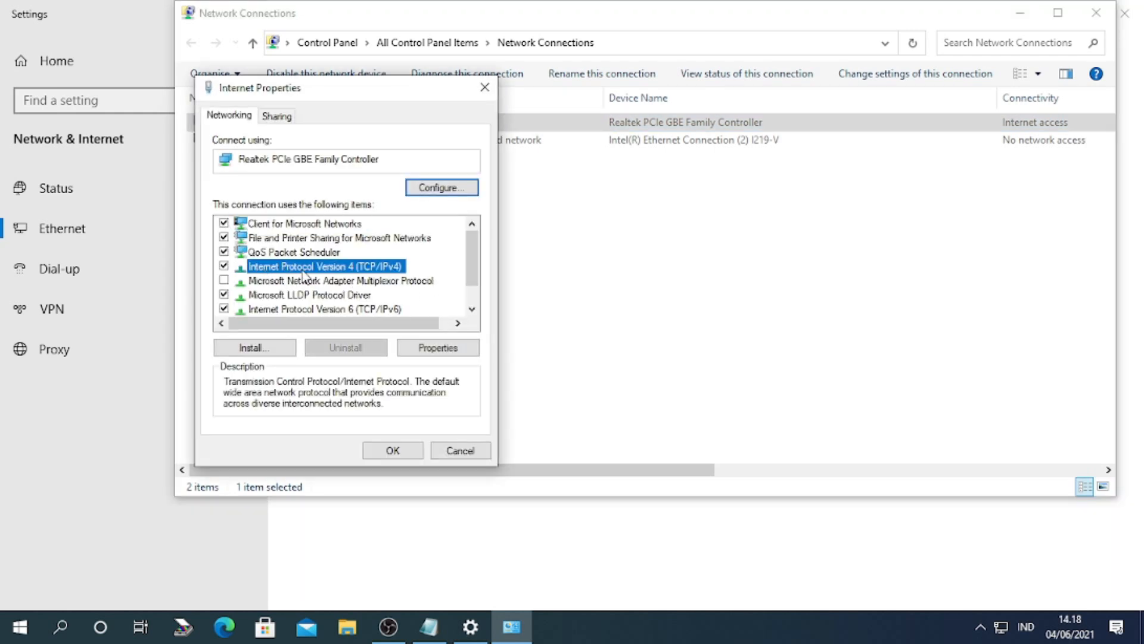
click(451, 351)
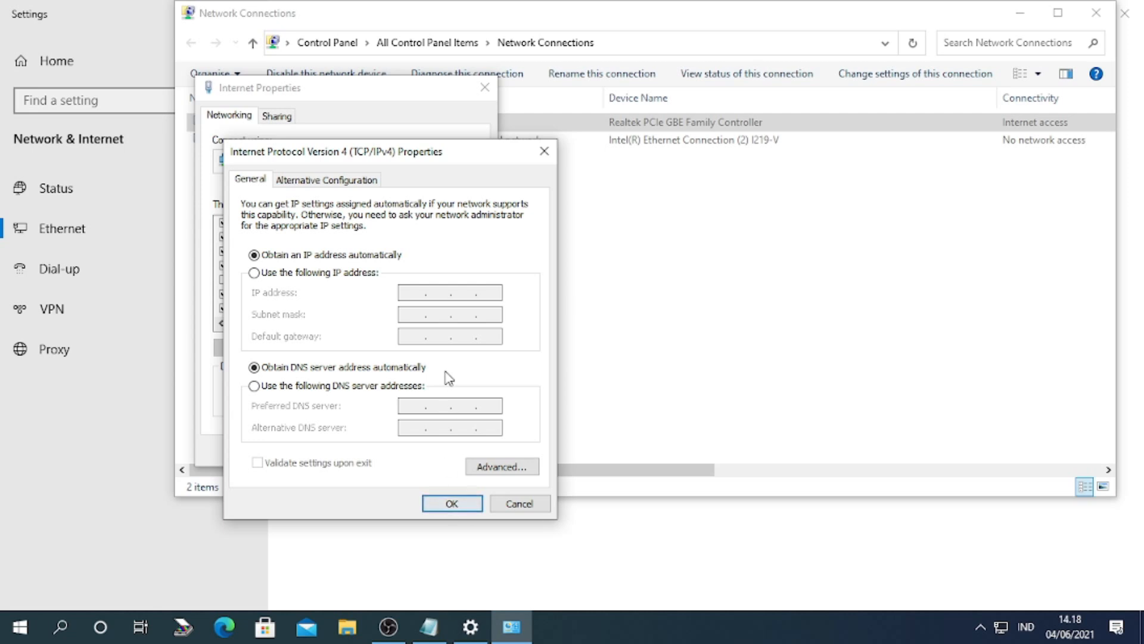
Step: Switch the Internet connection's IPv4 settings to manual addressing, and return both the IP address and DNS server to automatic
click(308, 277)
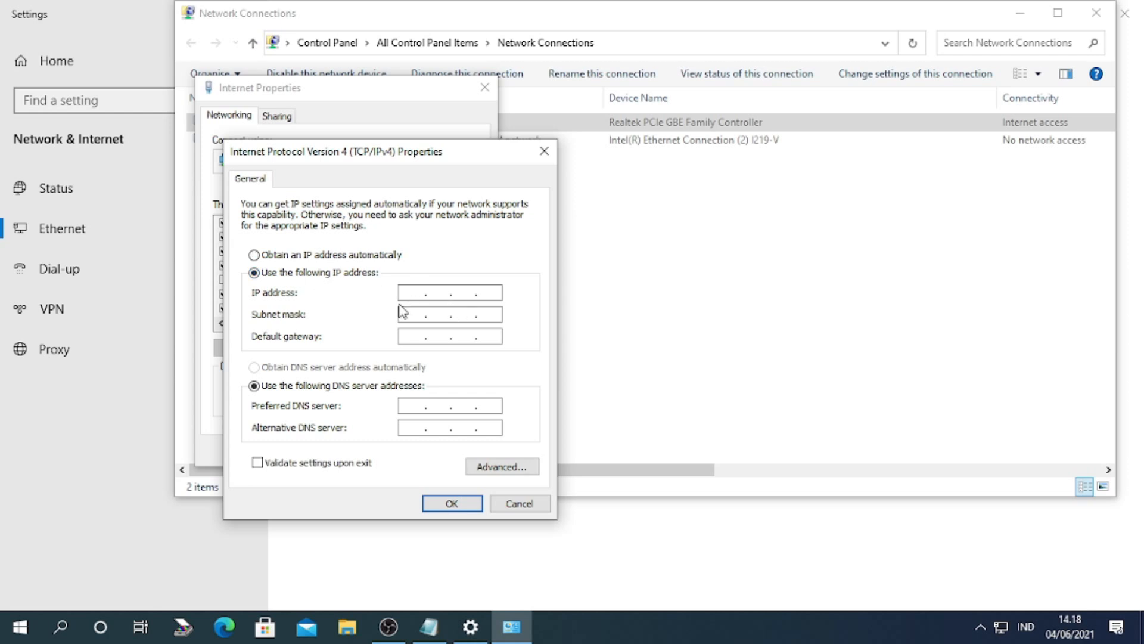
click(494, 295)
click(293, 256)
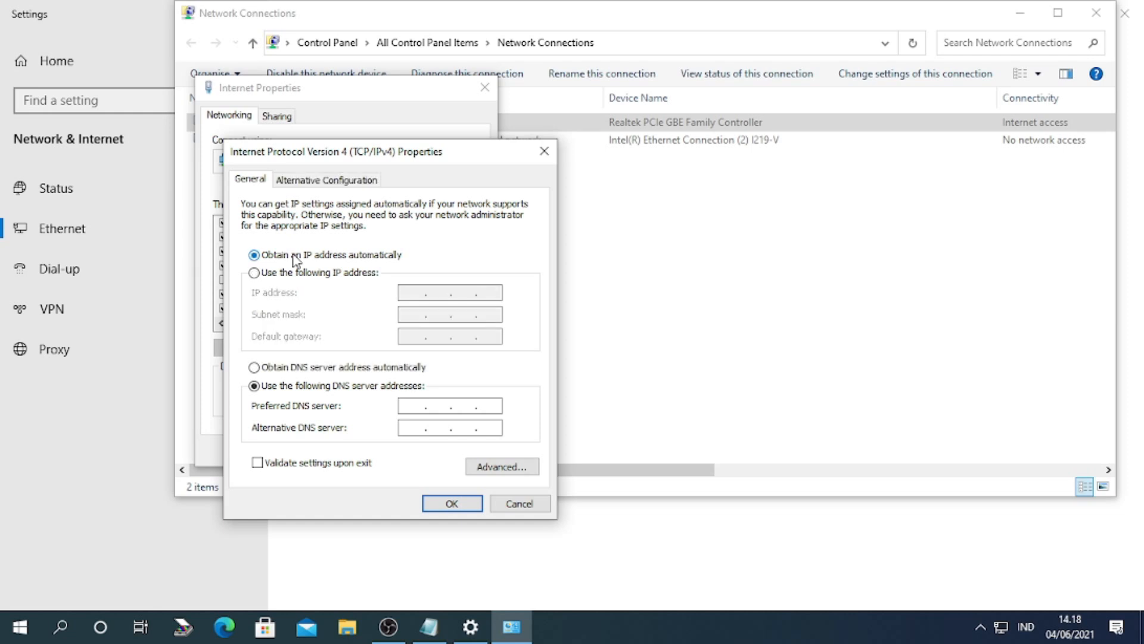
click(297, 369)
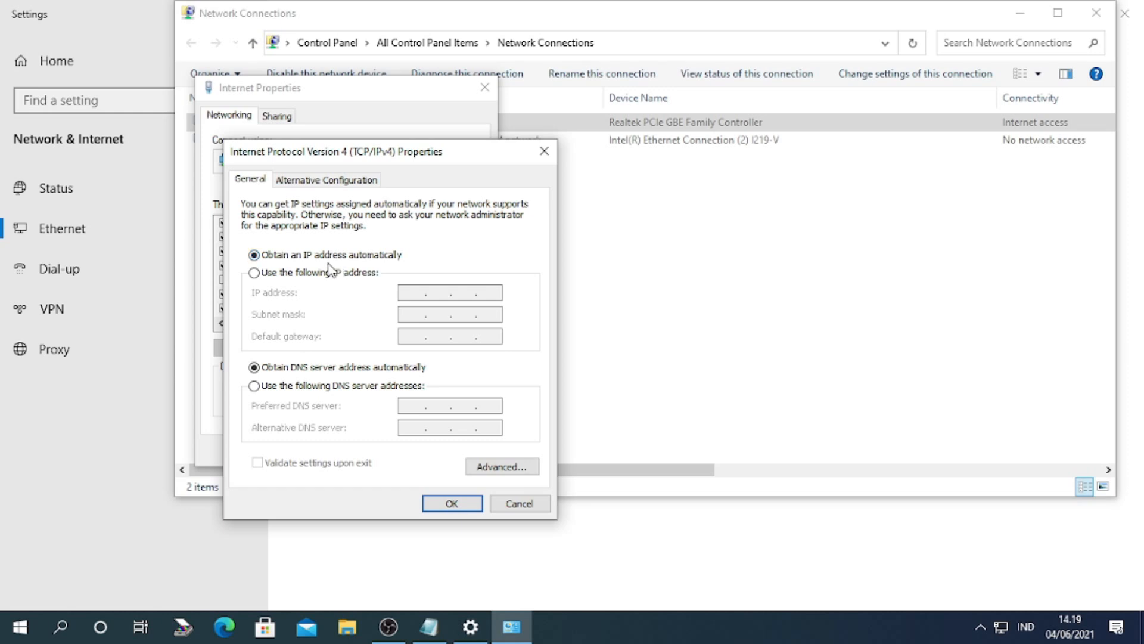
Step: Accept the Internet connection's automatic IPv4 settings and close its properties
click(452, 504)
click(392, 452)
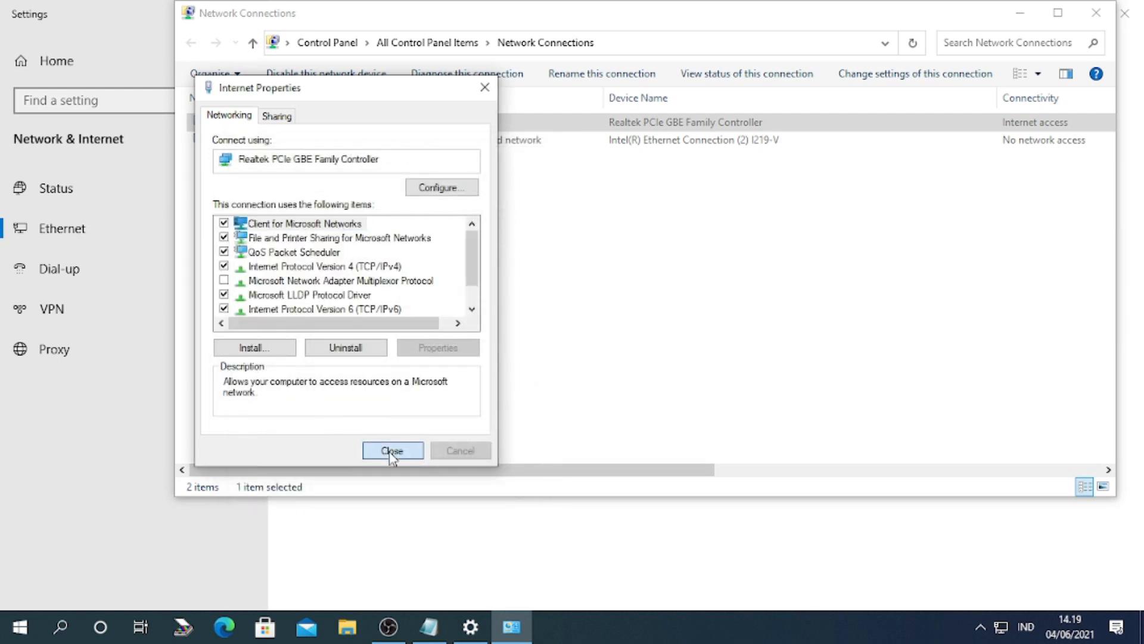
Step: Open the Internet Protocol Version 4 (TCP/IPv4) properties of the Client connection
click(269, 142)
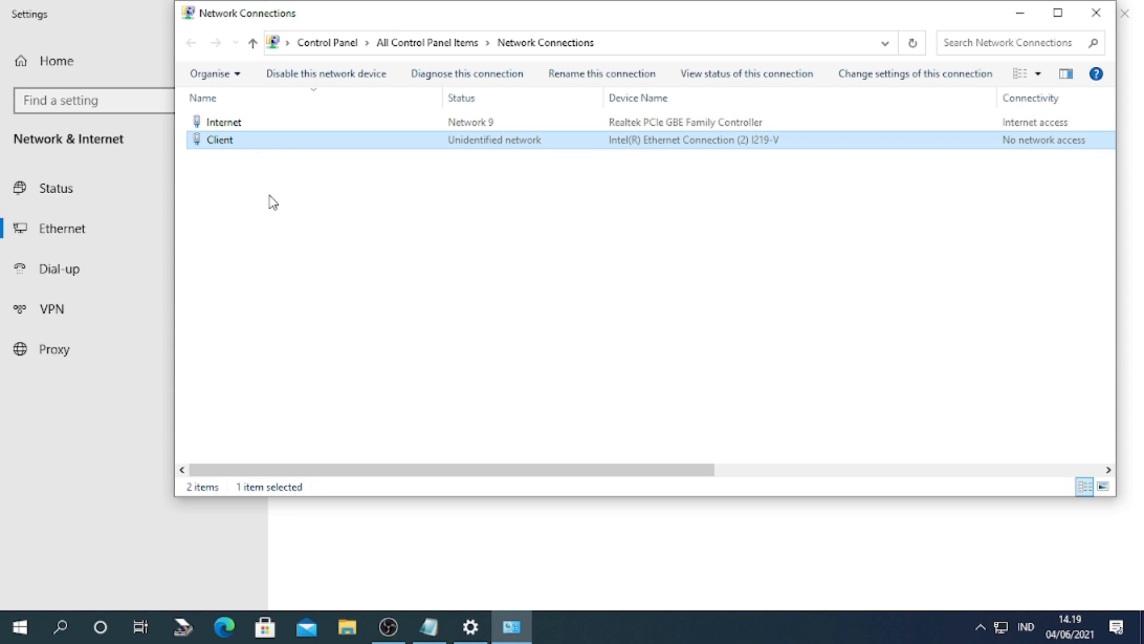
right_click(250, 145)
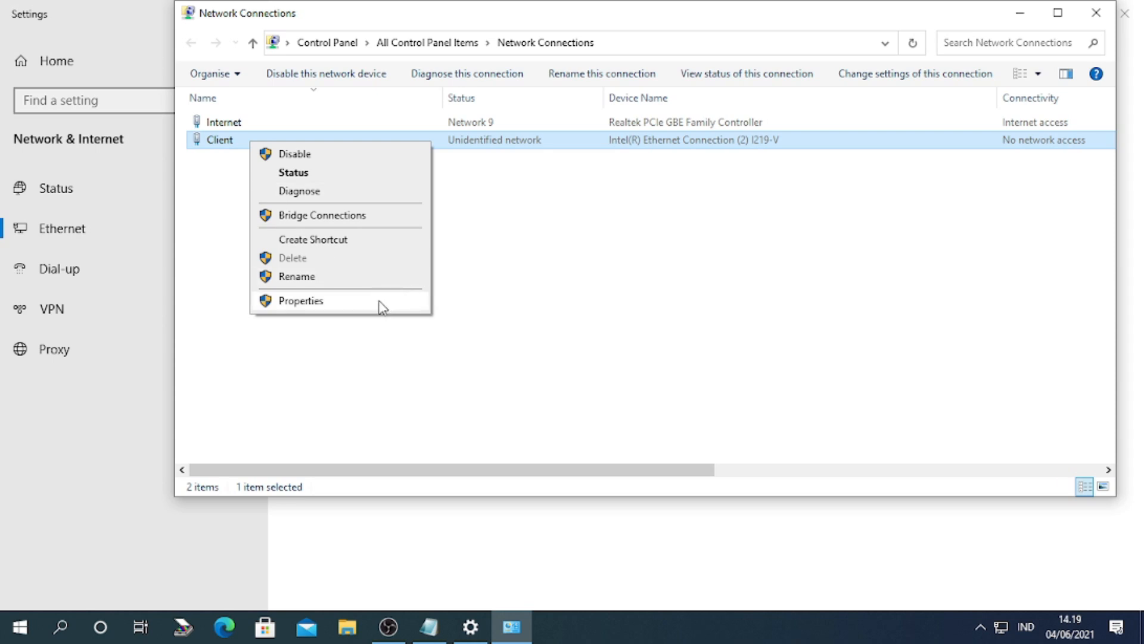
click(335, 310)
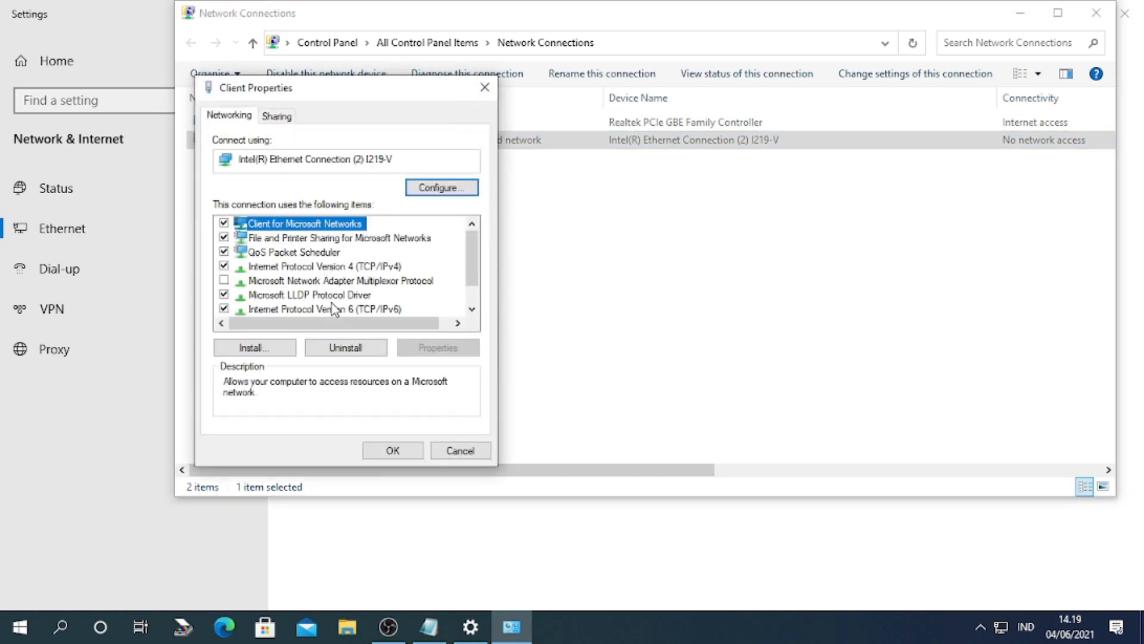
click(336, 273)
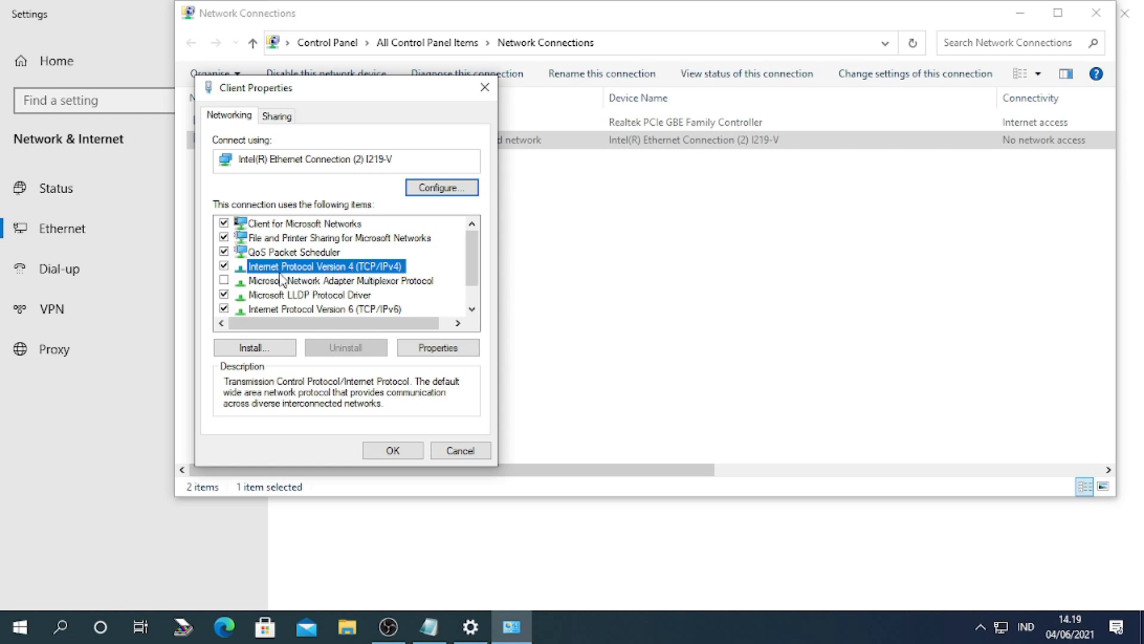
click(432, 355)
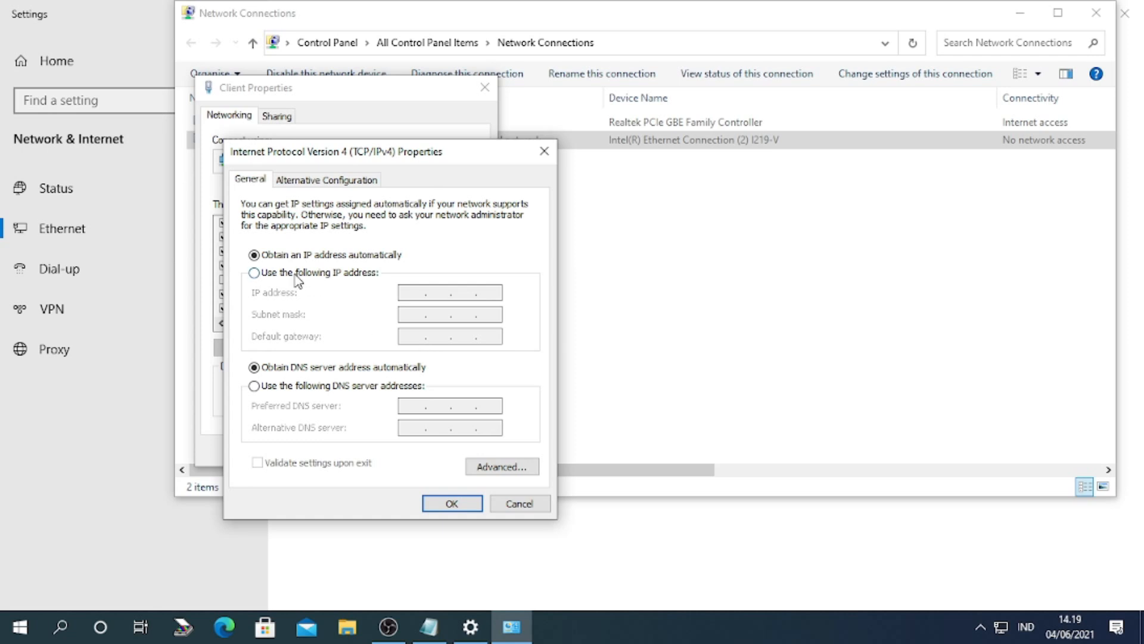
Step: Assign the Client connection the static IP address 192.168.0.1 with subnet mask 255.255.255.0, and put away the network settings windows
click(297, 274)
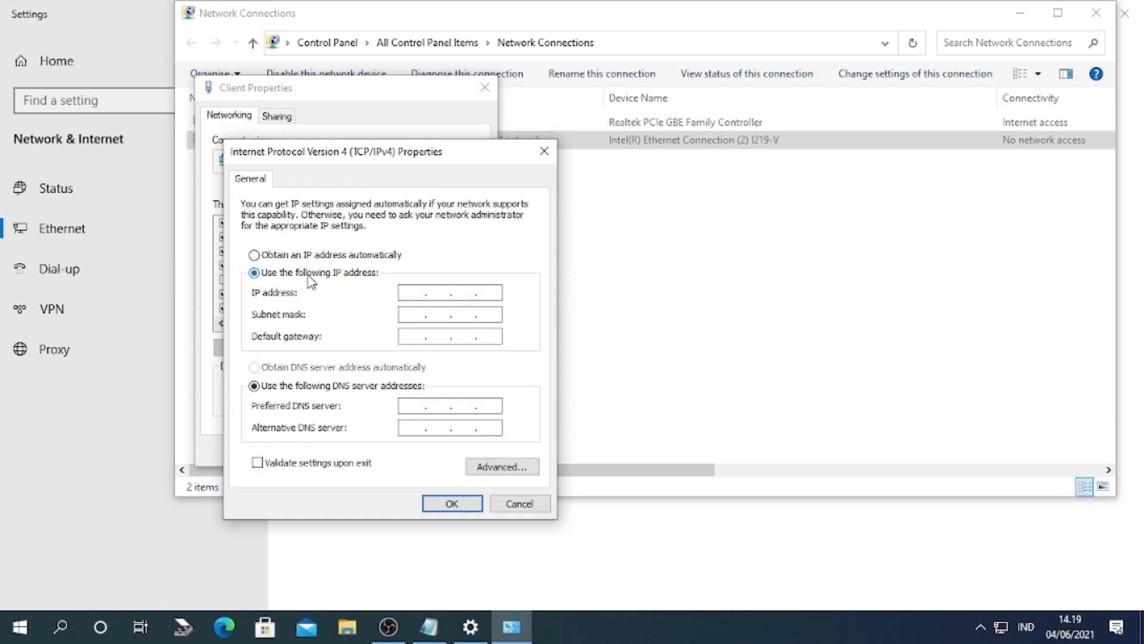
click(410, 293)
text(192 . 168 . 0 .)
text(1)
click(413, 314)
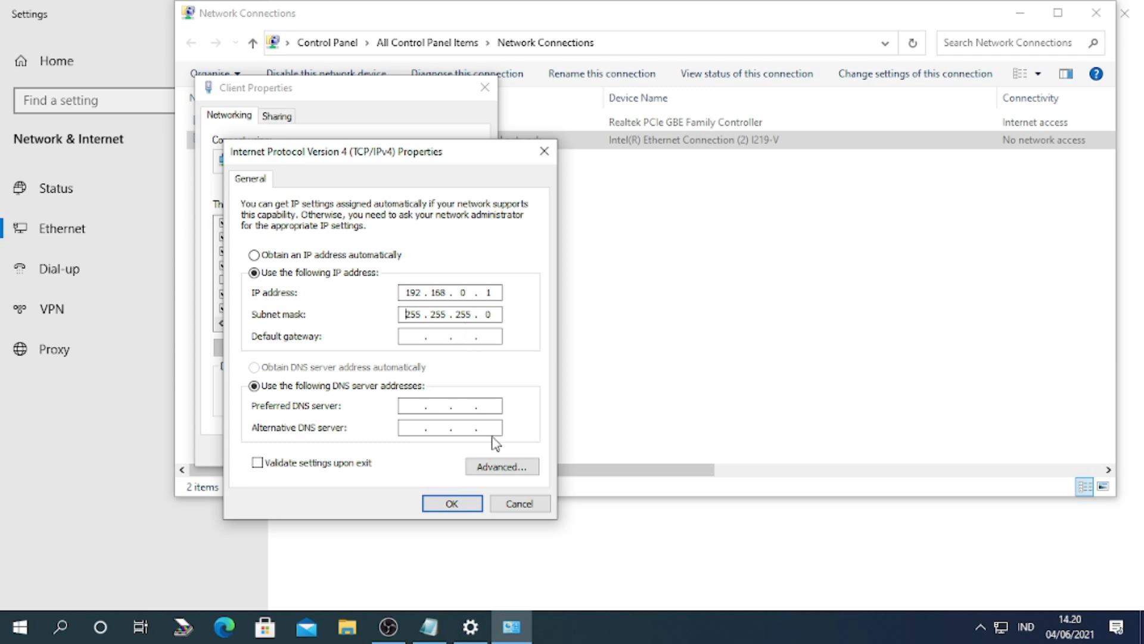
click(452, 504)
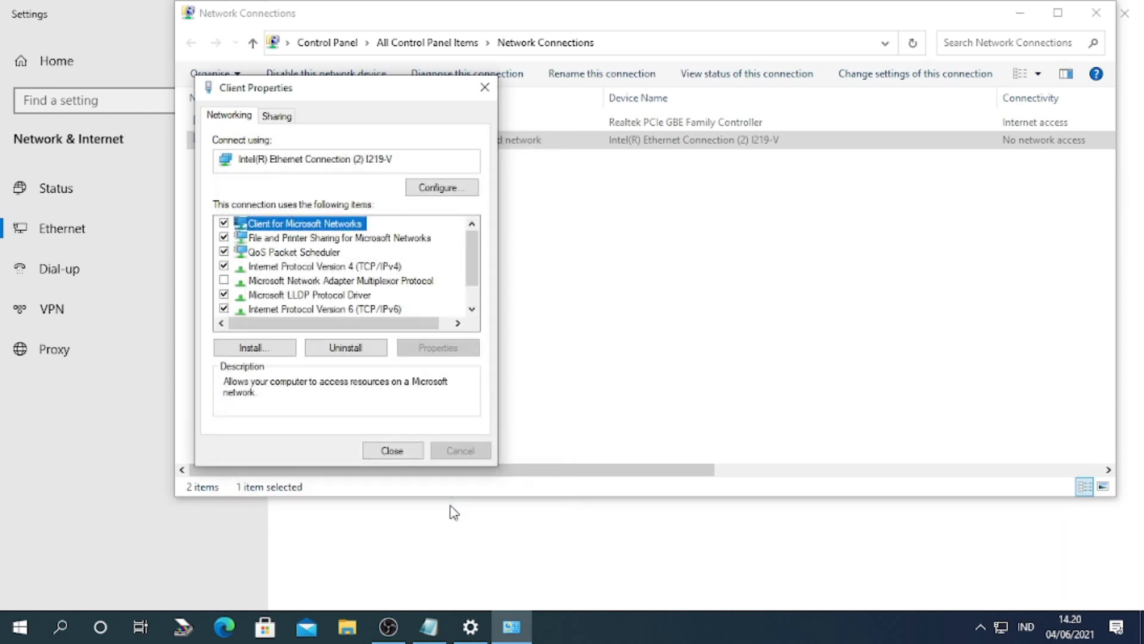
click(403, 448)
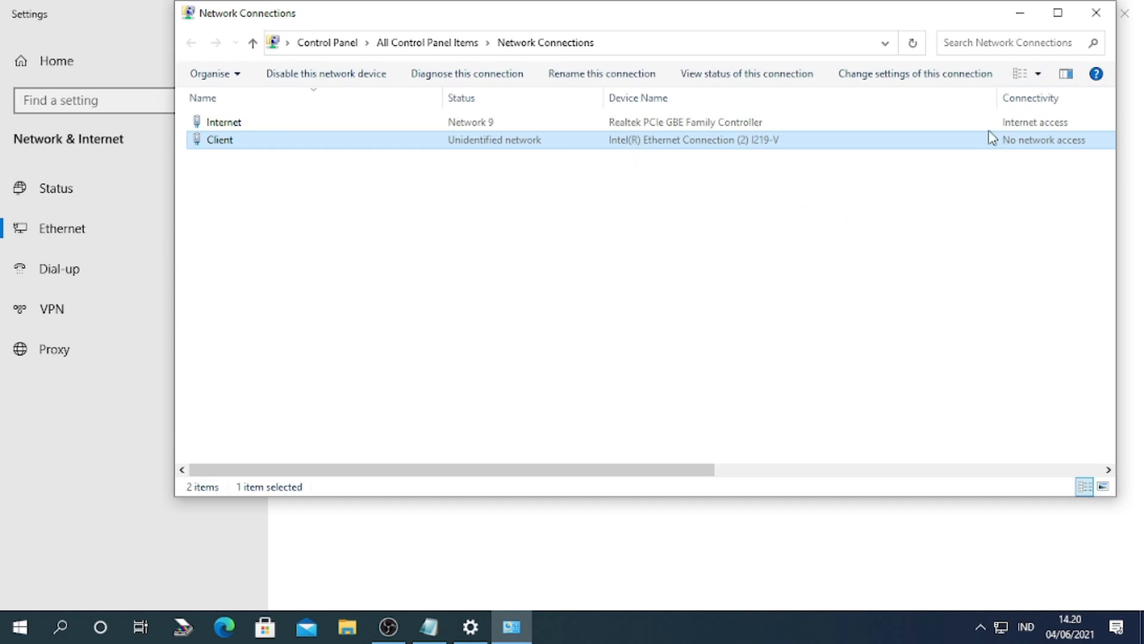
click(1033, 20)
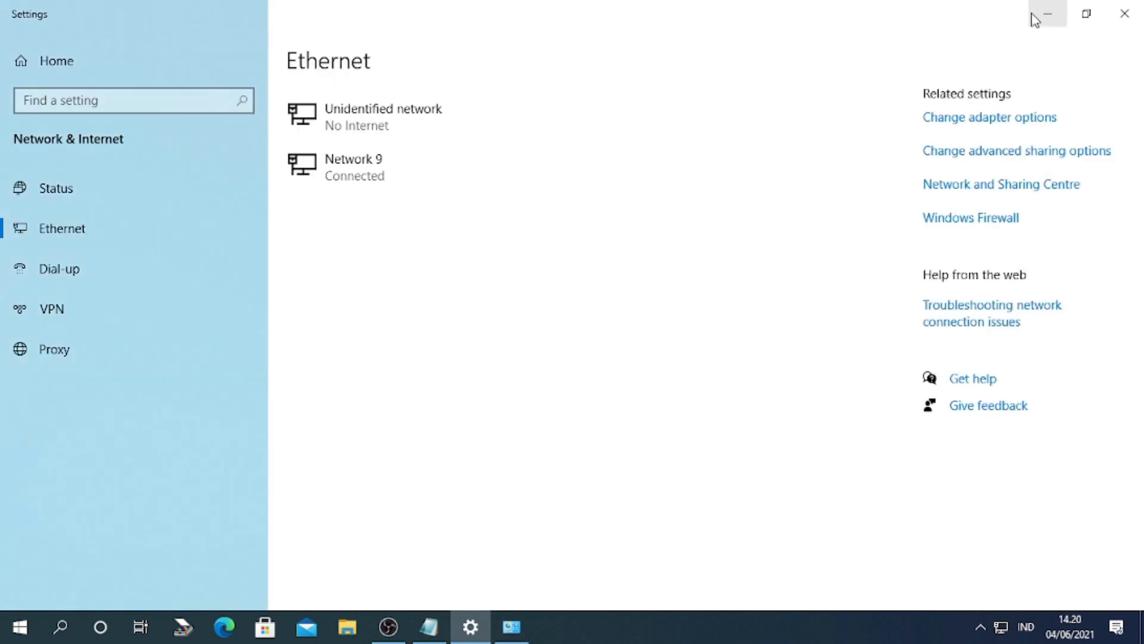
click(1125, 13)
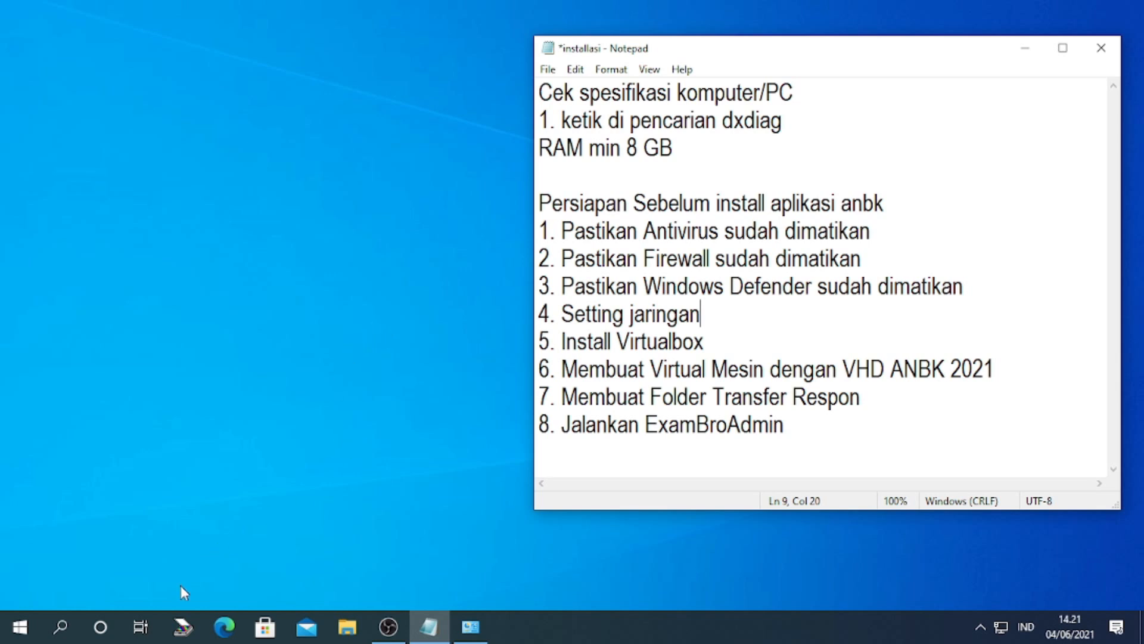
Step: Run ipconfig in Command Prompt to check the IP configuration of the Client and Internet adapters, and minimize it
click(60, 626)
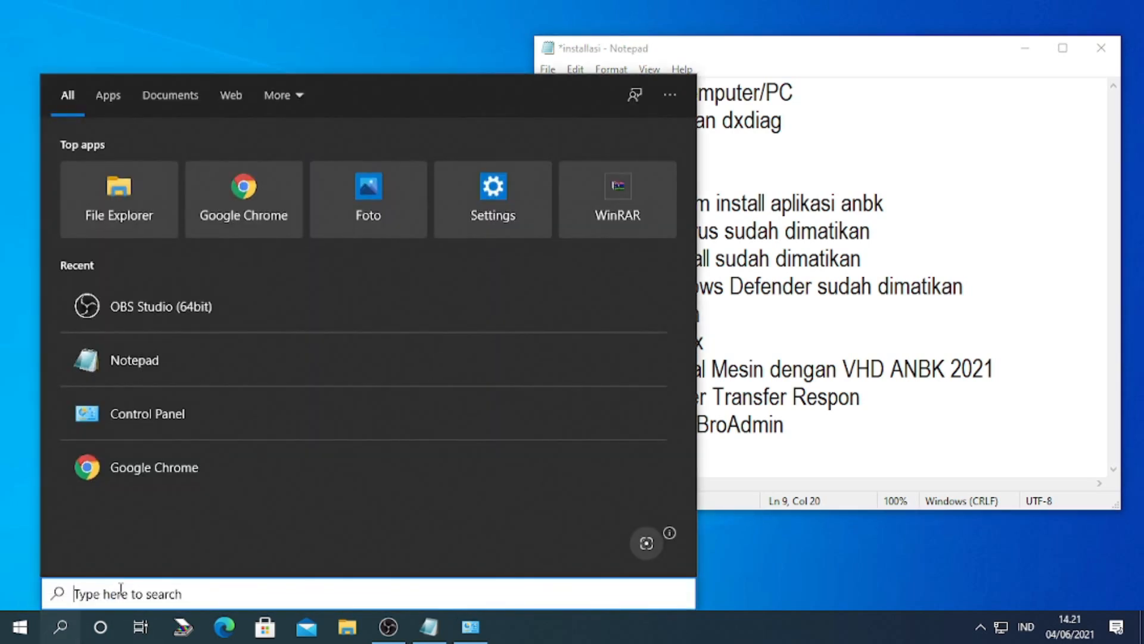
text(cmd)
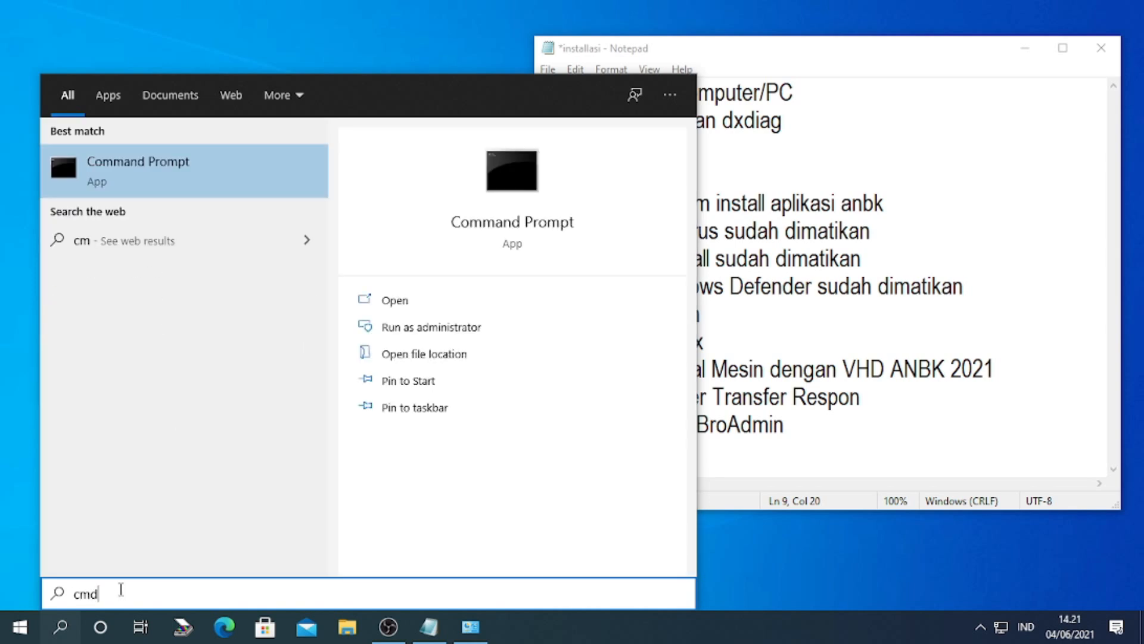
click(166, 169)
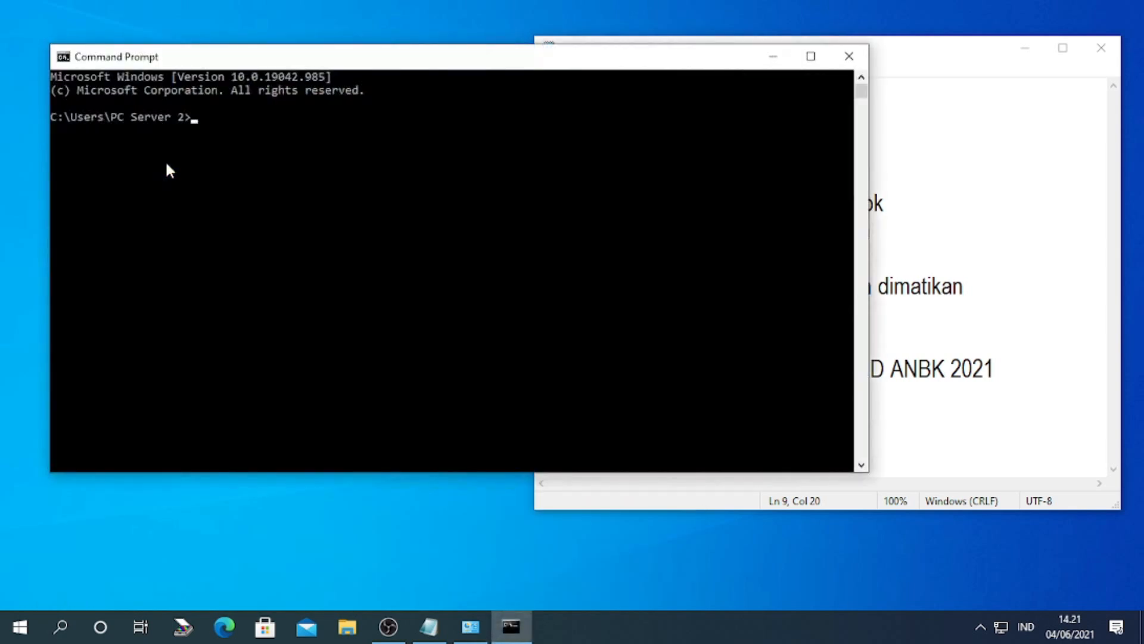
text(ipconfig)
key(Return)
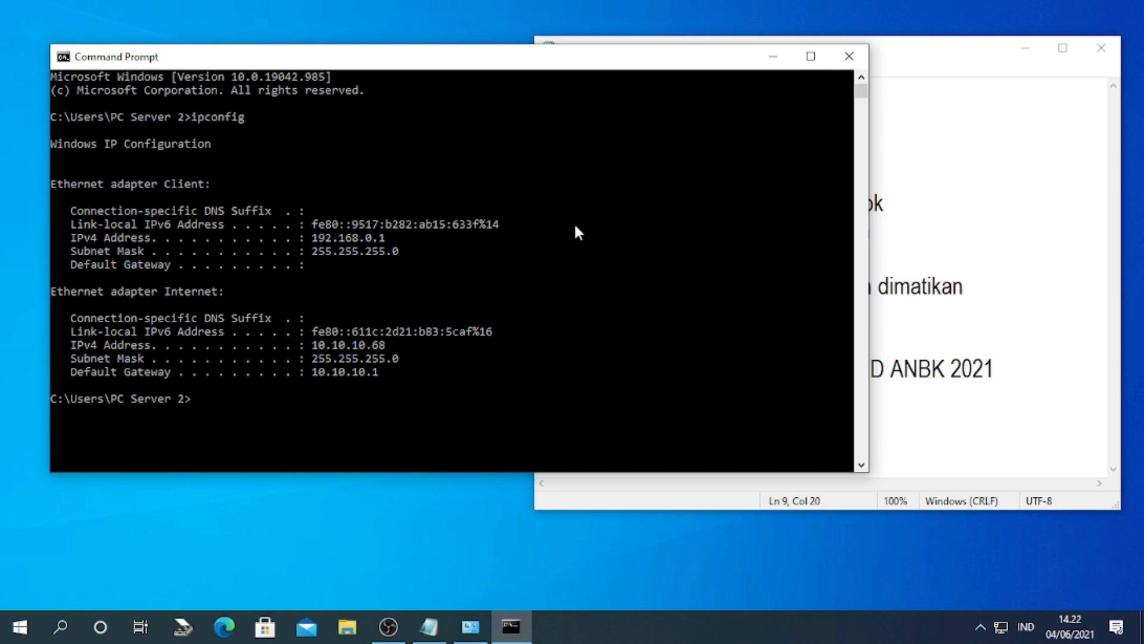
click(773, 56)
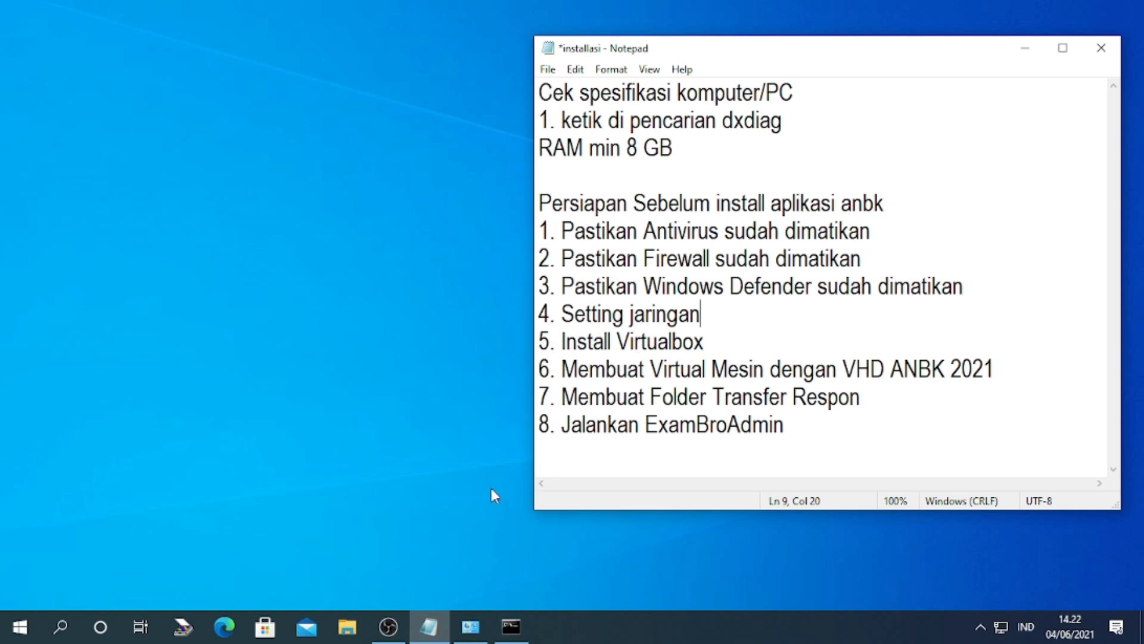
Step: Open the Bahan ANBK folder on Local Disk (D:) in File Explorer and widen its Size column
click(340, 625)
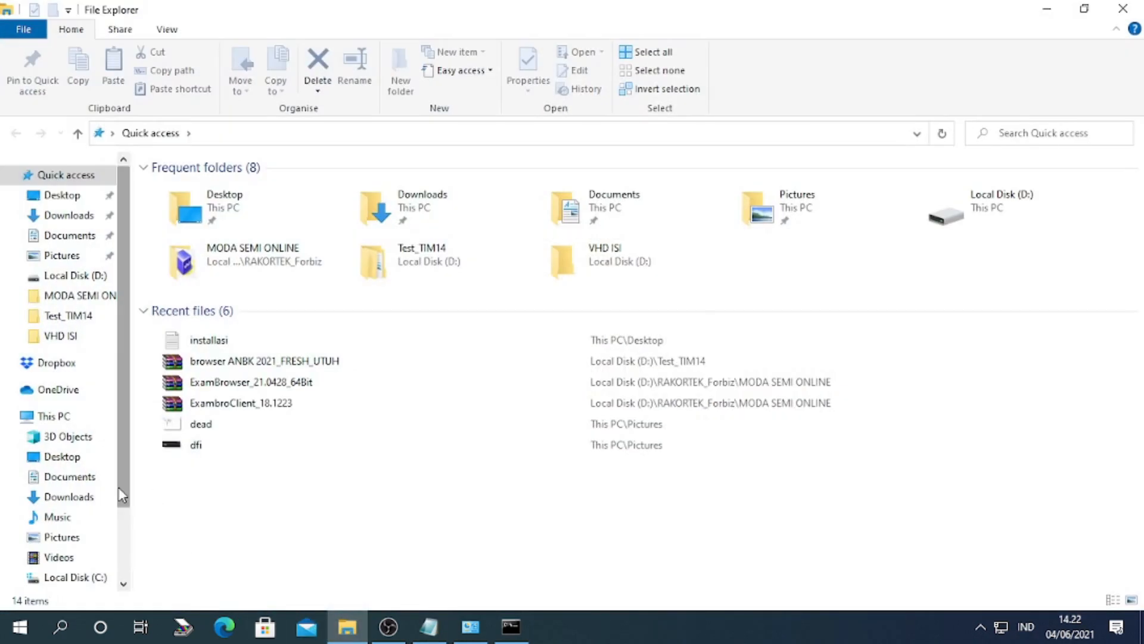
drag(123, 511, 133, 548)
click(95, 524)
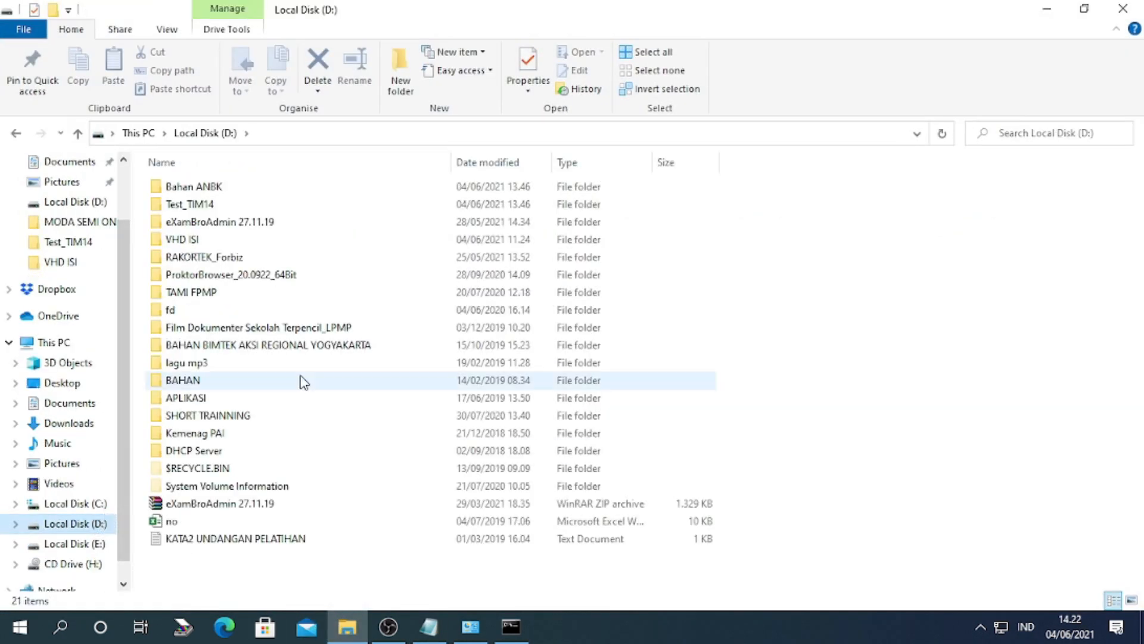
double_click(276, 188)
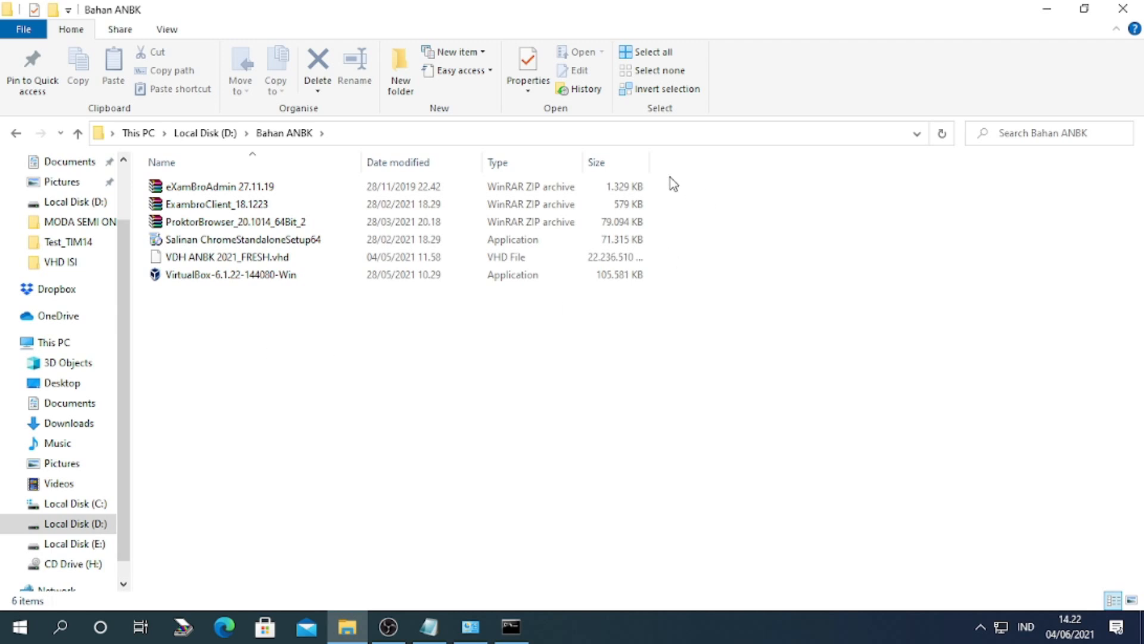
drag(644, 163, 749, 158)
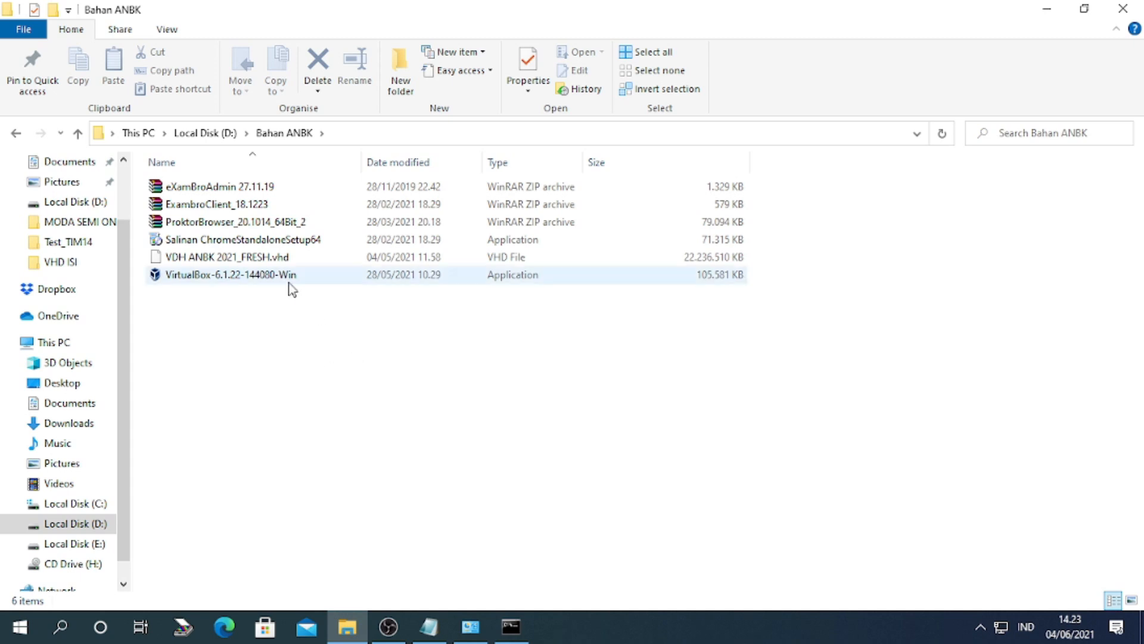
Step: Run the VirtualBox-6.1.22-144080-Win installer as administrator
click(266, 277)
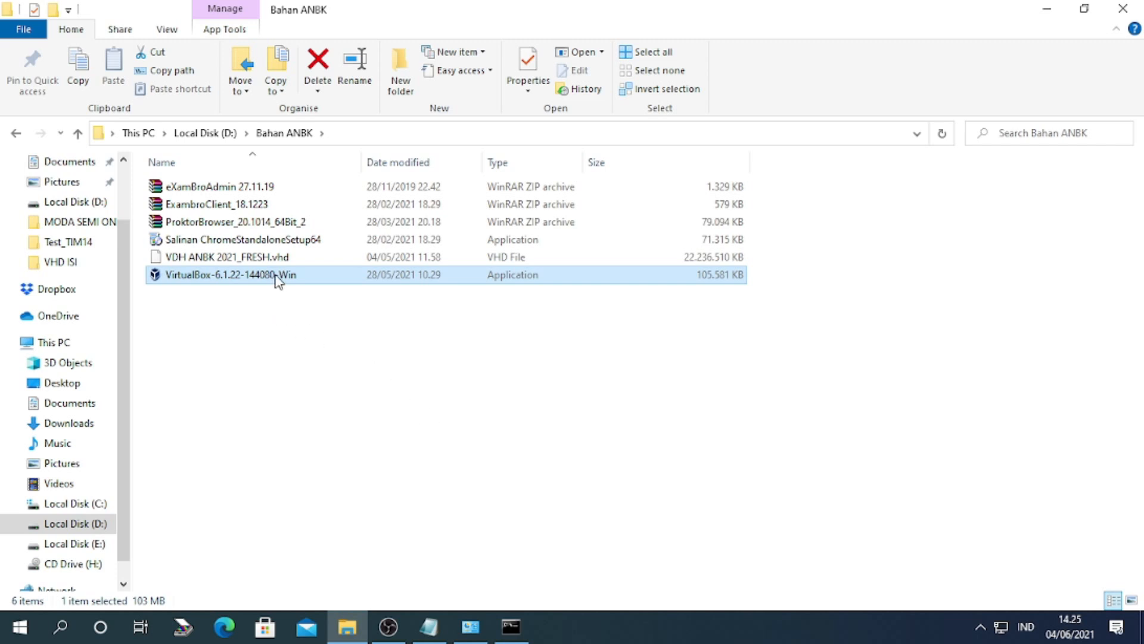
right_click(248, 277)
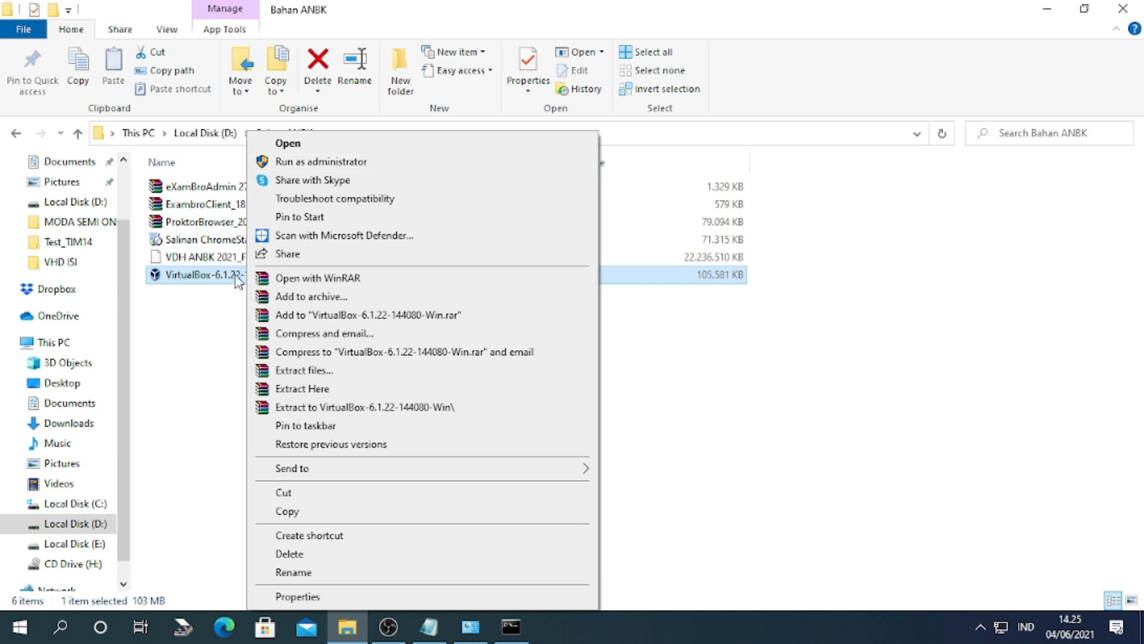
click(216, 303)
right_click(241, 278)
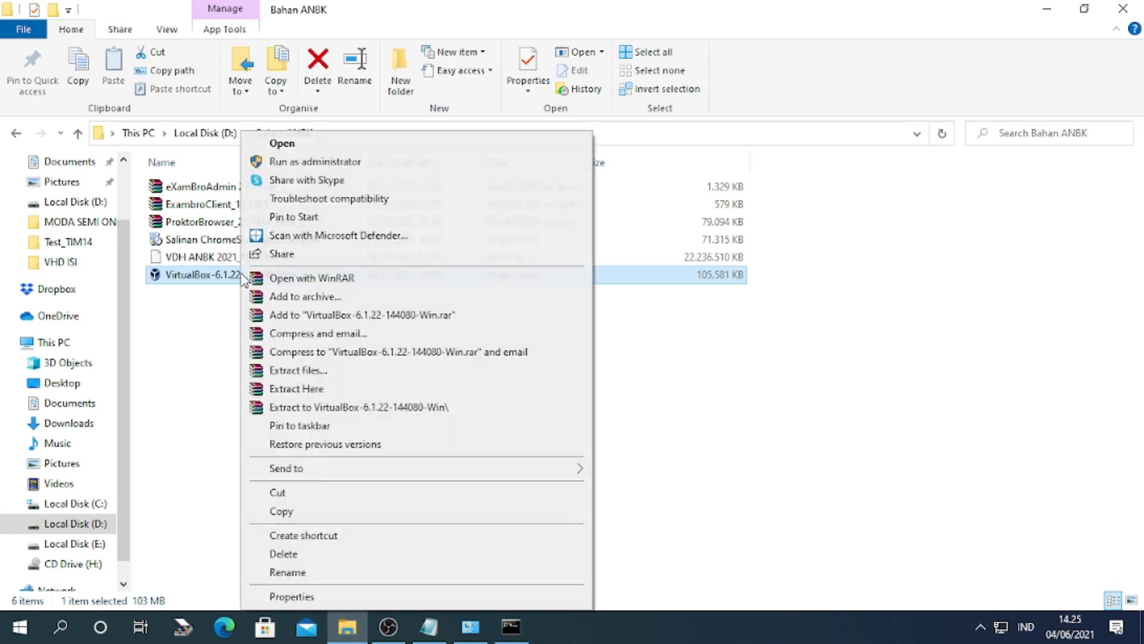
click(350, 166)
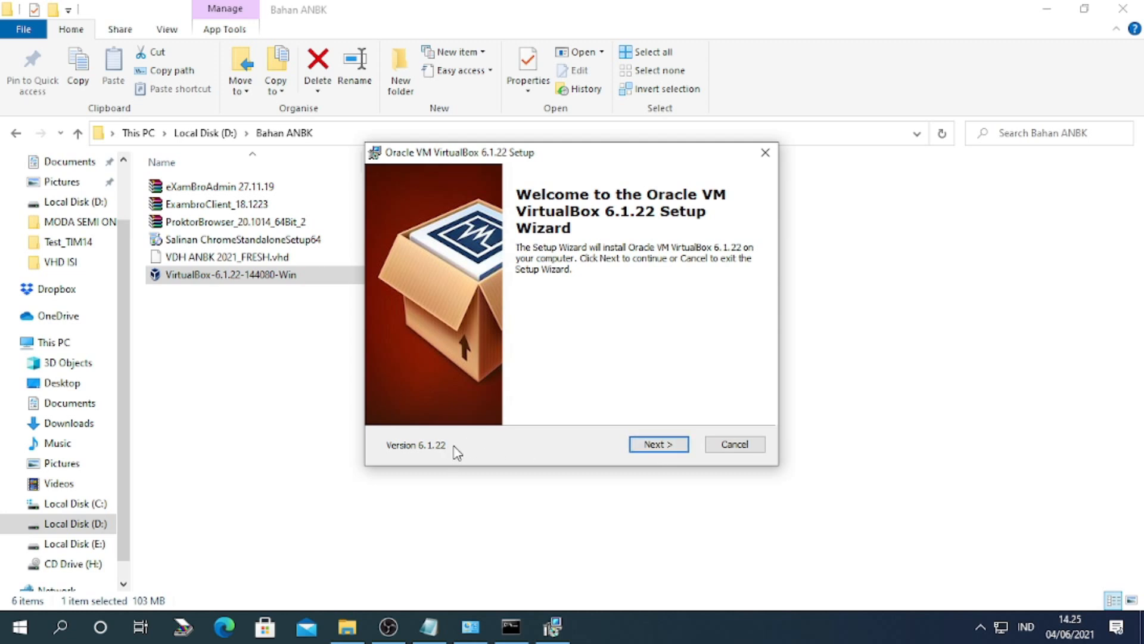
Step: Install Oracle VM VirtualBox 6.1.22 with the default features, location and shortcuts, and have it start after installation
click(655, 450)
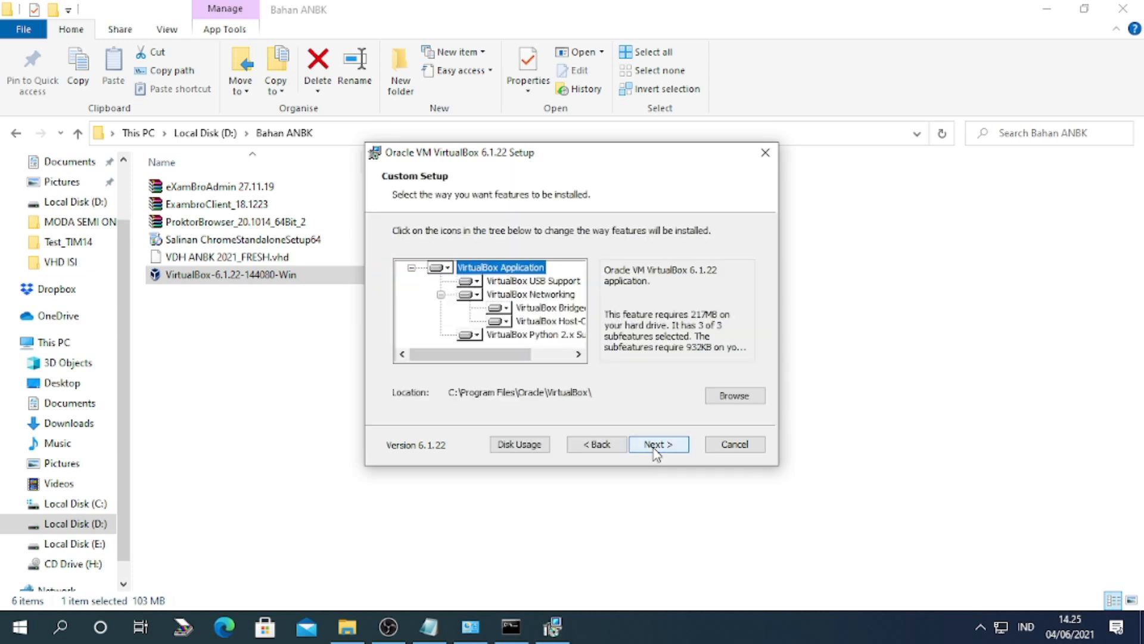
click(655, 446)
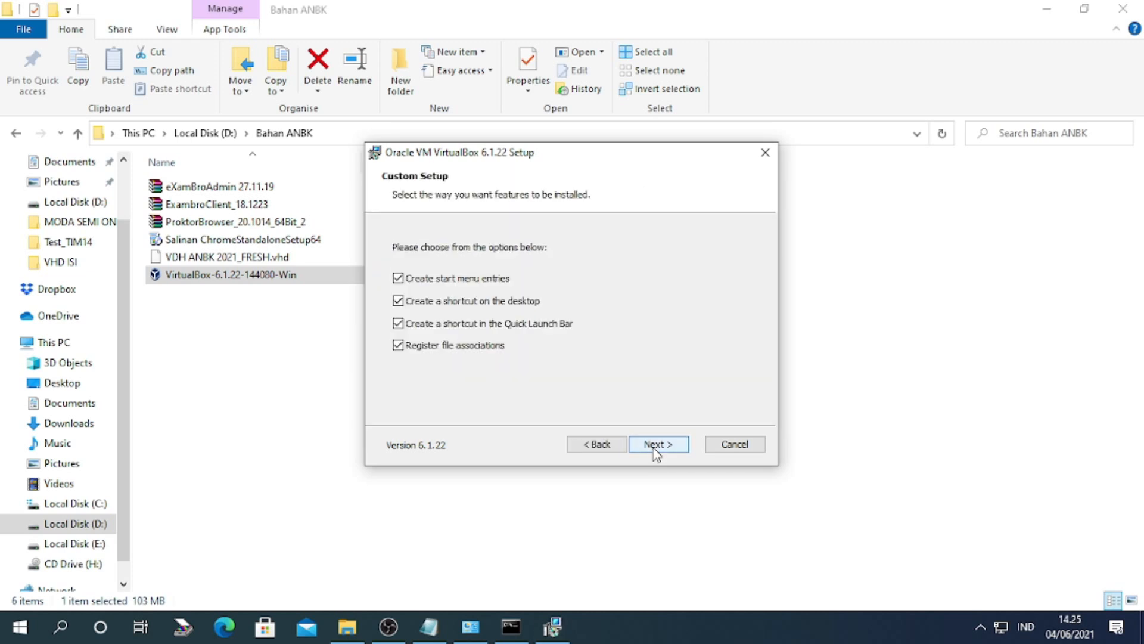
click(656, 451)
click(656, 450)
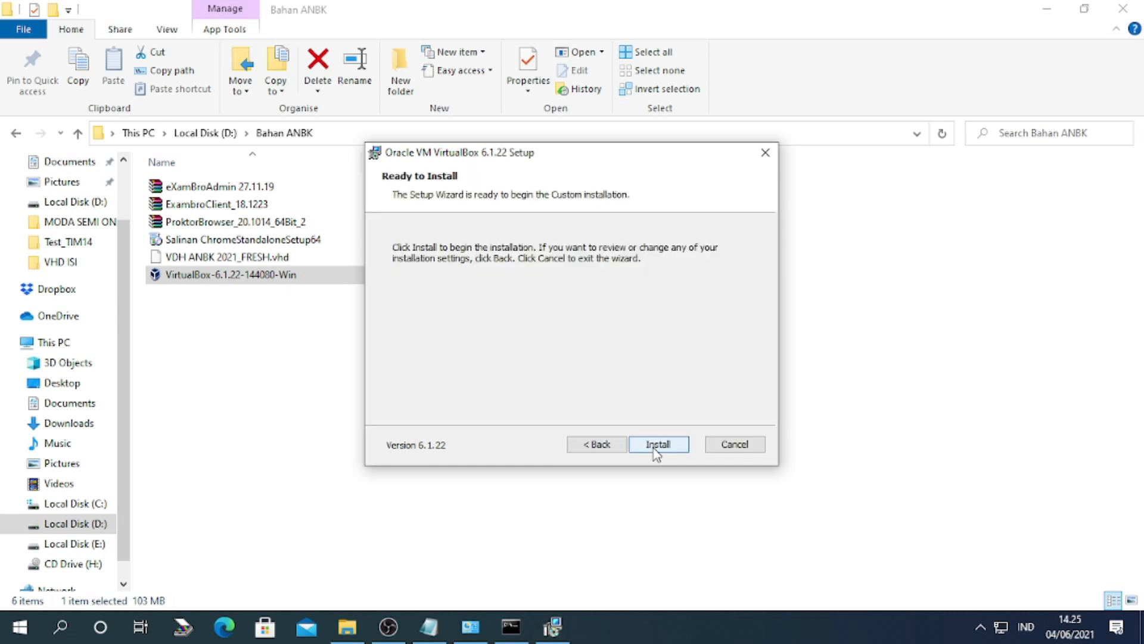
click(656, 452)
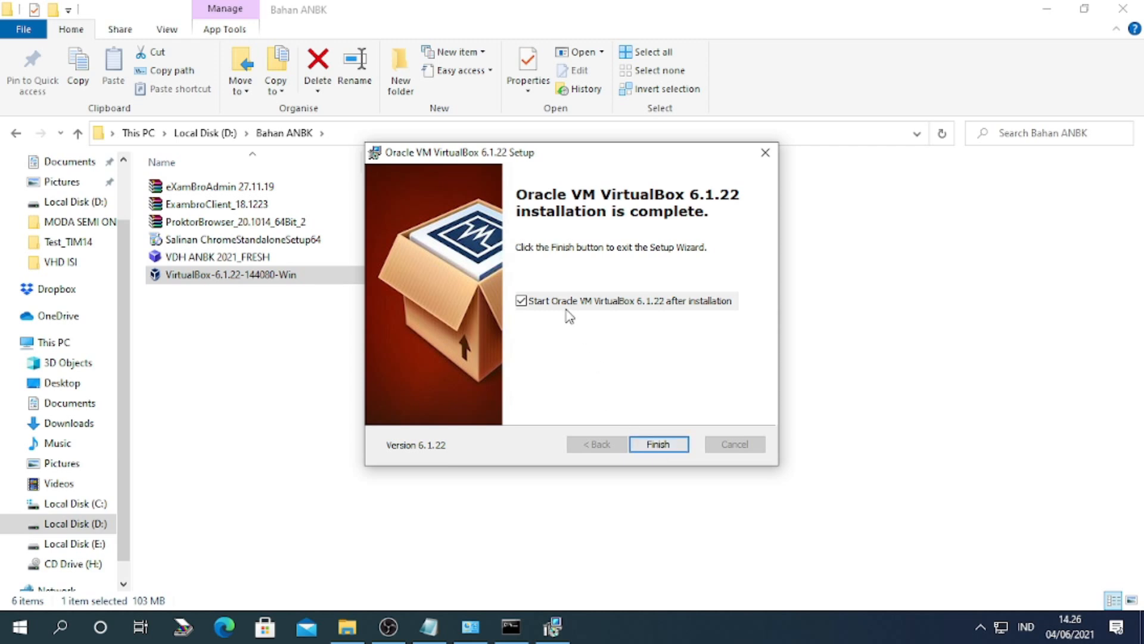
click(659, 446)
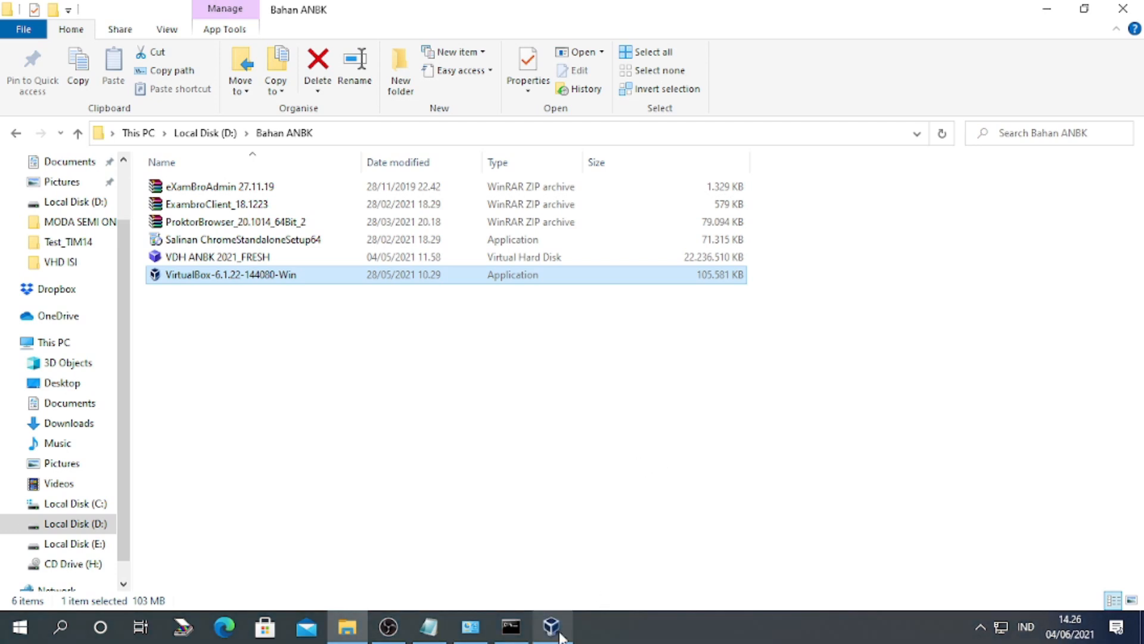
Step: Maximize the Oracle VM VirtualBox manager window, and view the Perkakas page and the e-Xam Server machine's details
mouse_move(559, 633)
click(569, 554)
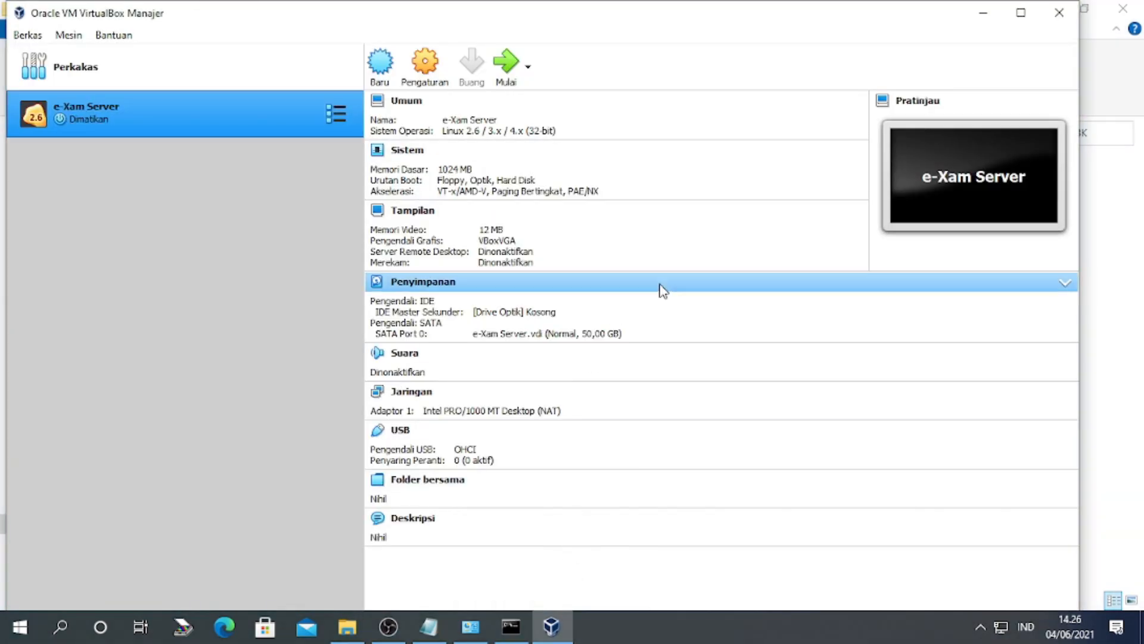
click(1021, 12)
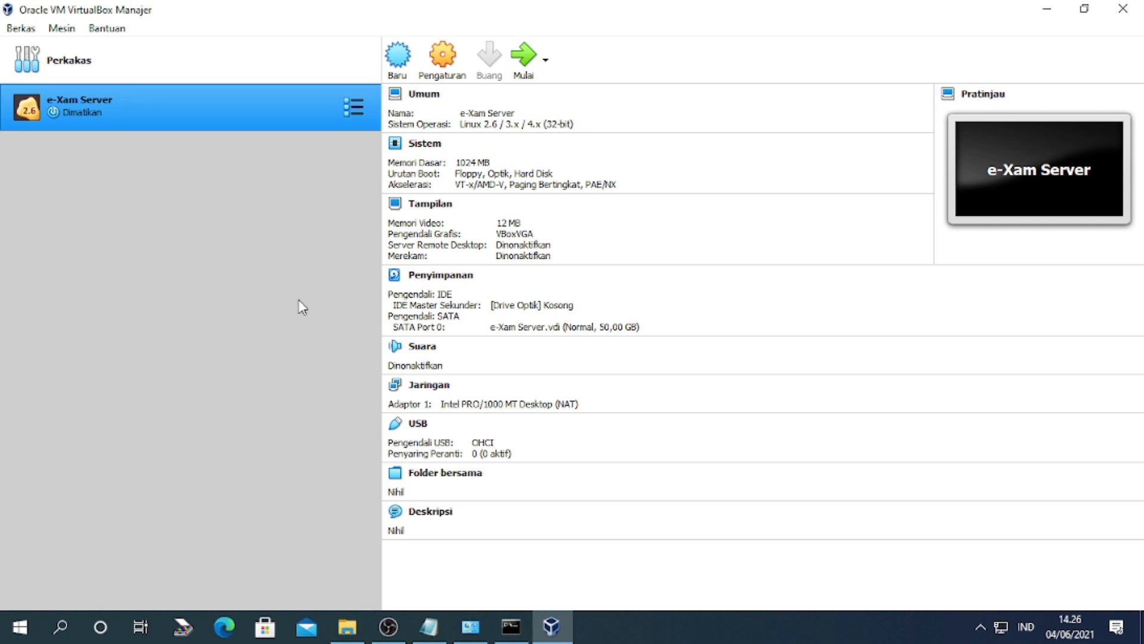
click(226, 66)
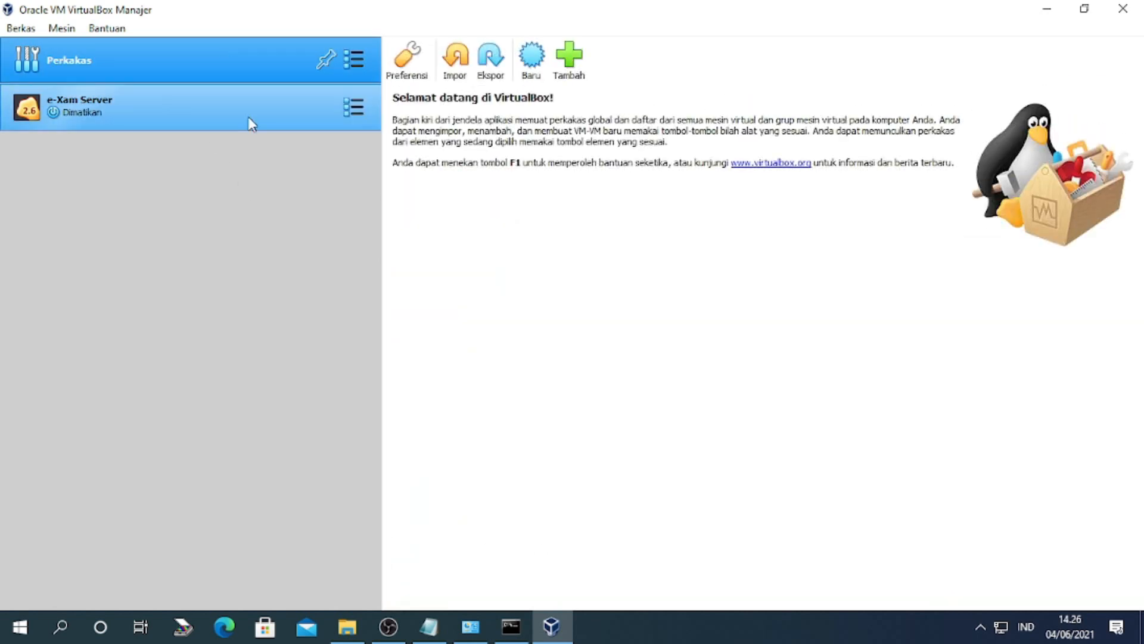
click(230, 117)
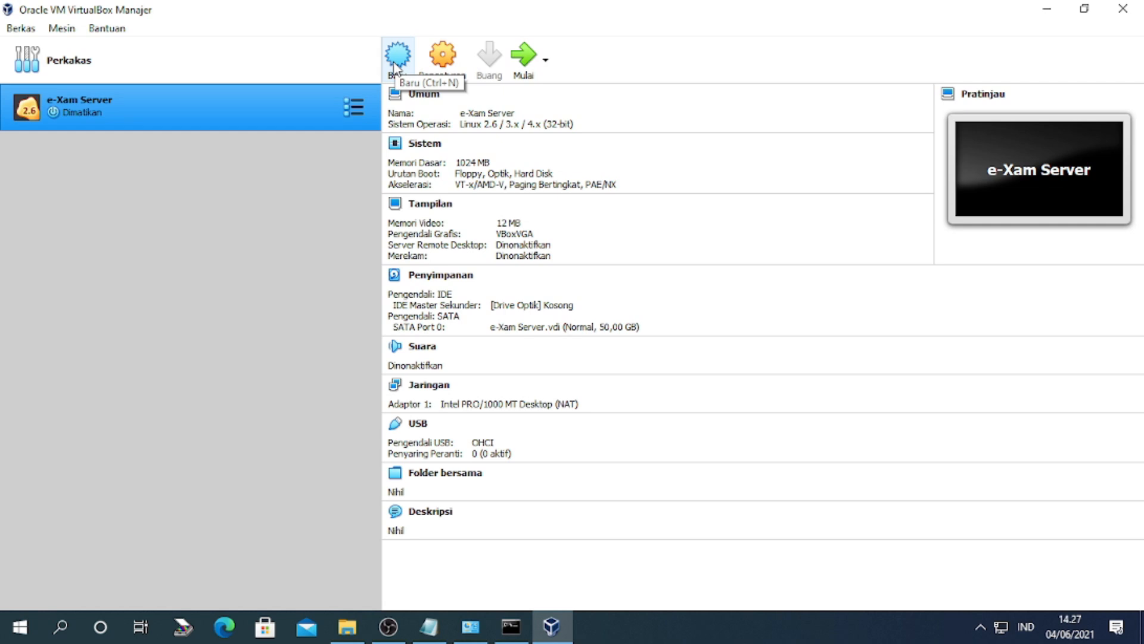
Step: Start creating a new virtual machine and name it simulasi
click(397, 60)
drag(515, 159, 478, 141)
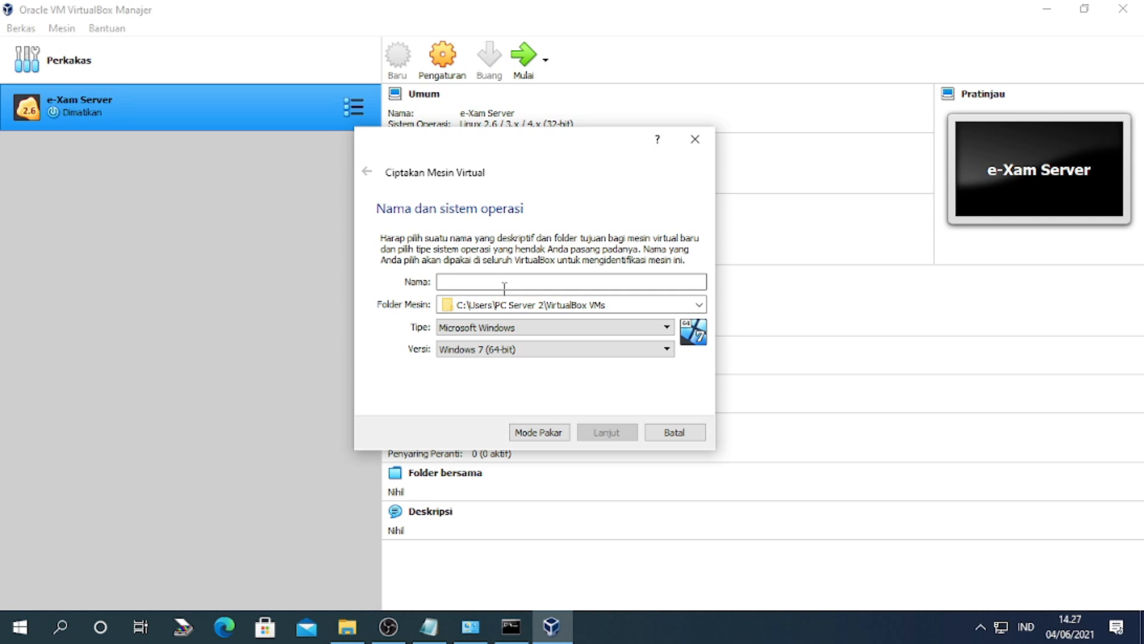
text(sim)
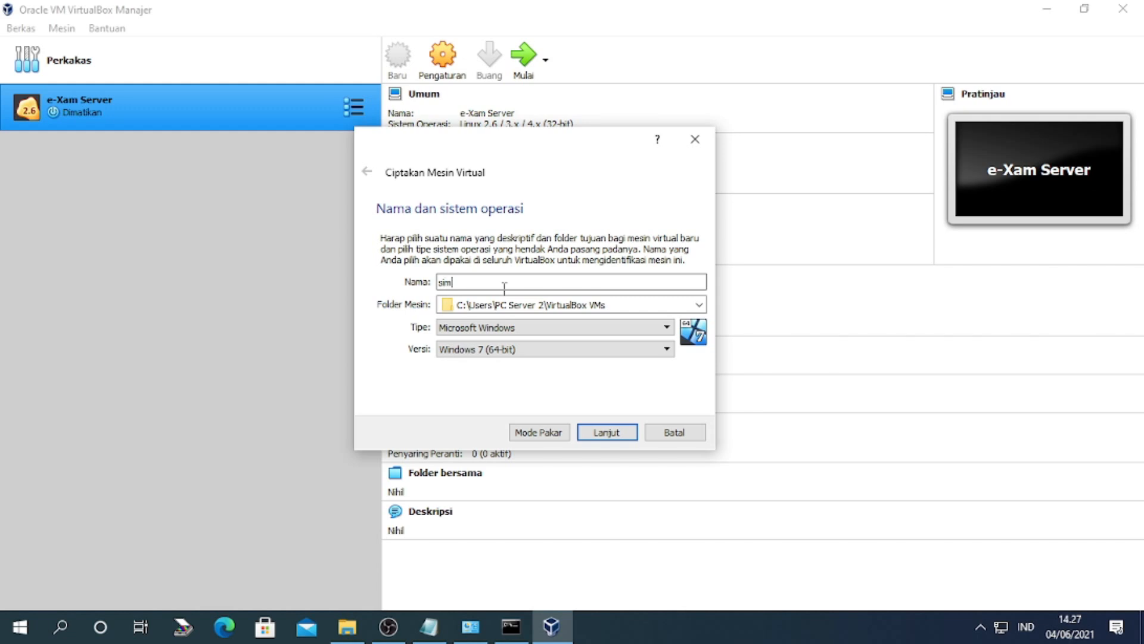
text(ulasi)
Step: Set the new machine's version to Windows 2012 (64-bit), keeping the Microsoft Windows type, and continue to the memory size
click(655, 356)
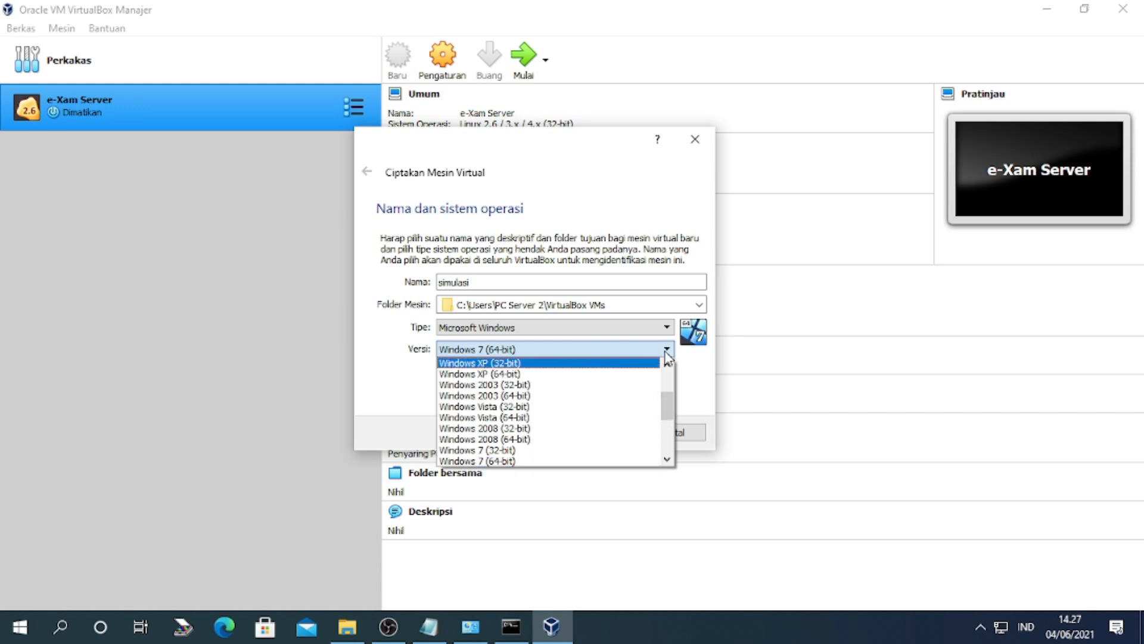
click(666, 352)
click(665, 352)
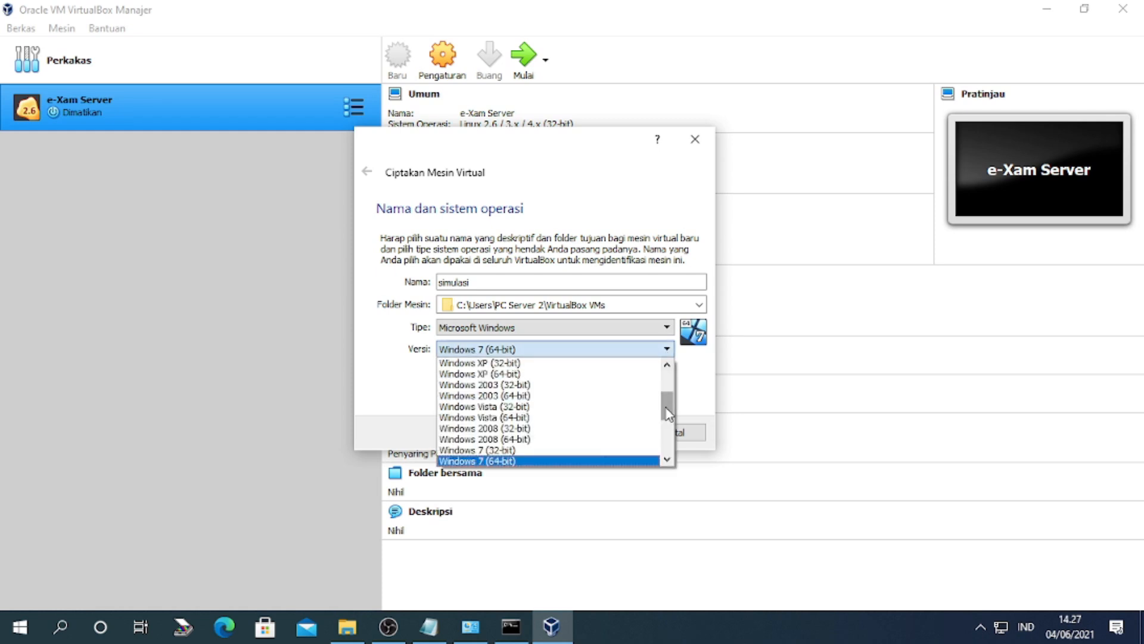
drag(665, 402, 669, 423)
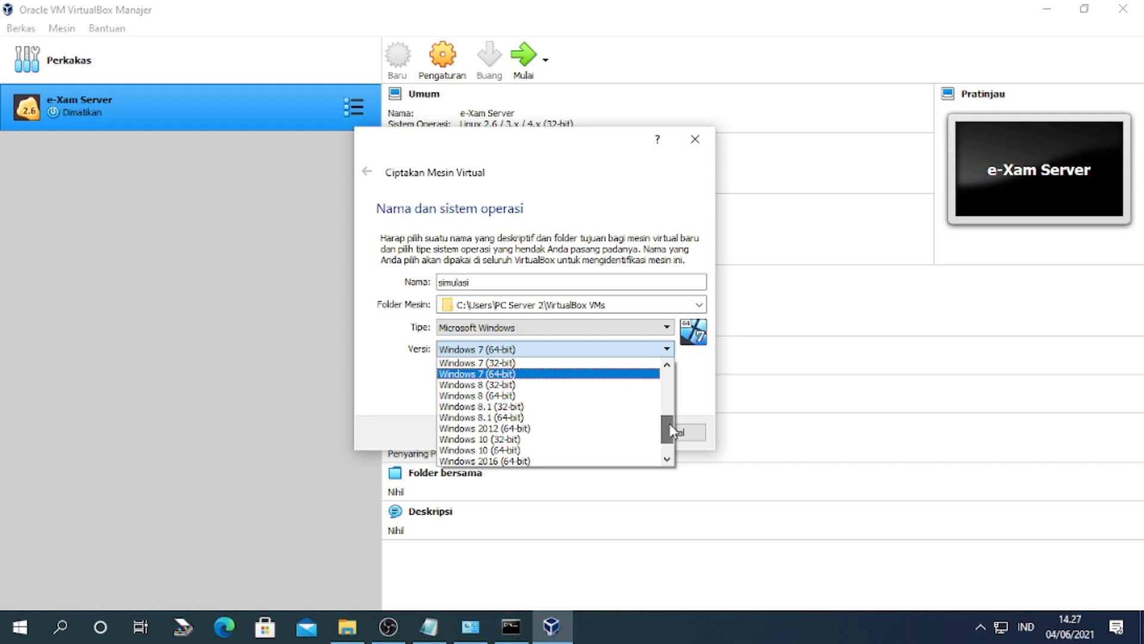
click(616, 430)
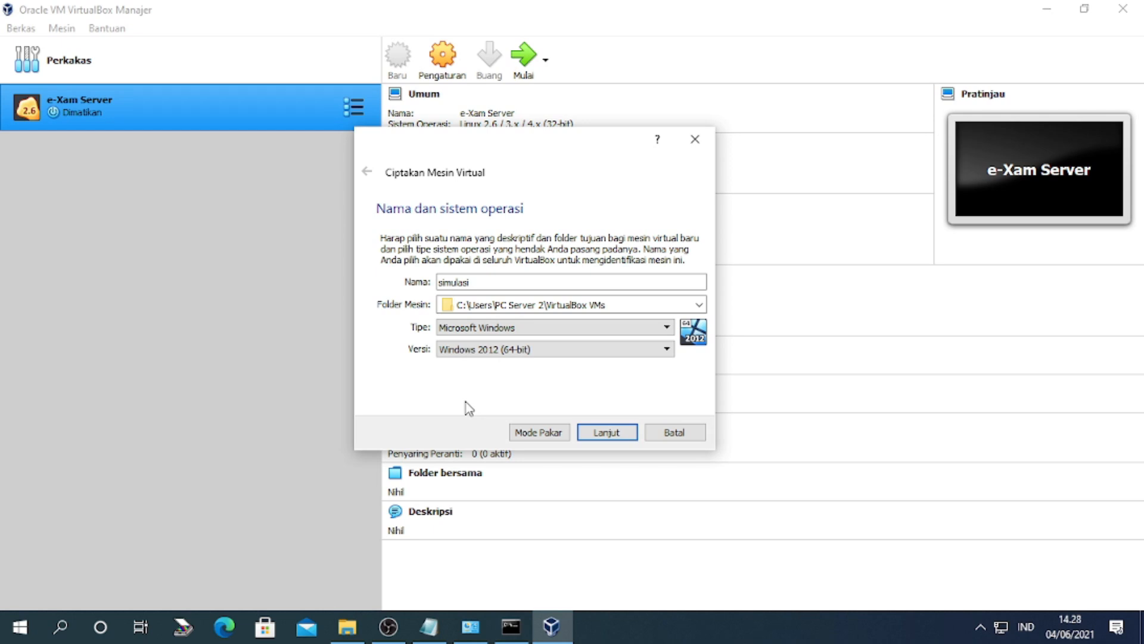
click(603, 355)
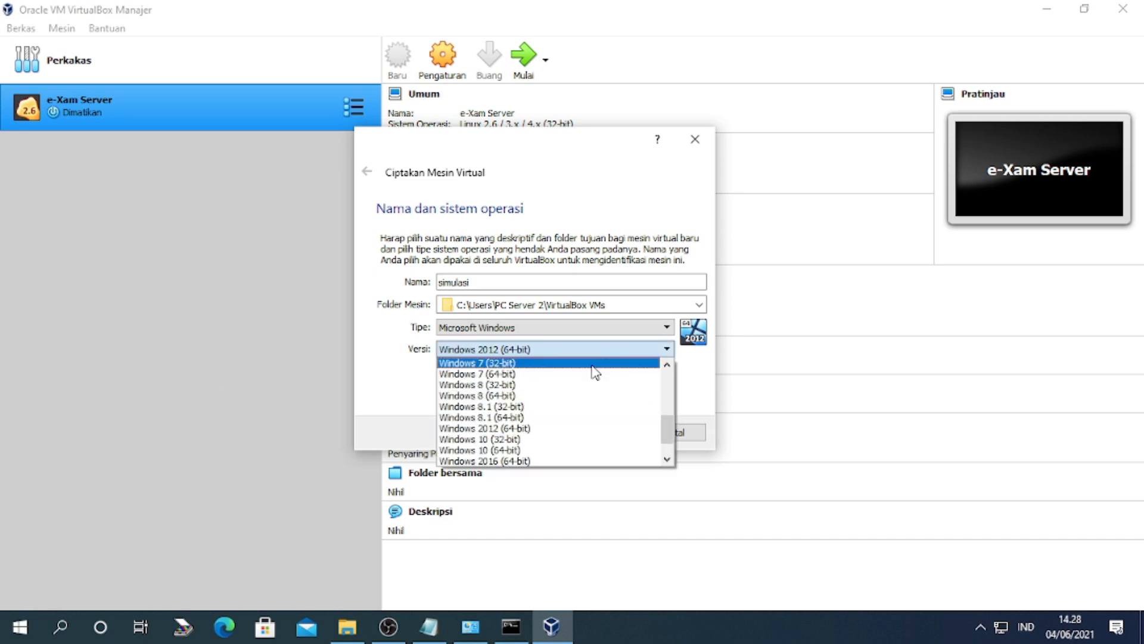
click(528, 428)
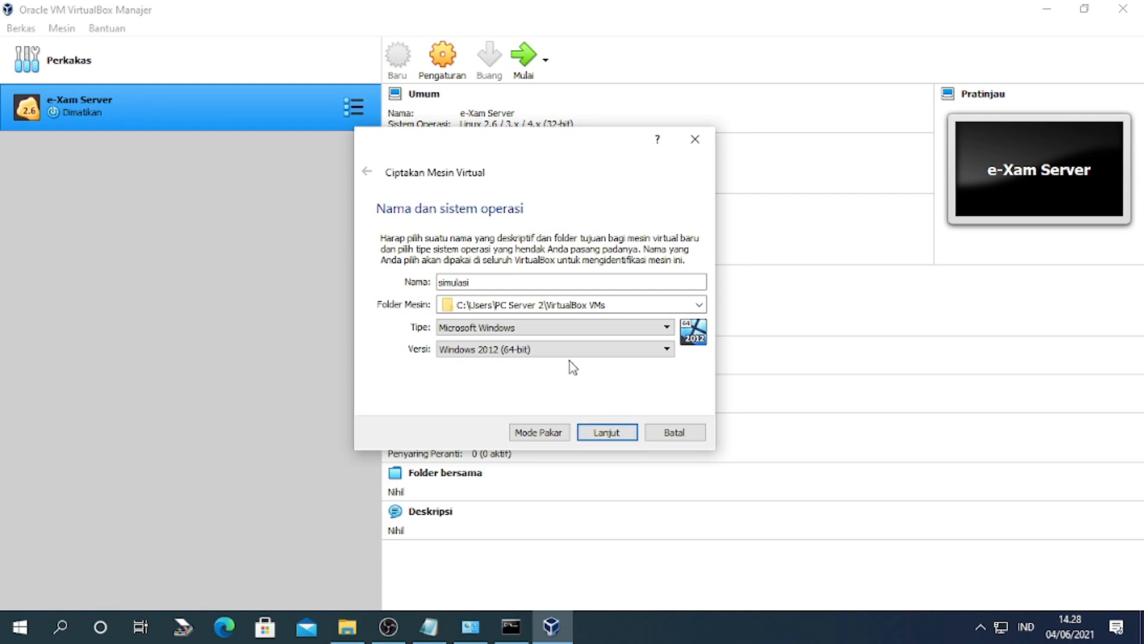
click(607, 432)
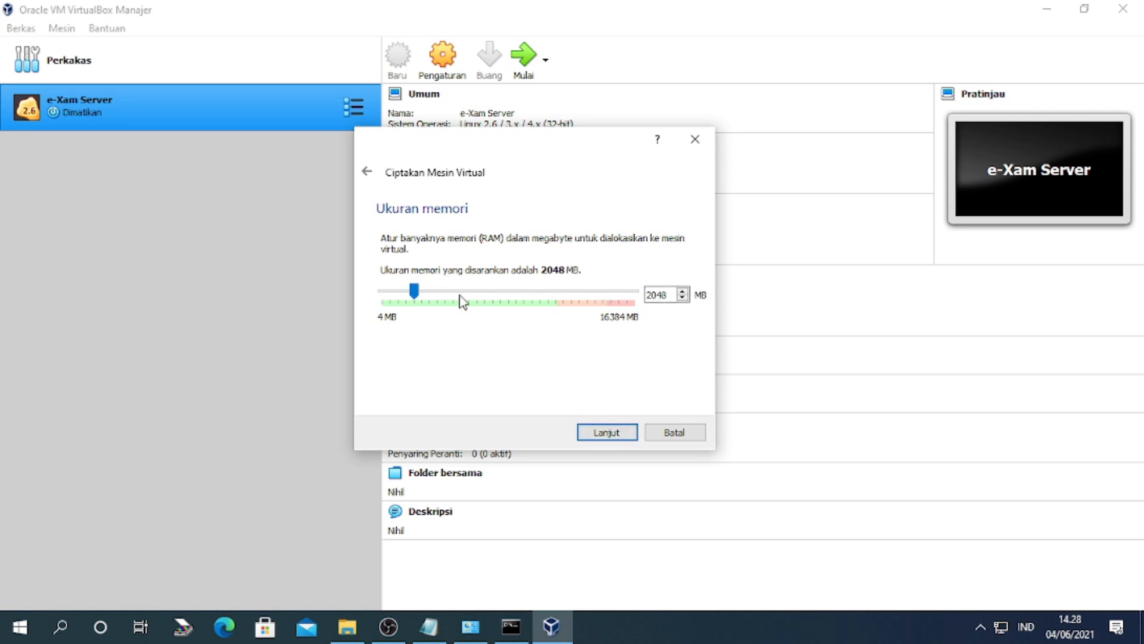
Step: Allocate 4466 MB of memory to the new machine and continue to the hard disk options
drag(417, 293, 452, 304)
drag(452, 304, 452, 304)
click(651, 294)
mouse_move(456, 292)
mouse_down()
mouse_move(468, 292)
mouse_move(452, 292)
mouse_up()
click(619, 434)
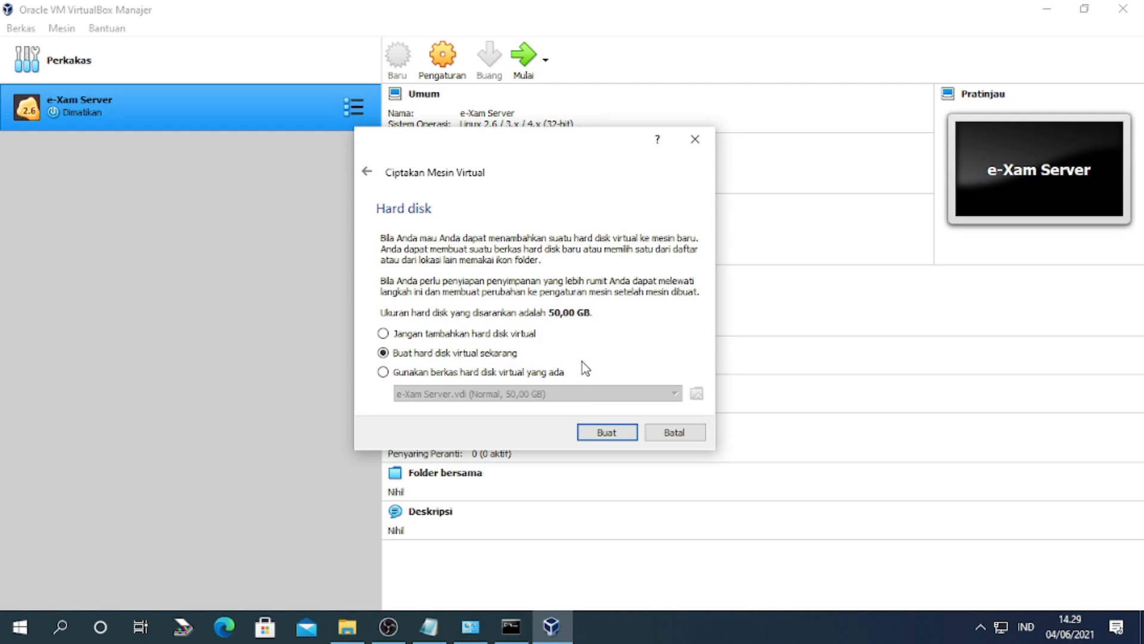
Step: Choose to use an existing virtual hard disk file for the new machine
click(383, 372)
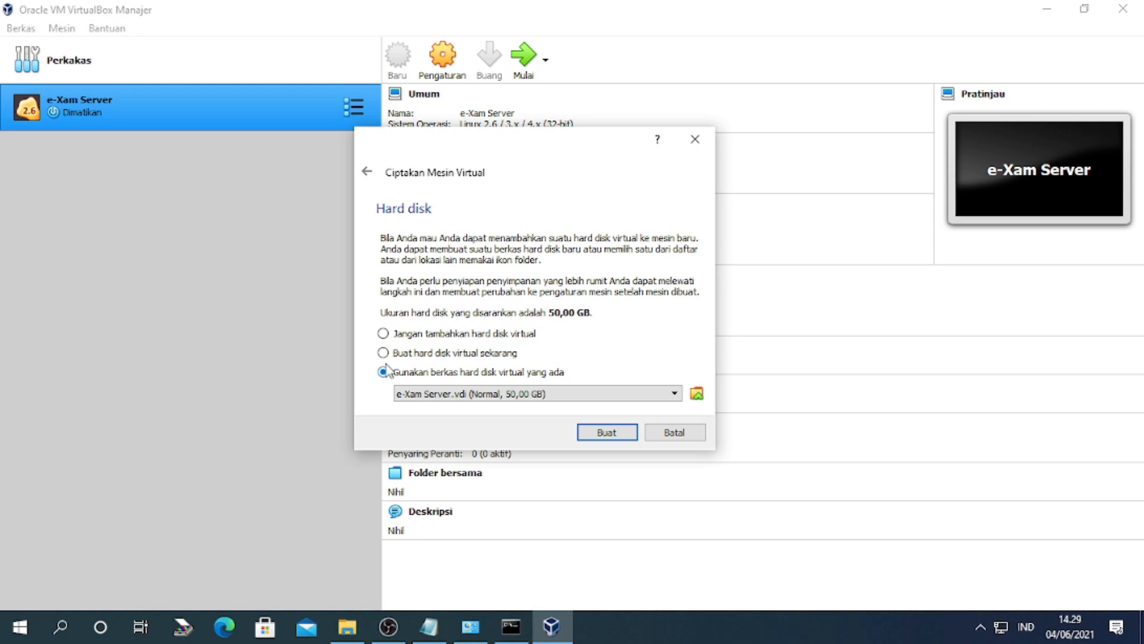
click(383, 353)
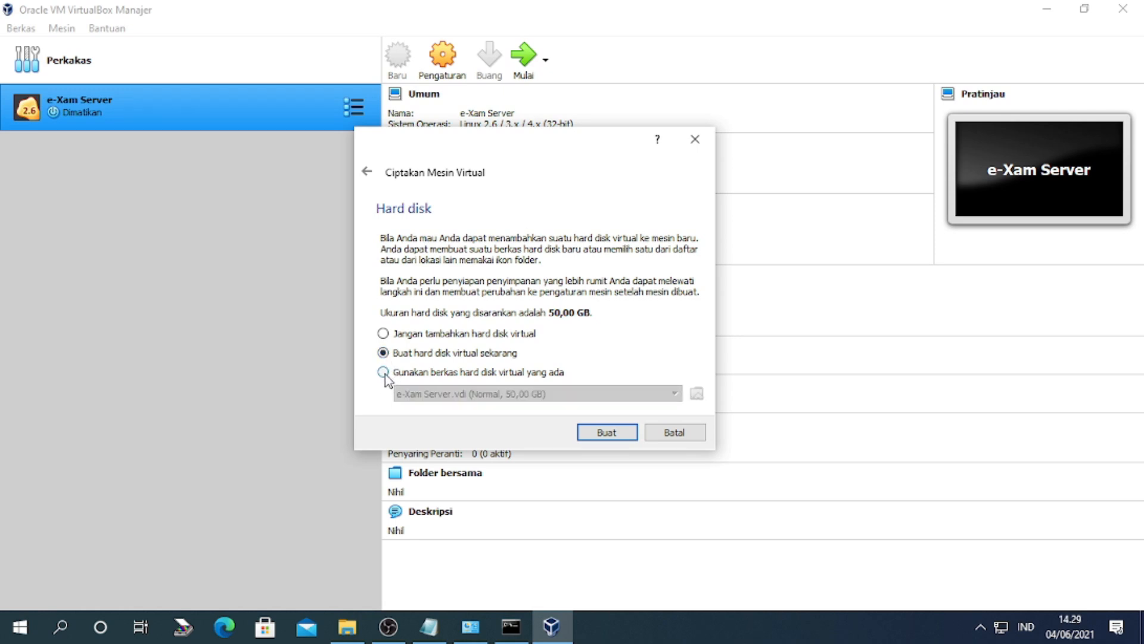
click(383, 373)
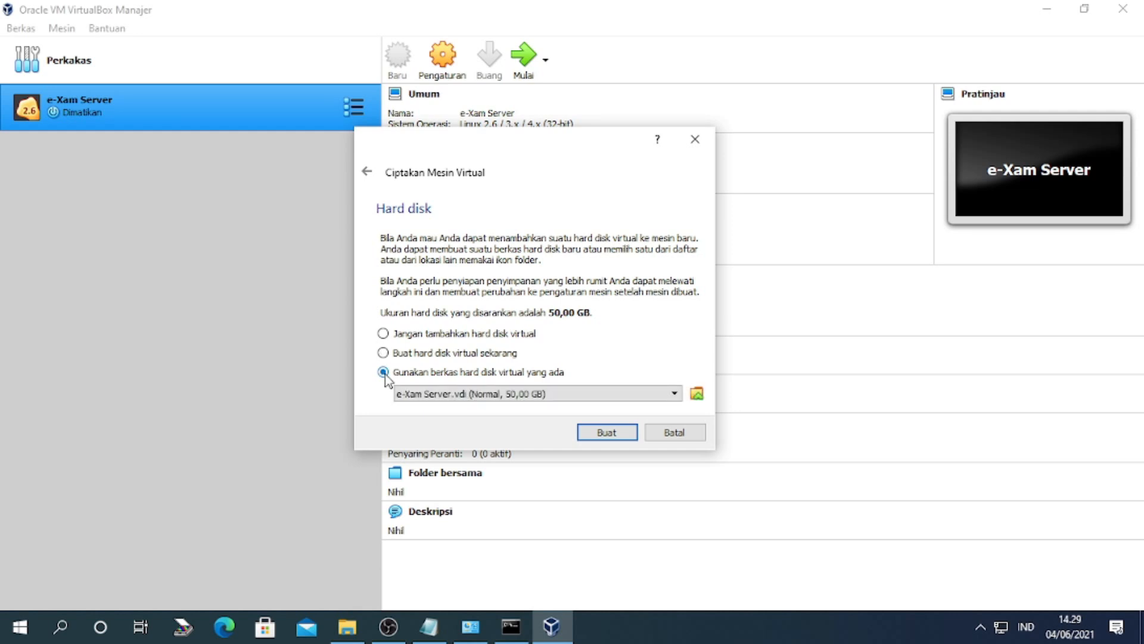
Step: Add VDH ANBK 2021_FRESH from the Bahan ANBK folder on Local Disk (D:) as the machine's hard disk, and create the machine
click(696, 395)
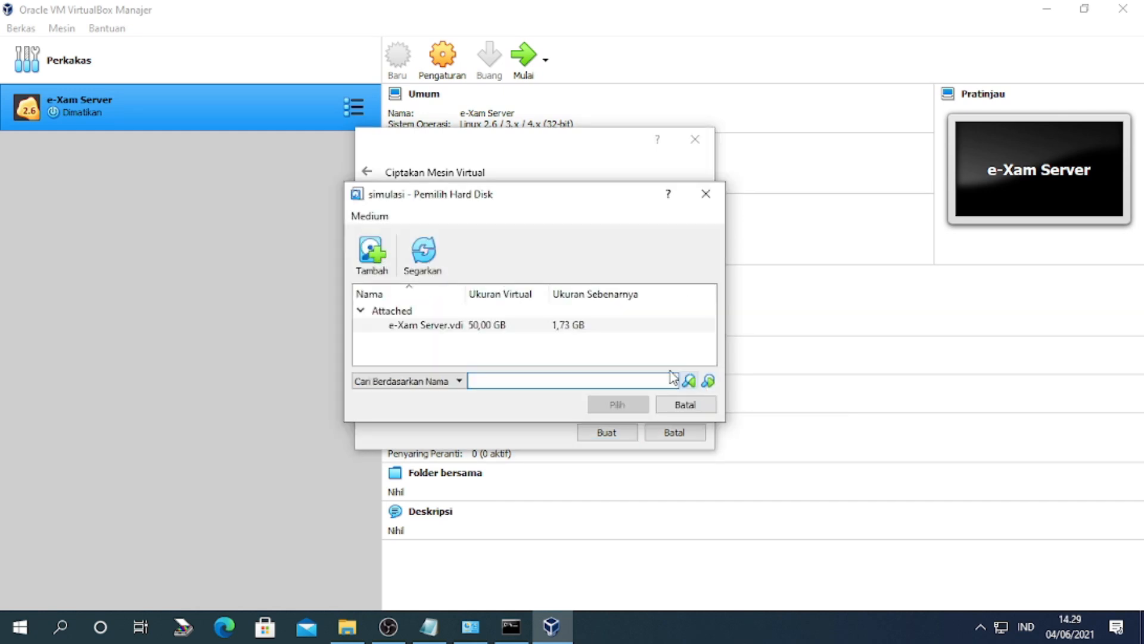
click(376, 258)
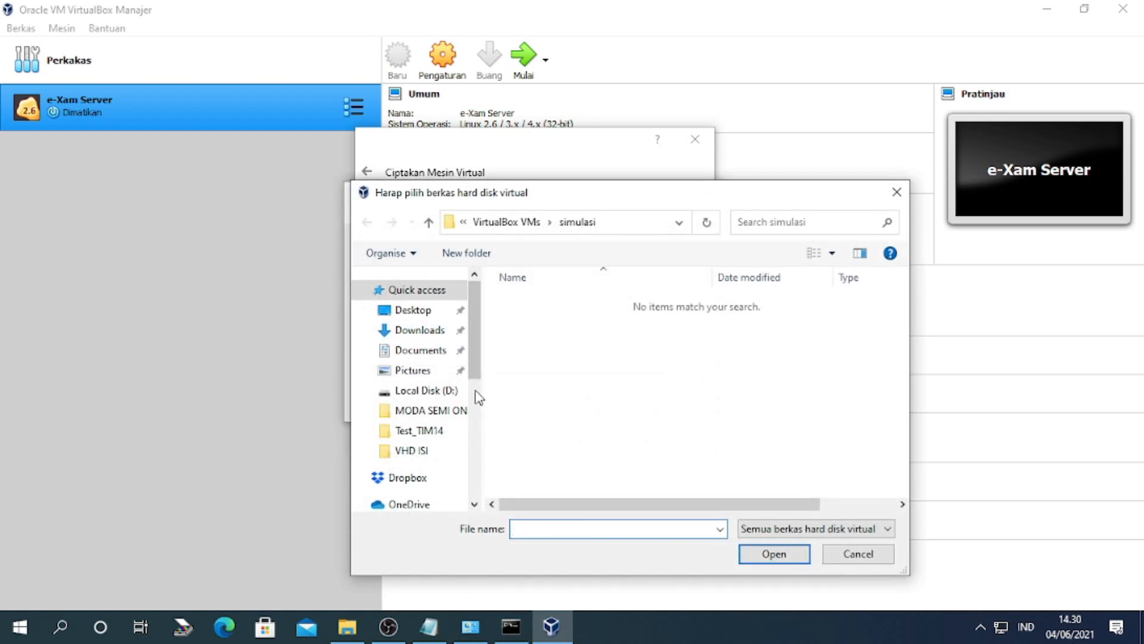
click(471, 424)
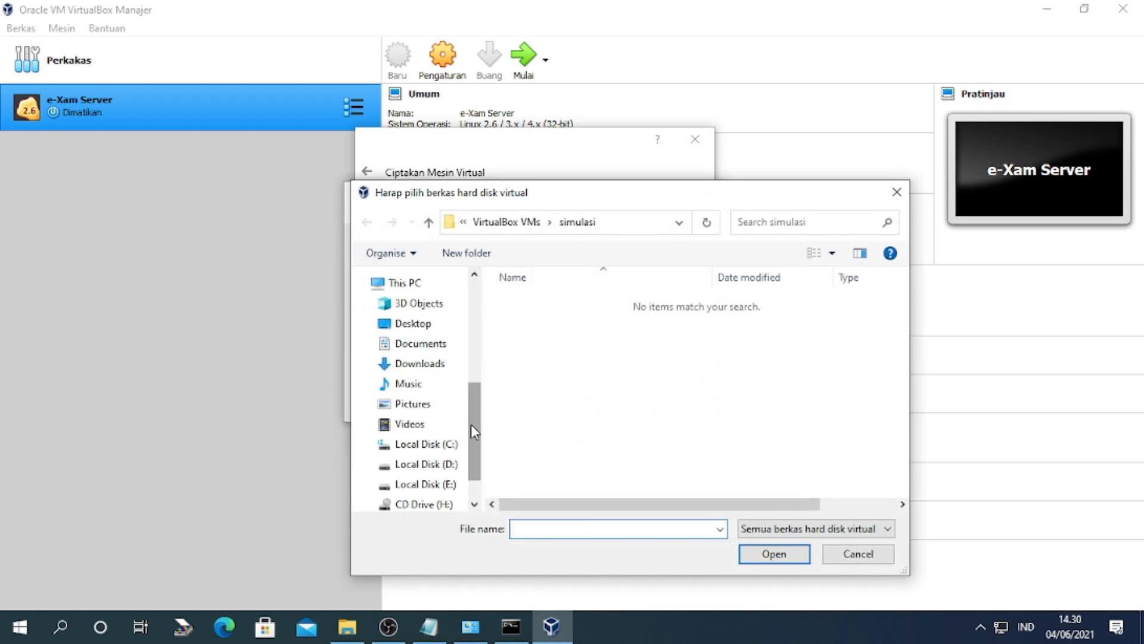
click(448, 466)
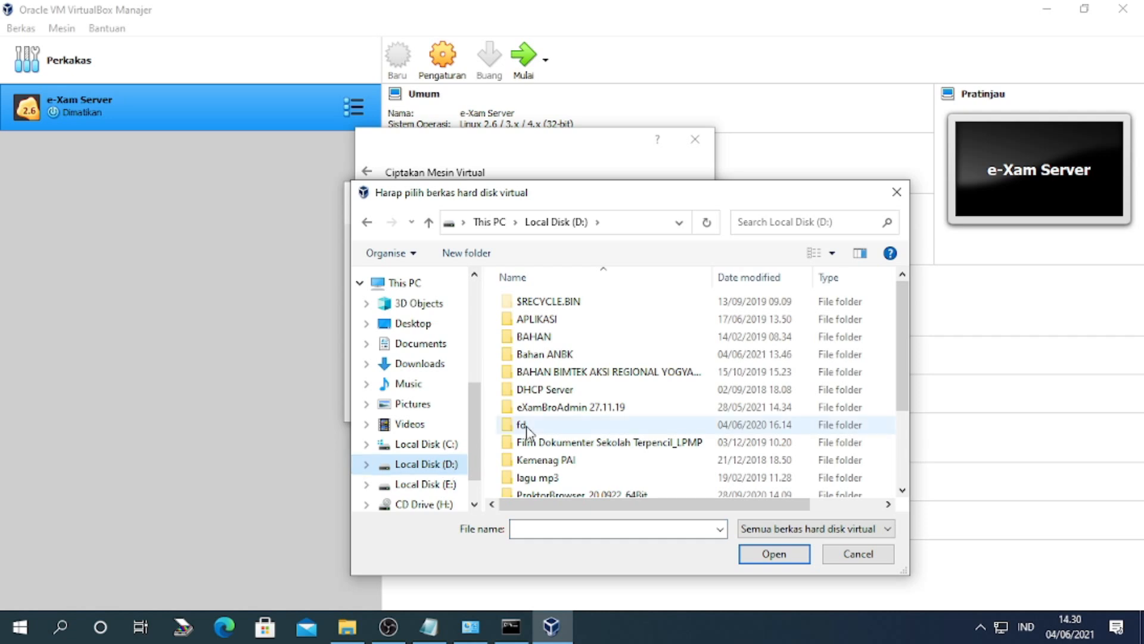
double_click(559, 356)
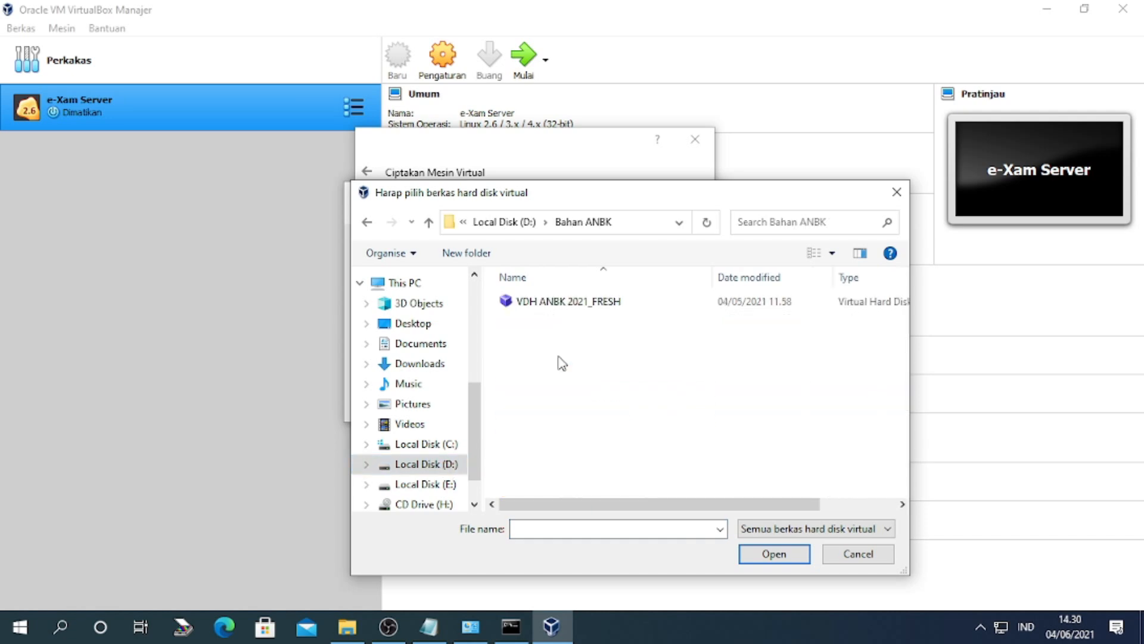
click(417, 463)
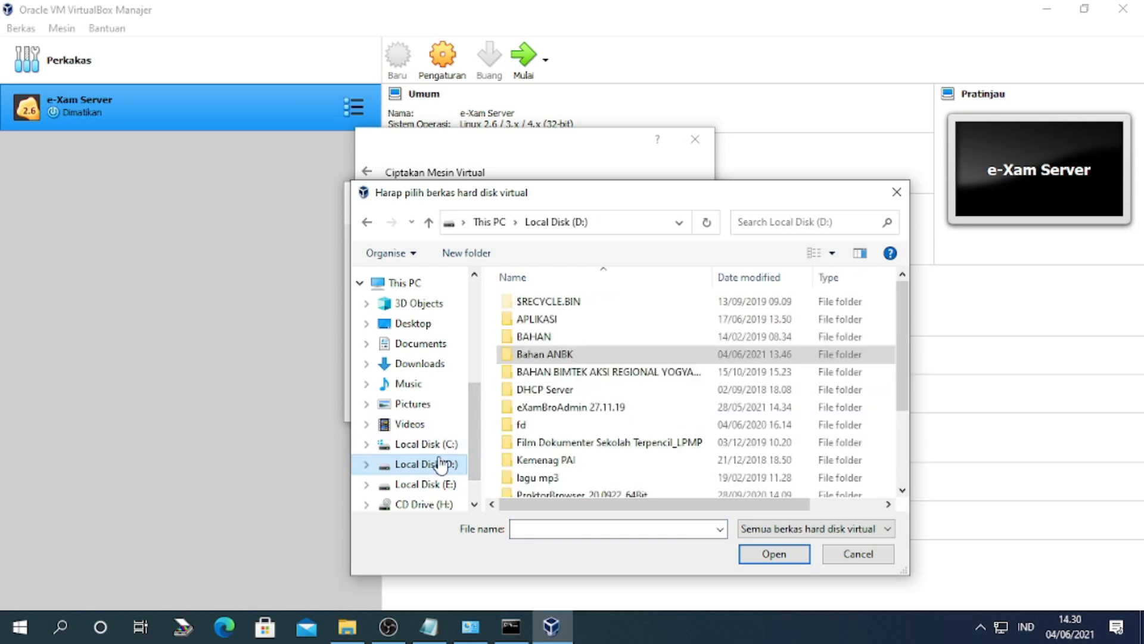
double_click(567, 361)
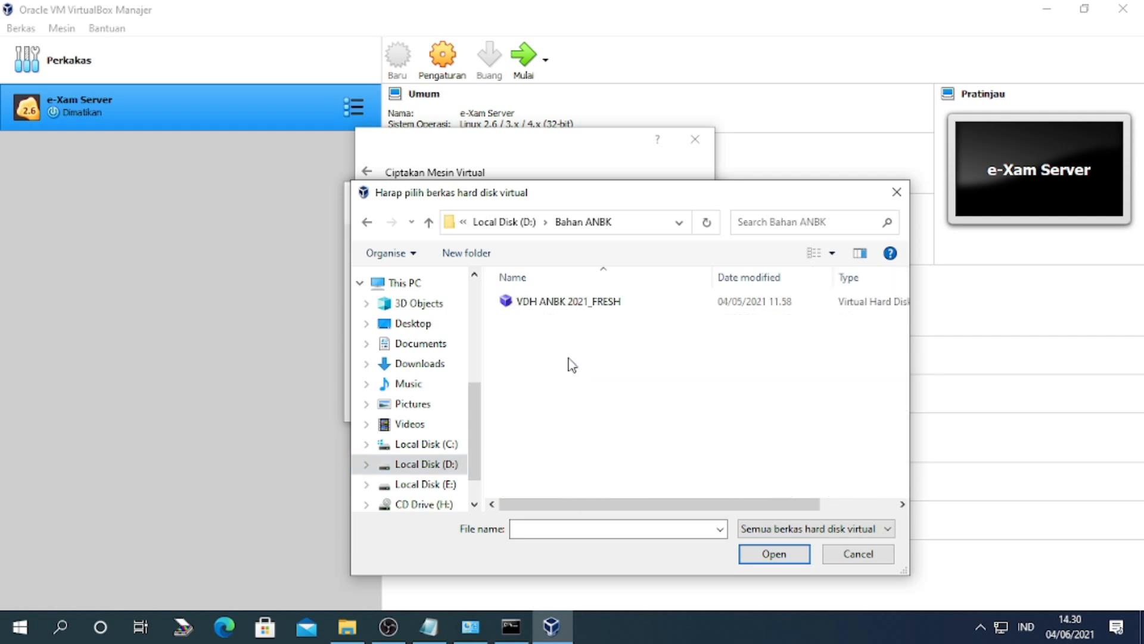
click(603, 298)
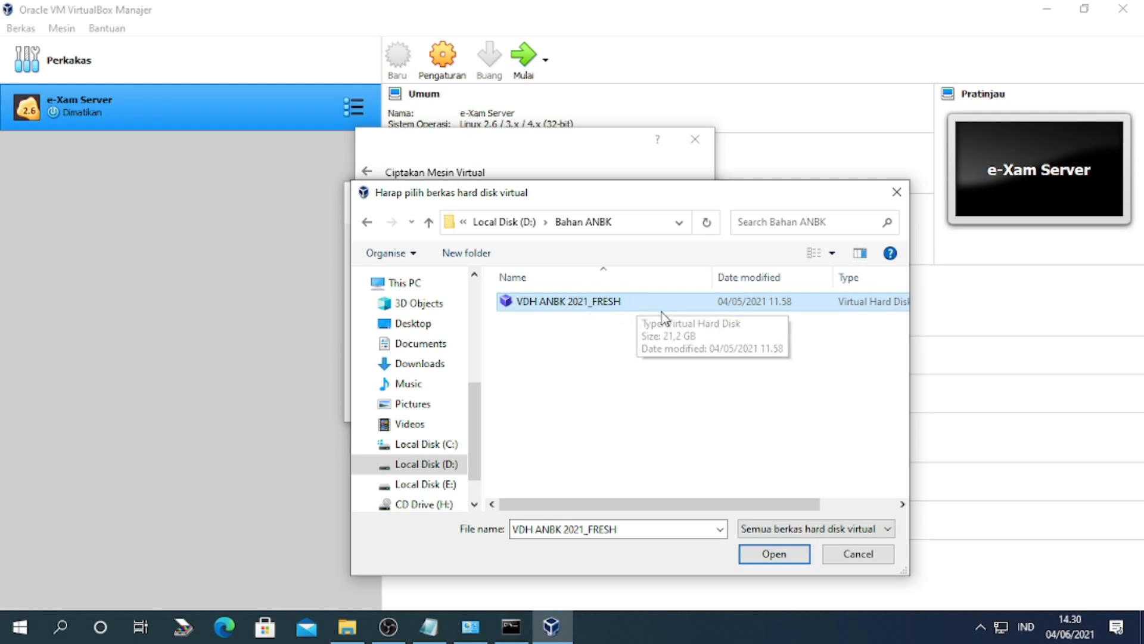
click(774, 554)
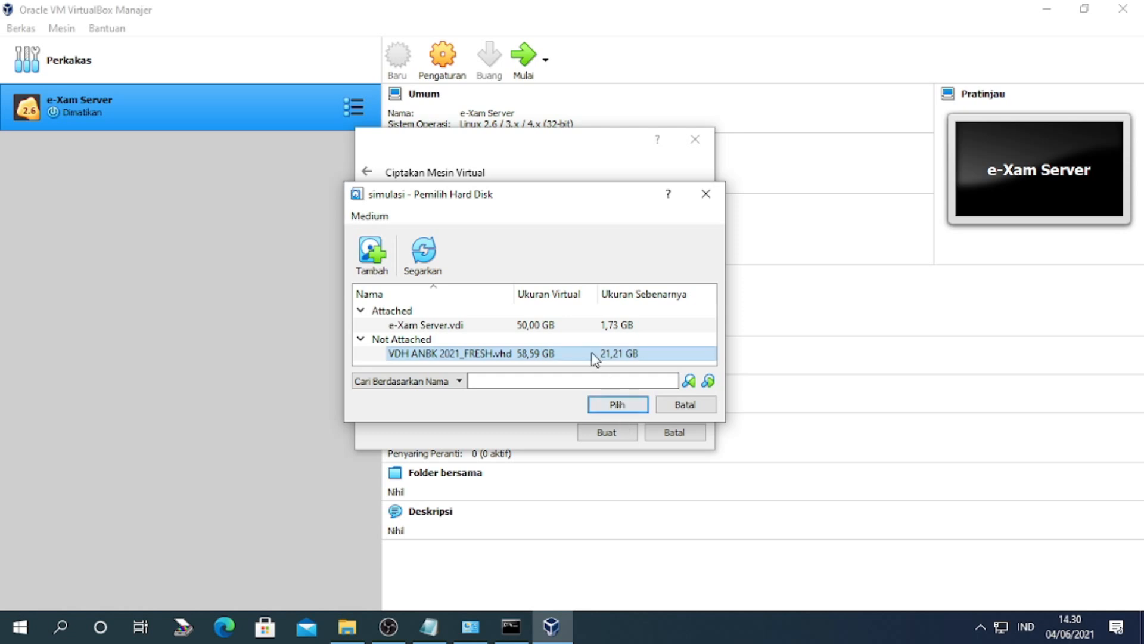
click(625, 411)
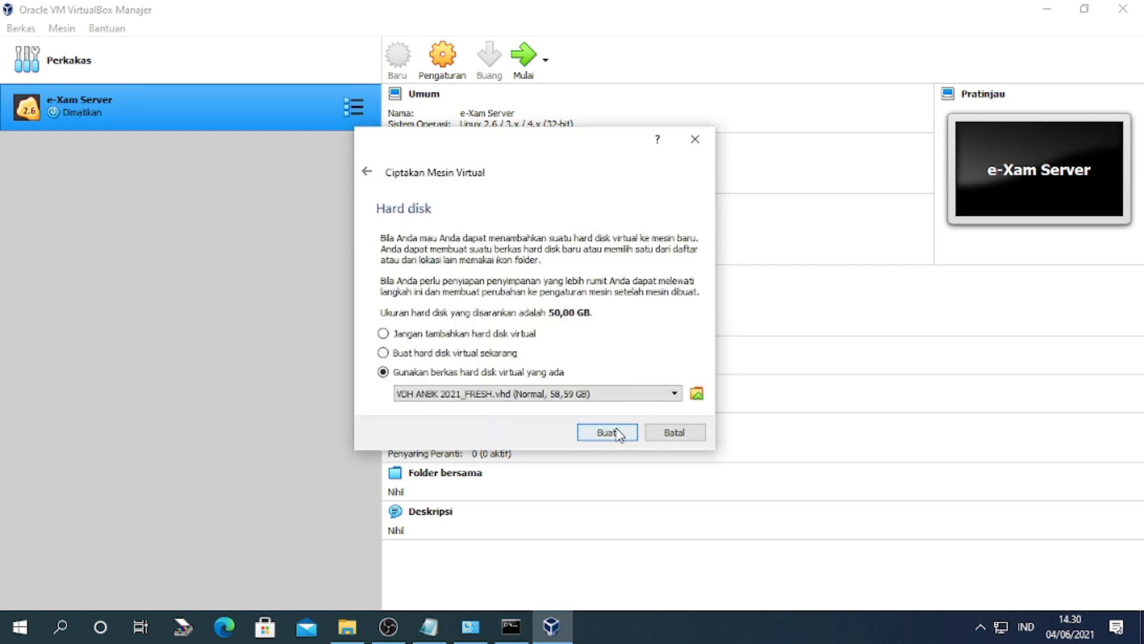
click(614, 436)
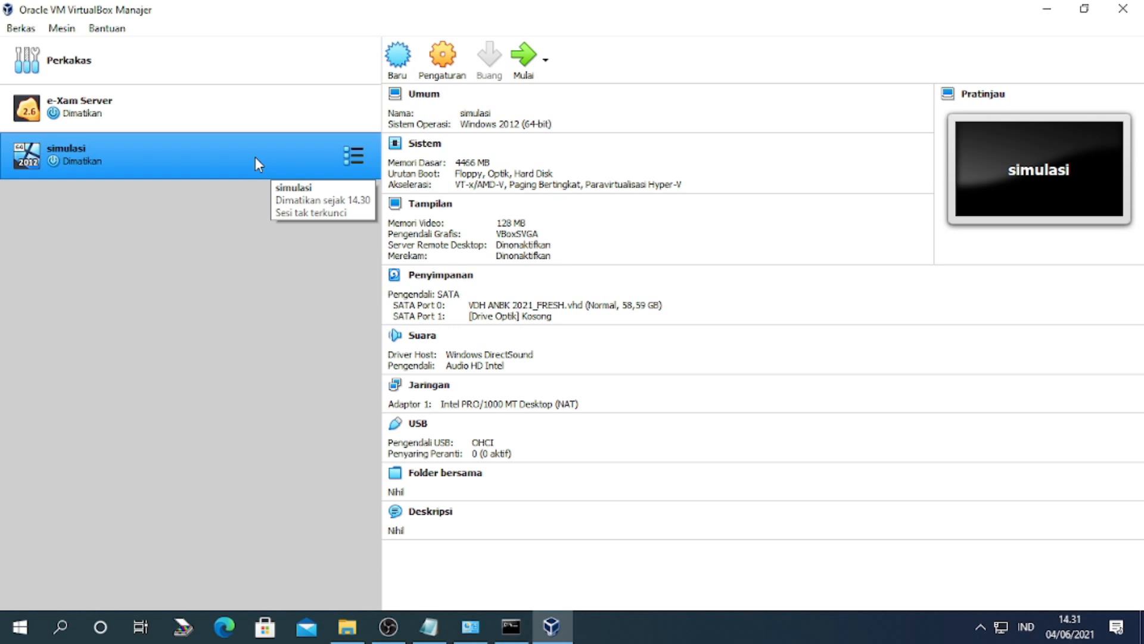
Step: In the simulasi machine's system settings, set the processor count to 4 CPUs and review the motherboard options
click(444, 60)
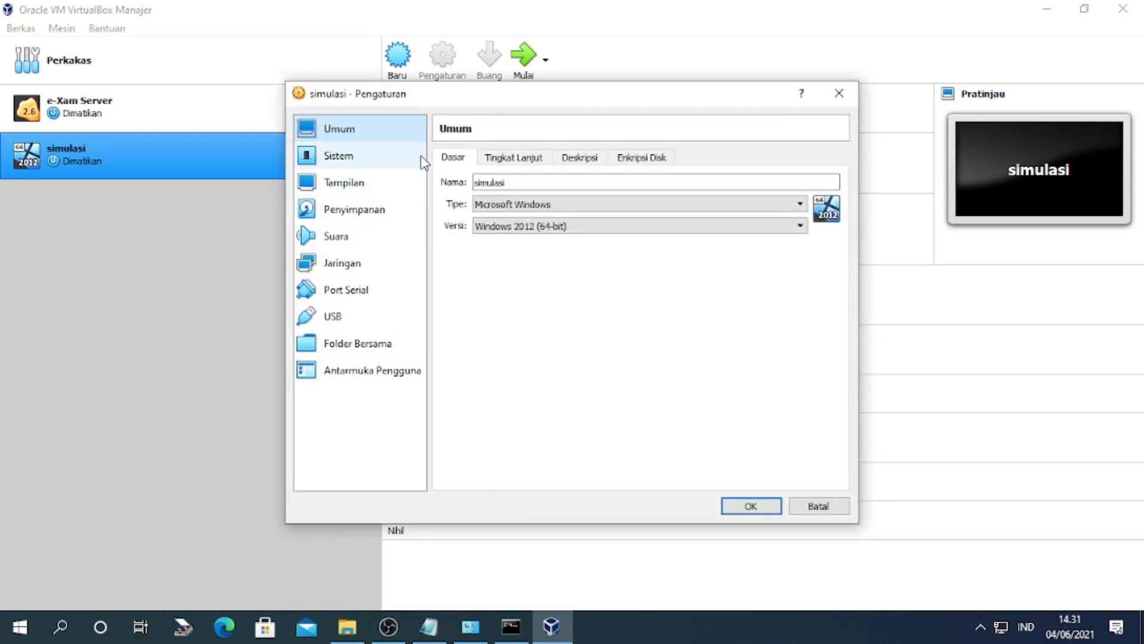
click(385, 160)
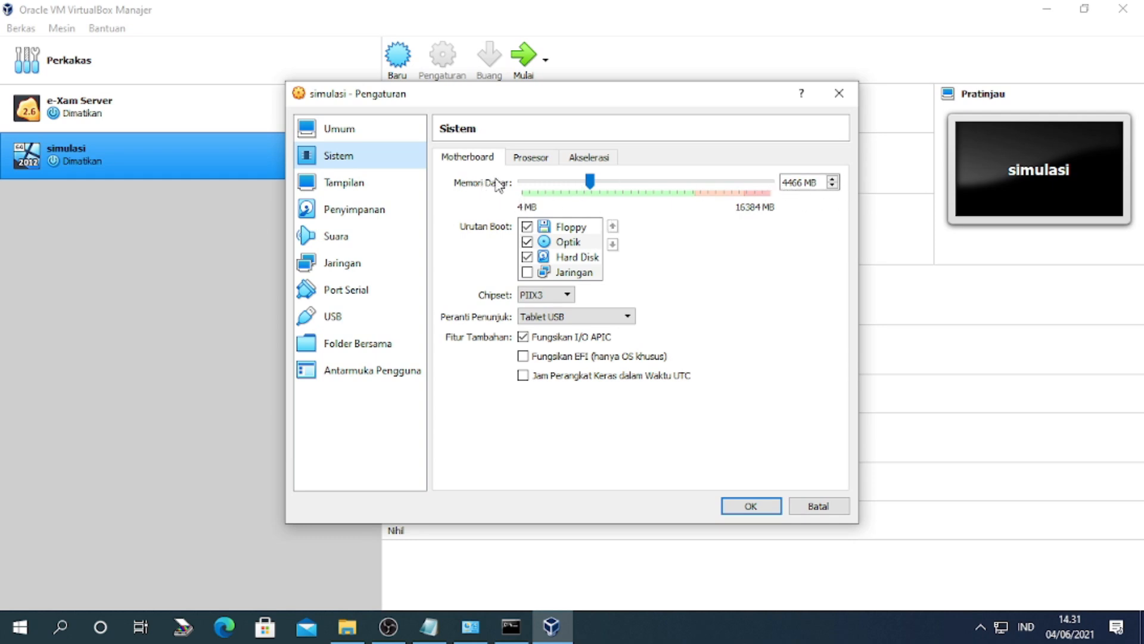
click(526, 161)
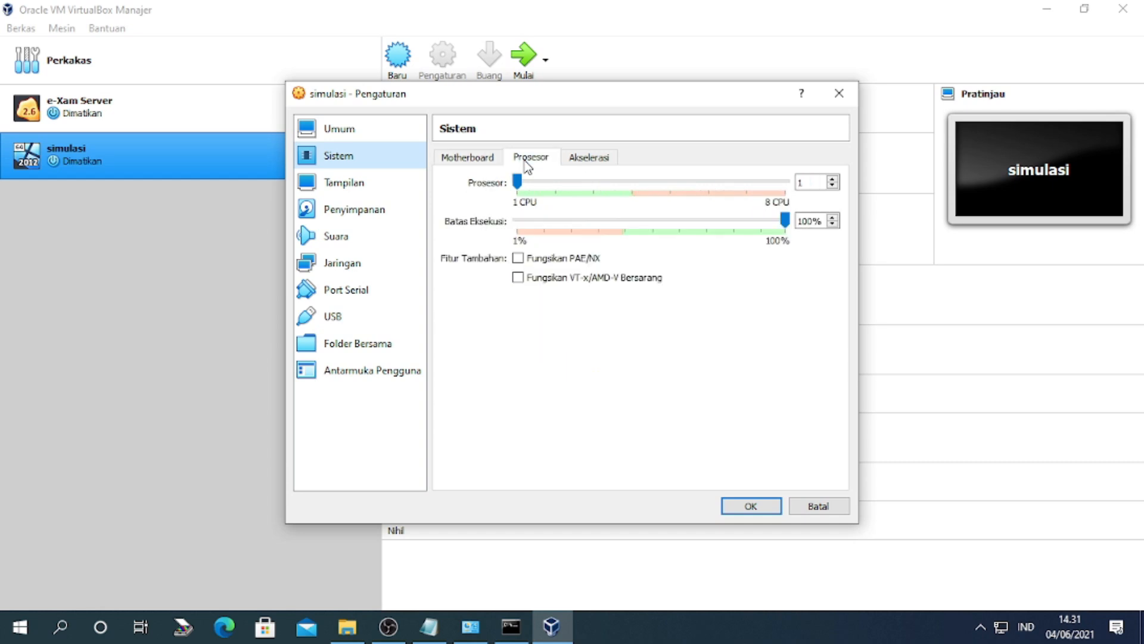
drag(517, 182, 630, 188)
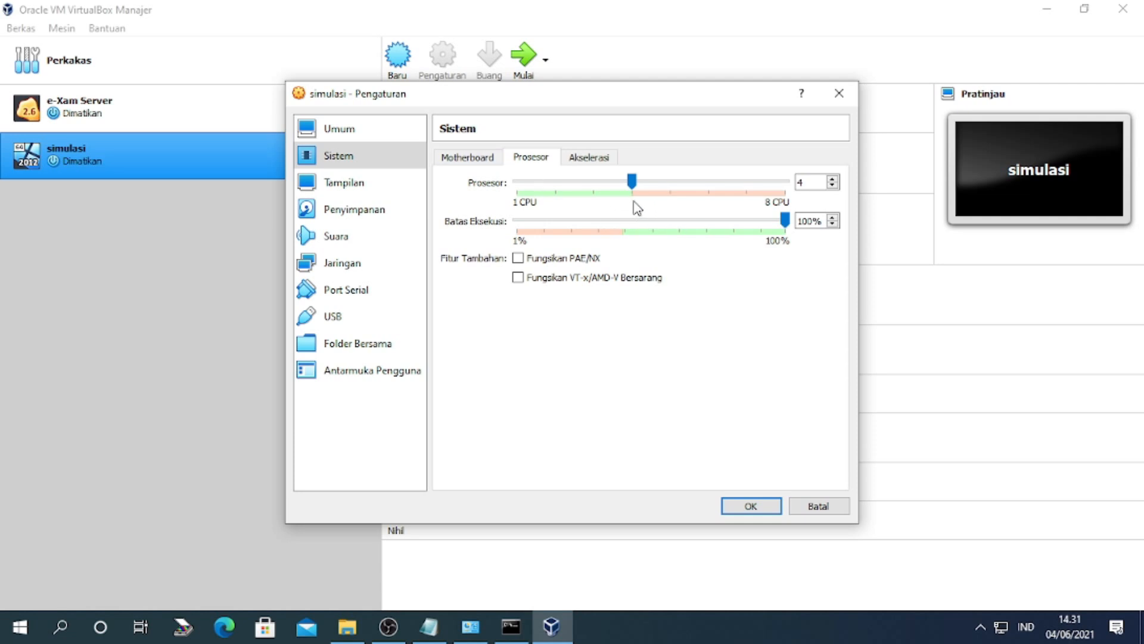
click(483, 158)
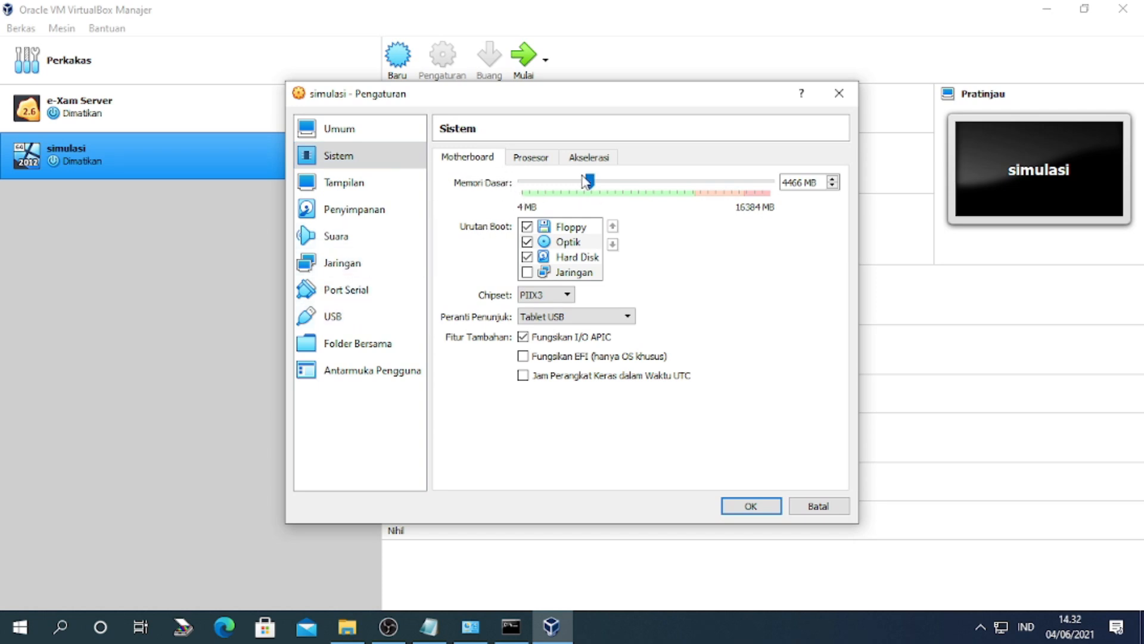
Step: Attach the simulasi machine's network adapter 1 as a bridged adapter using Intel(R) Ethernet Connection (2) I219-V, with its advanced options expanded
click(361, 263)
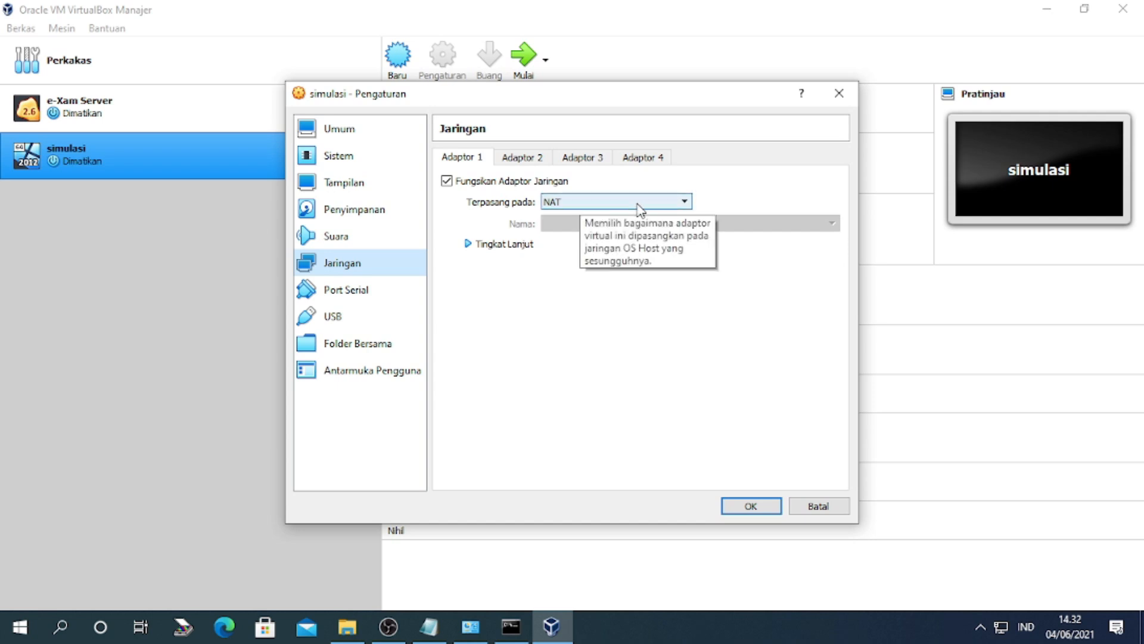
click(584, 203)
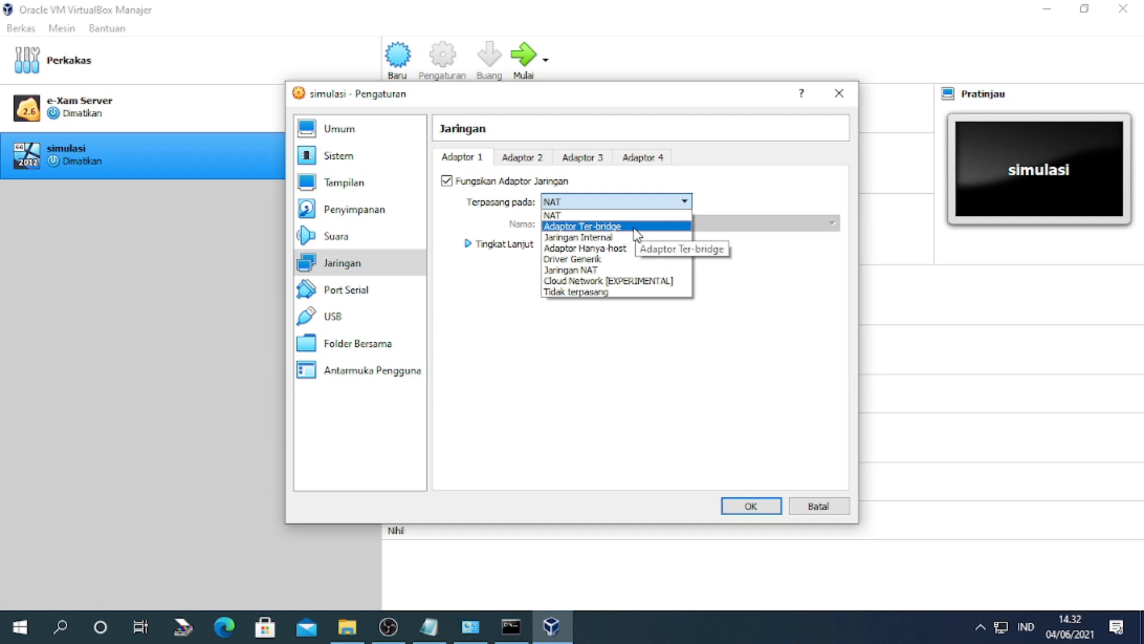
click(636, 234)
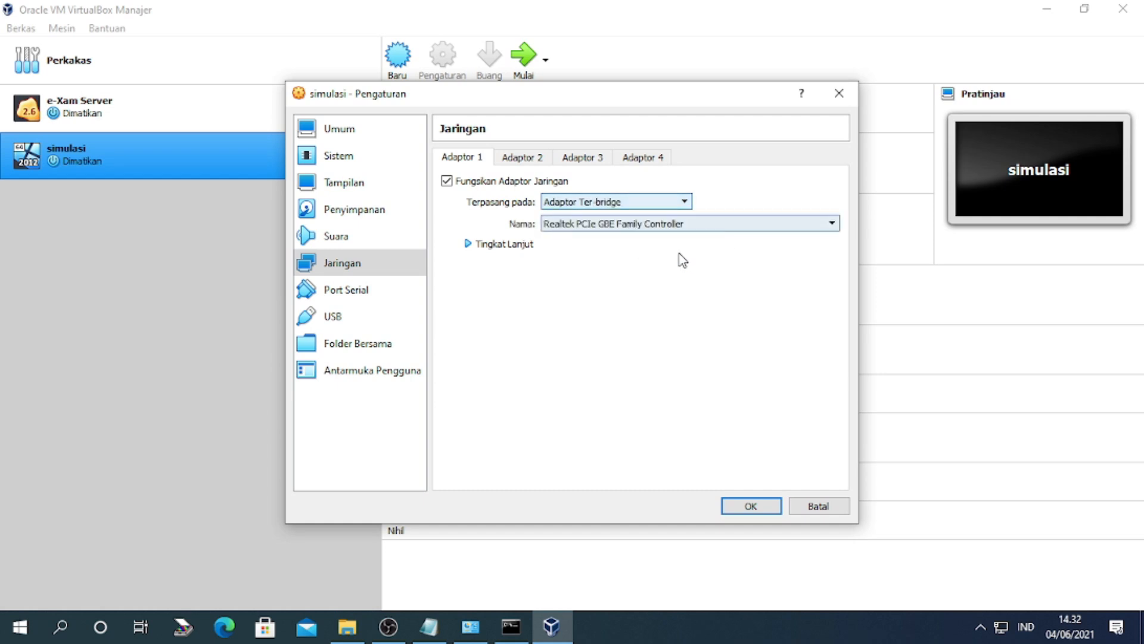
click(486, 246)
click(720, 225)
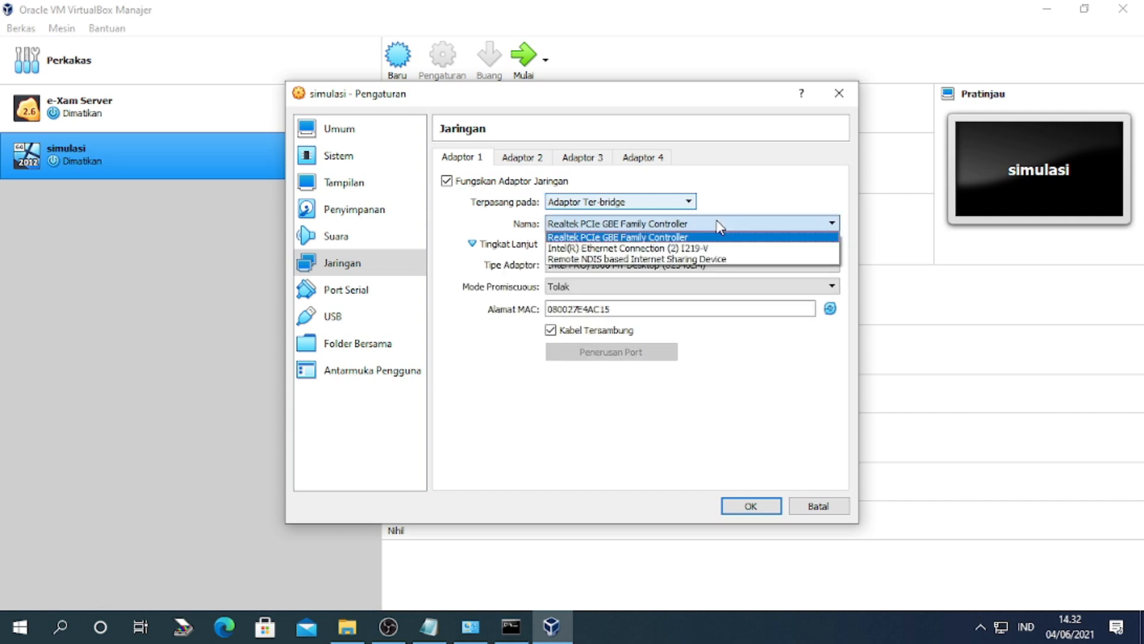
click(747, 249)
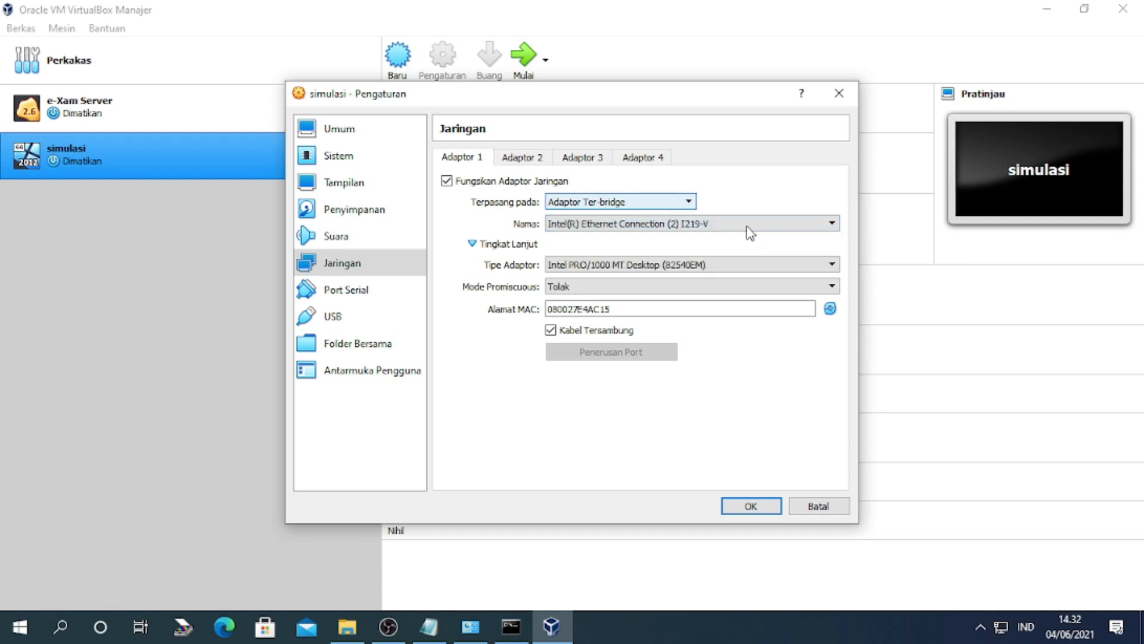
click(749, 228)
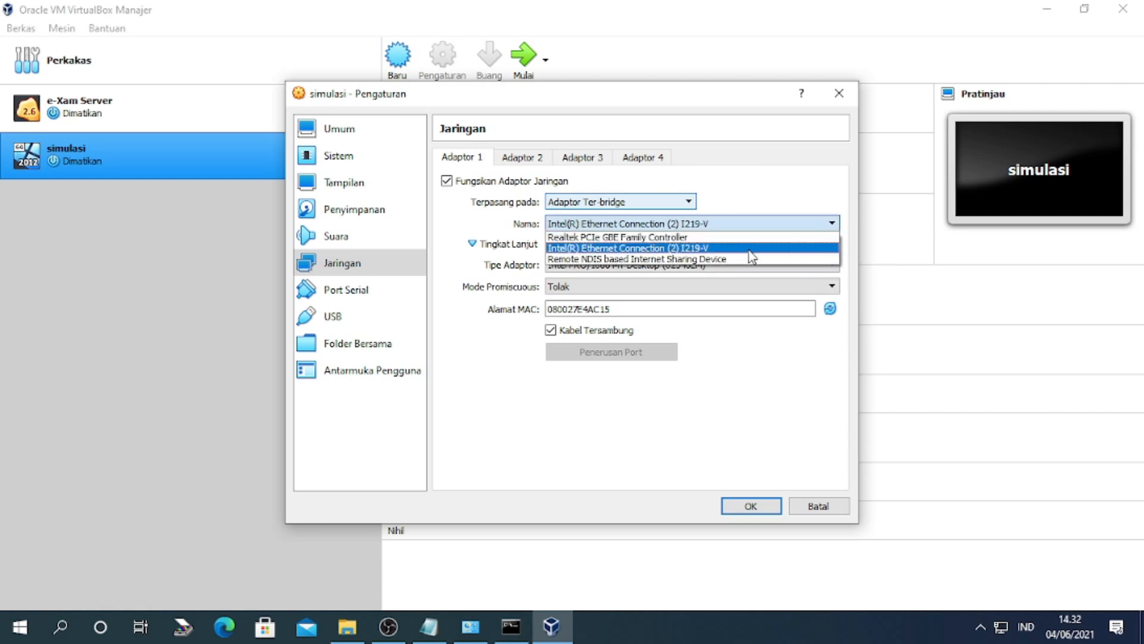
click(749, 250)
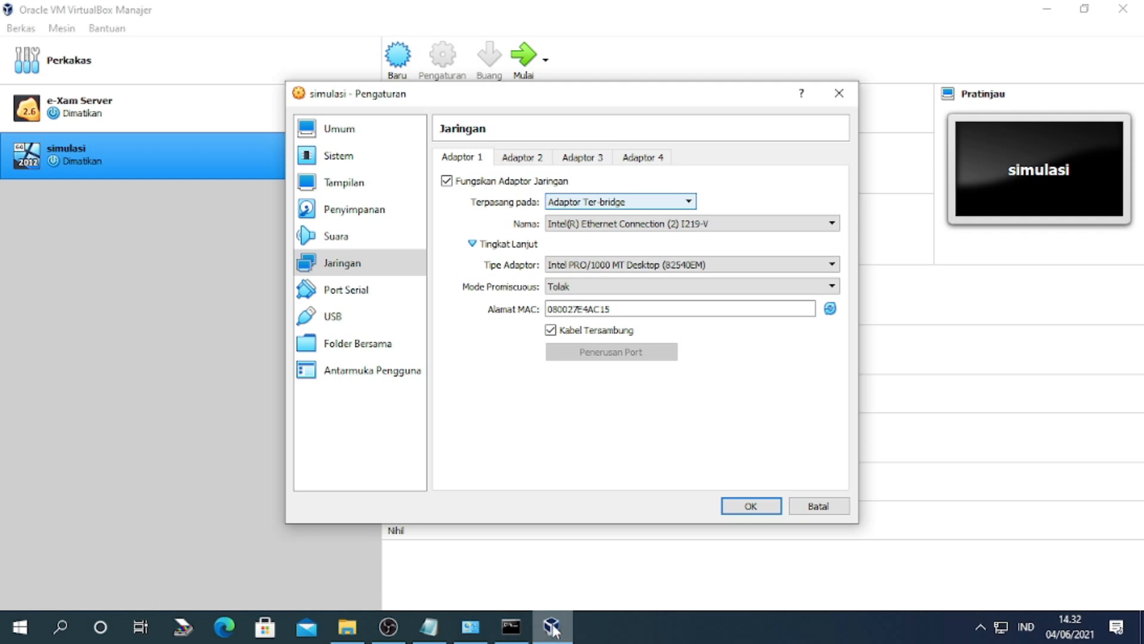
Step: Check in Network Connections which device the Client connection uses, and return to the machine's network settings
mouse_move(467, 614)
click(466, 566)
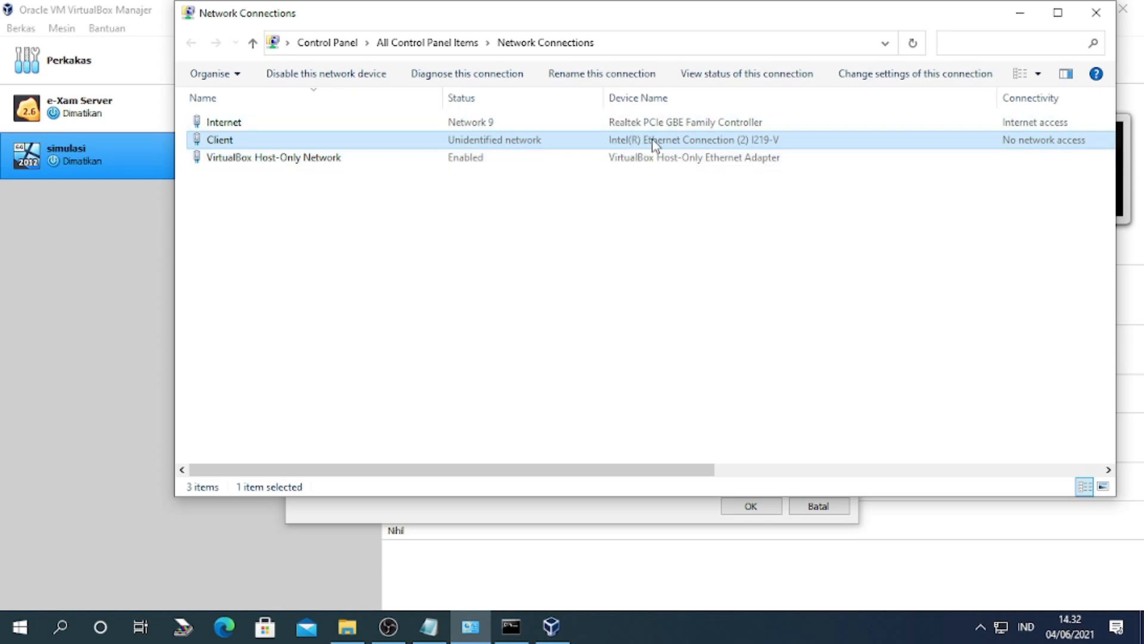
click(655, 521)
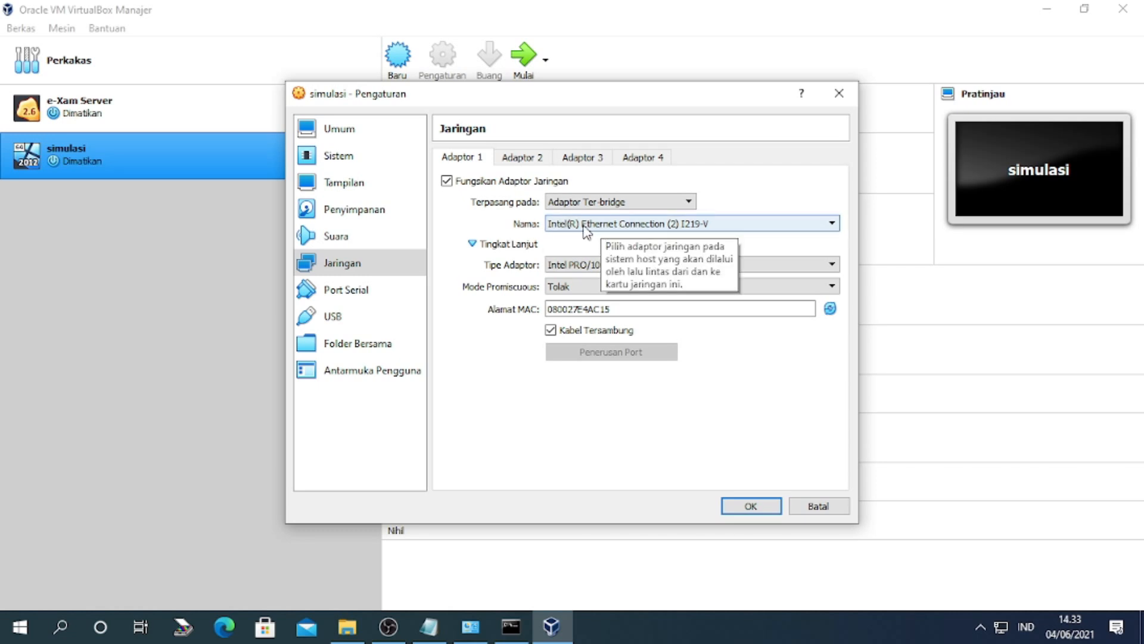
Step: Enable network adapter 2 attached to NAT and save the simulasi machine's settings
click(514, 158)
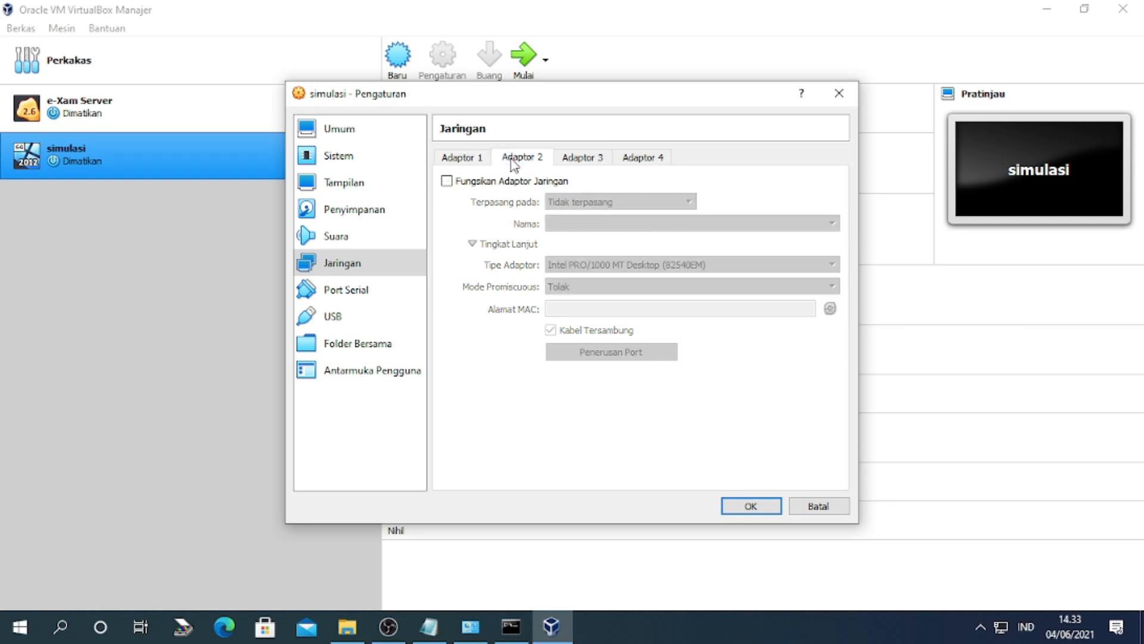
click(447, 180)
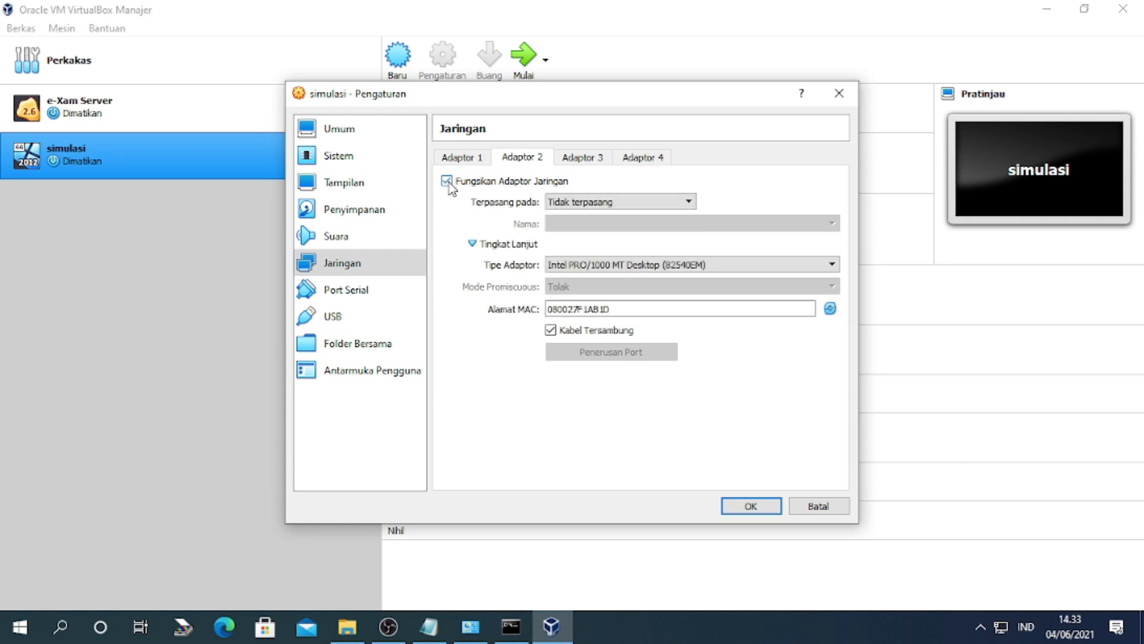
click(587, 203)
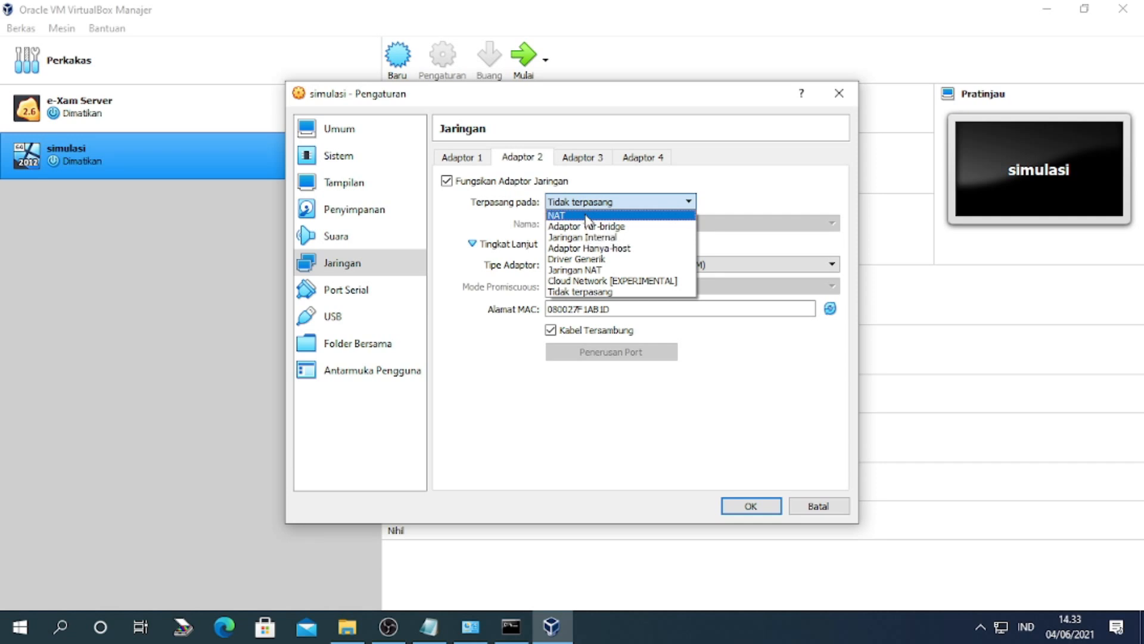
click(585, 216)
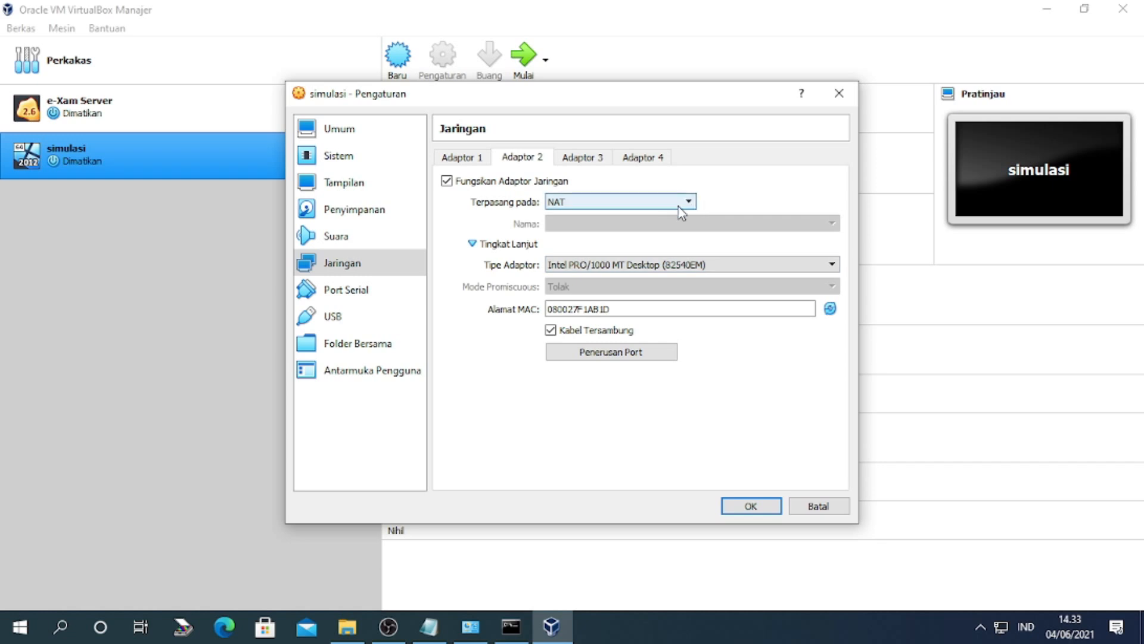
click(767, 508)
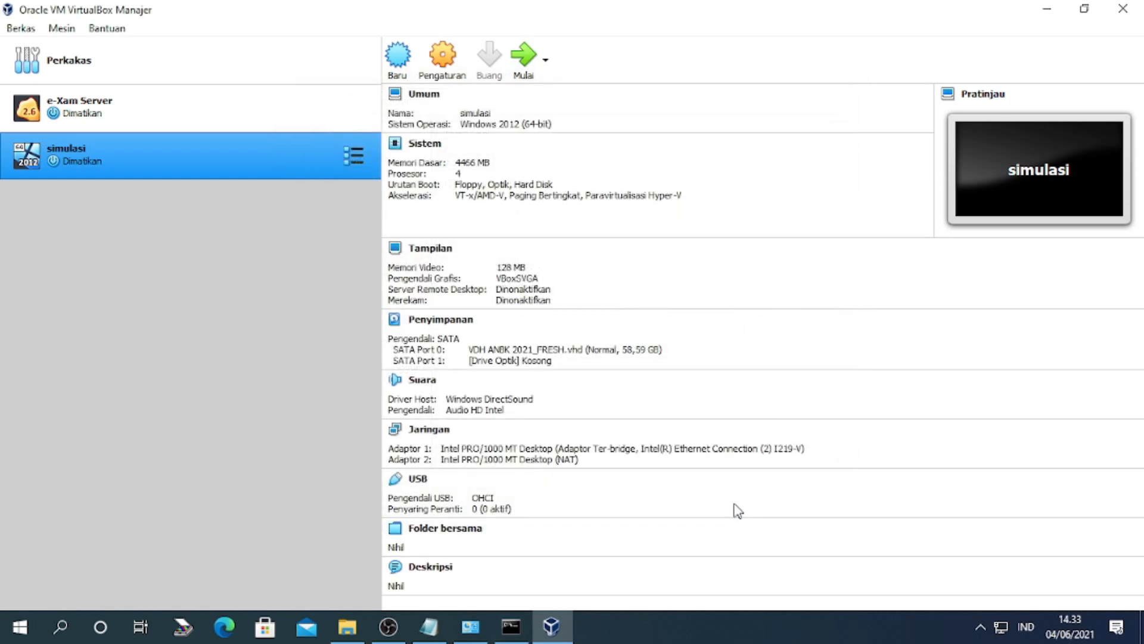
Step: In the Bahan ANBK folder, extract the eXamBroAdmin 27.11.19 archive in place and open the extracted folder
click(1043, 18)
click(1021, 17)
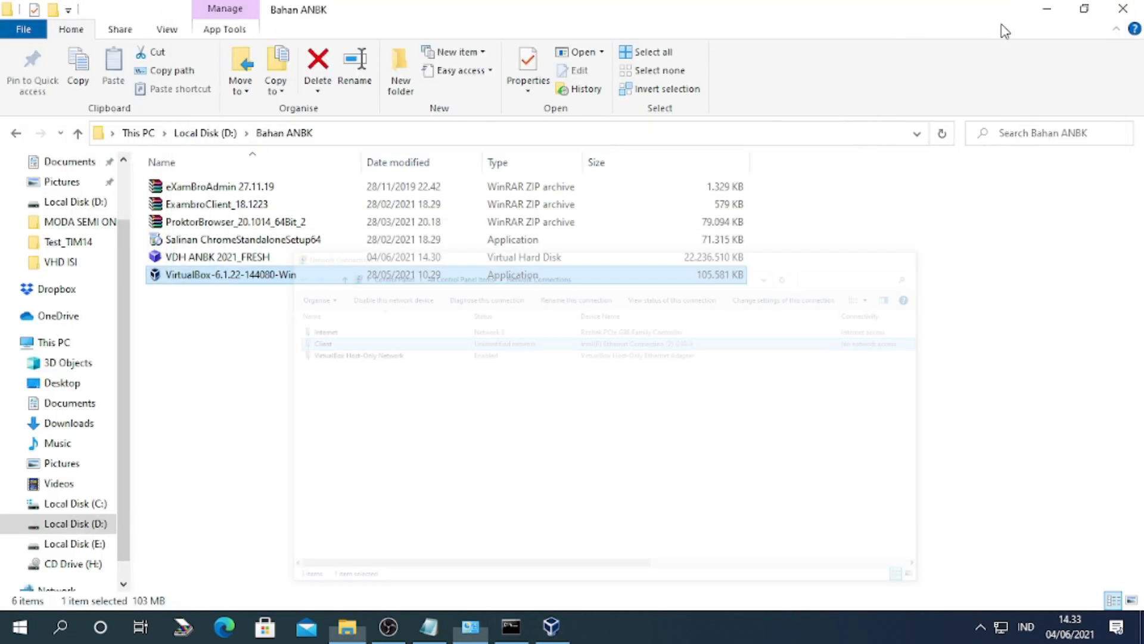
right_click(432, 403)
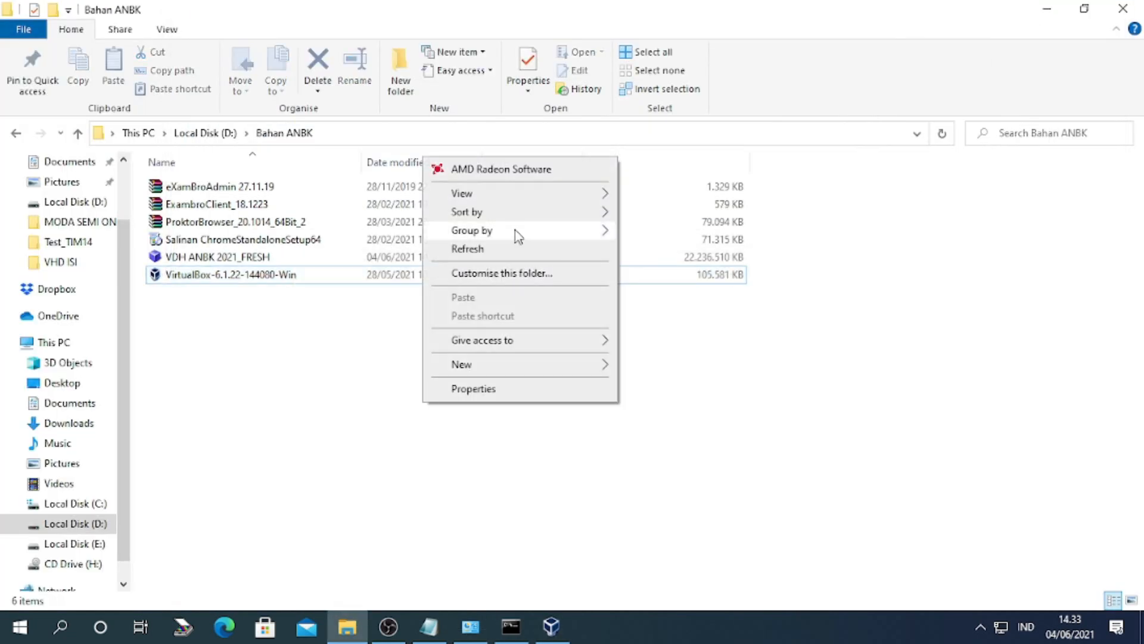
click(512, 249)
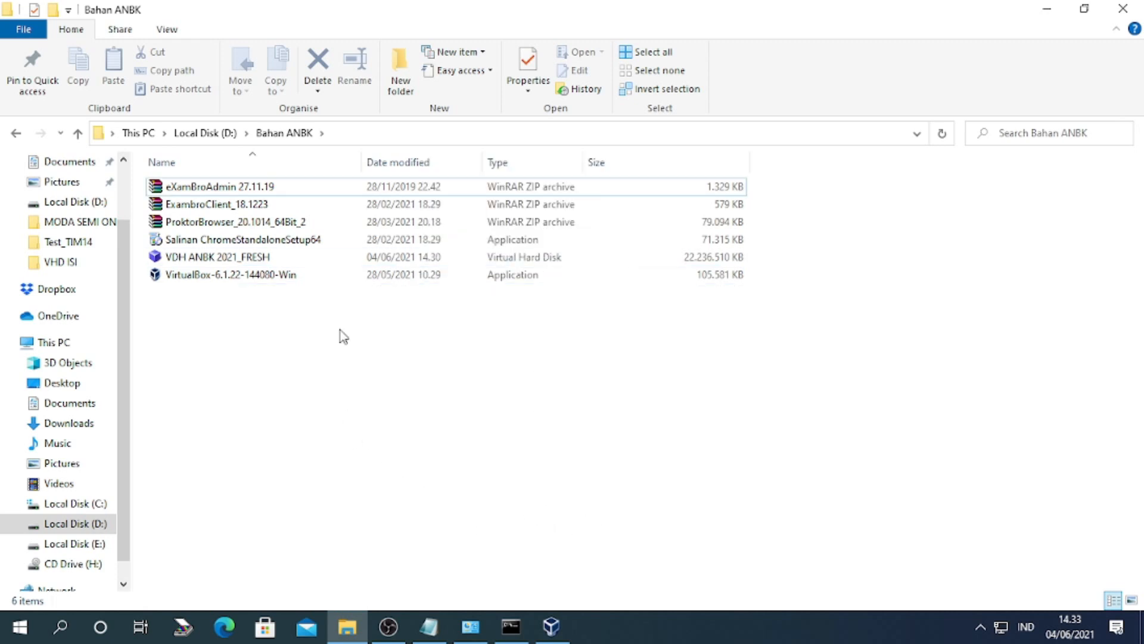
click(289, 187)
click(289, 188)
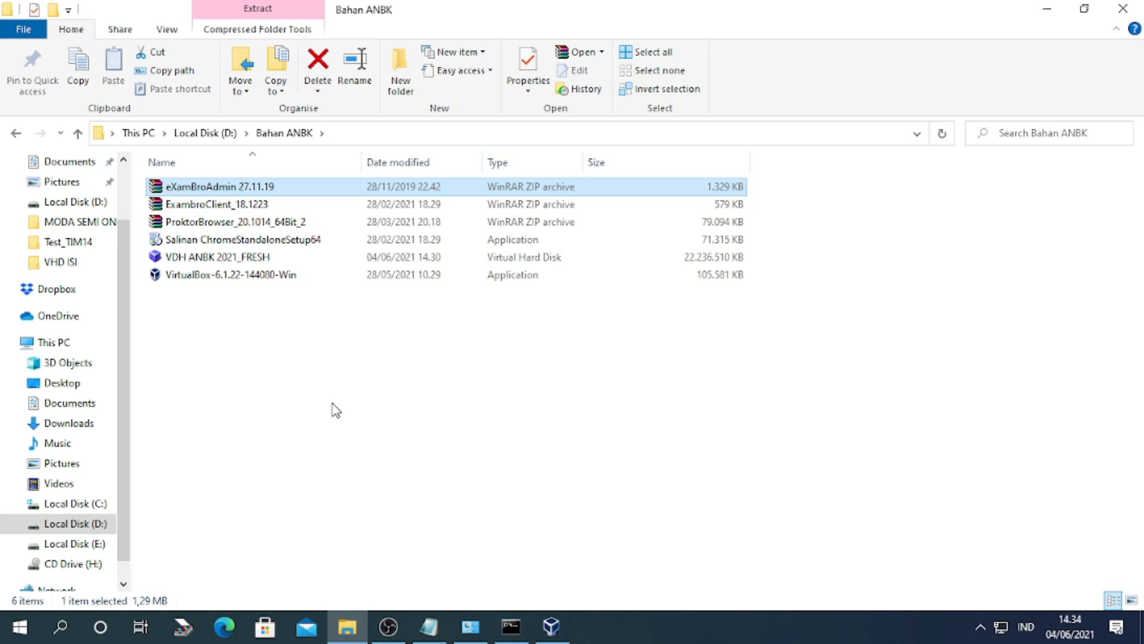
right_click(282, 189)
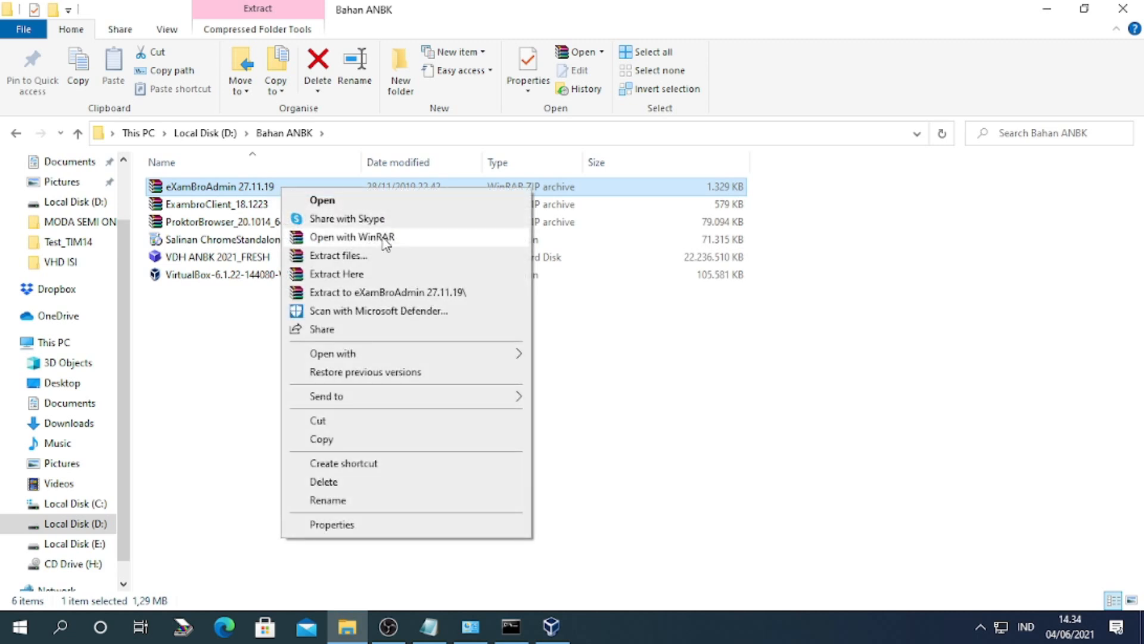
click(358, 278)
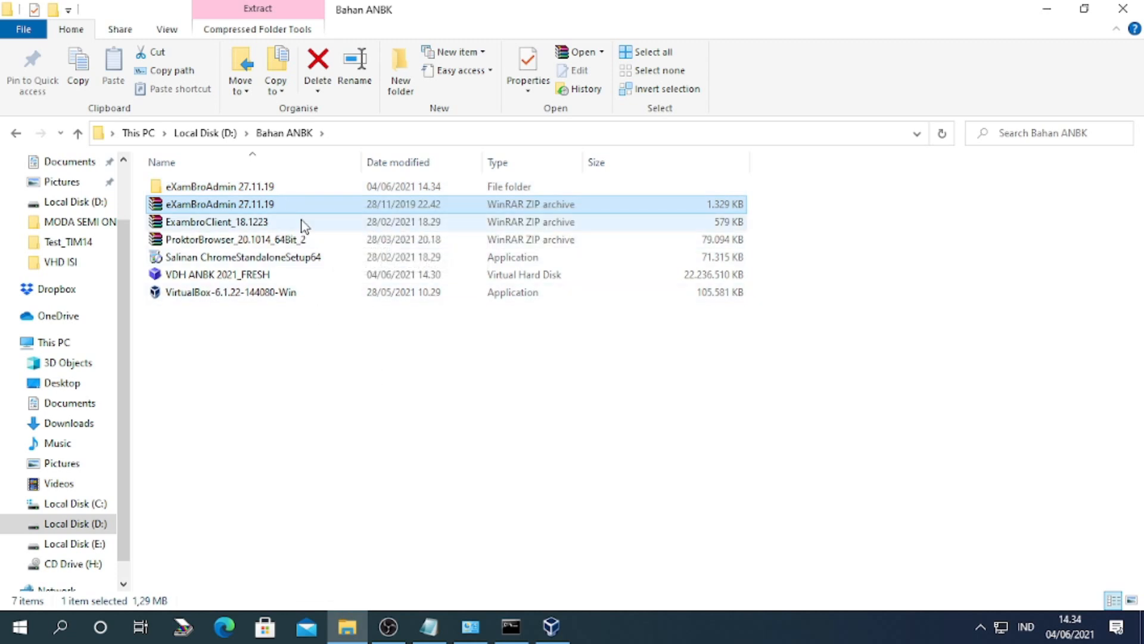
double_click(286, 190)
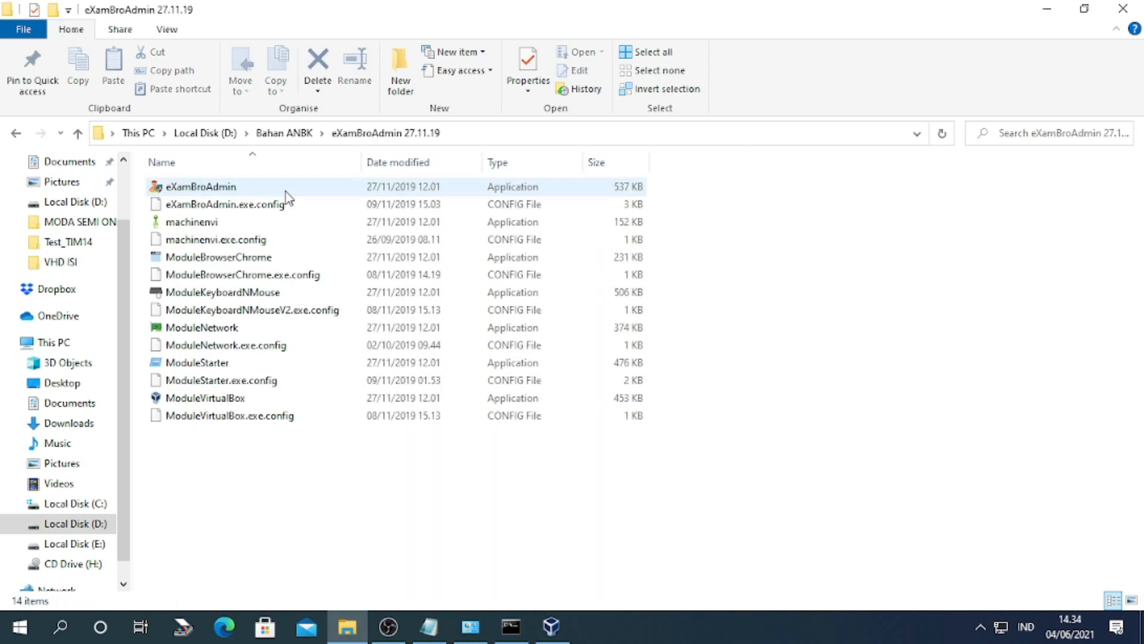
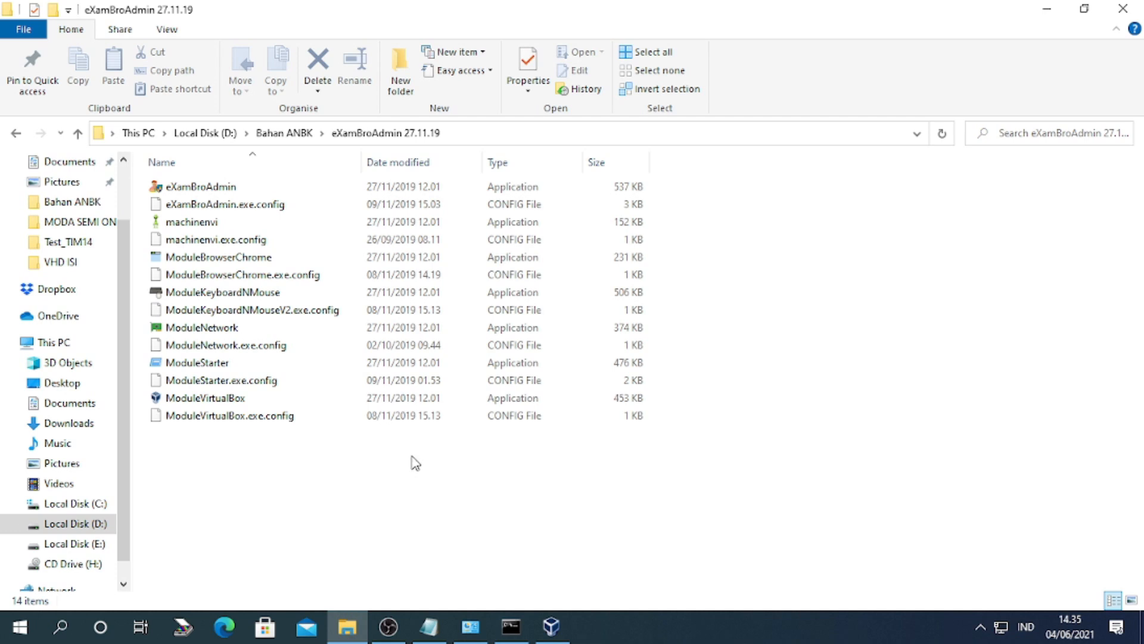
Step: Run the eXamBroAdmin application as administrator
click(239, 190)
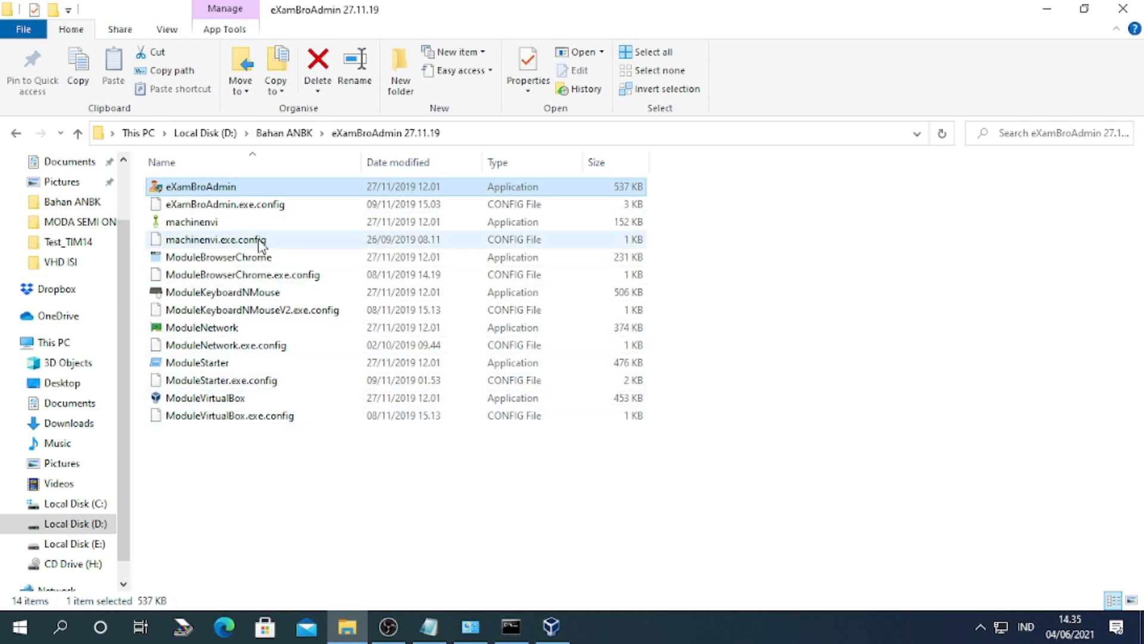
right_click(245, 195)
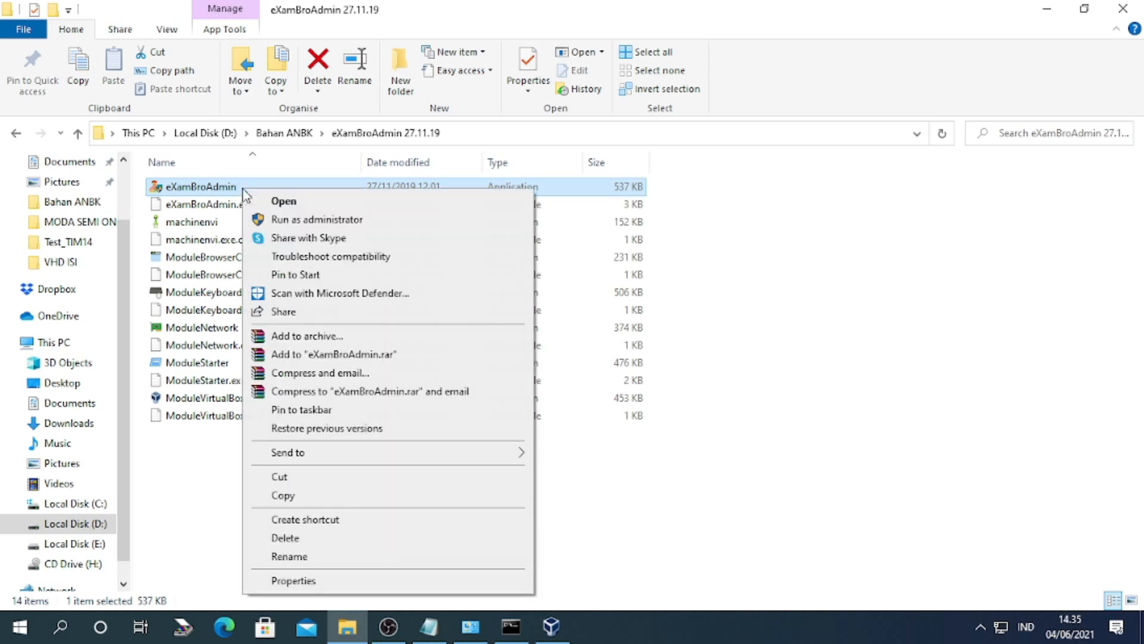
click(338, 221)
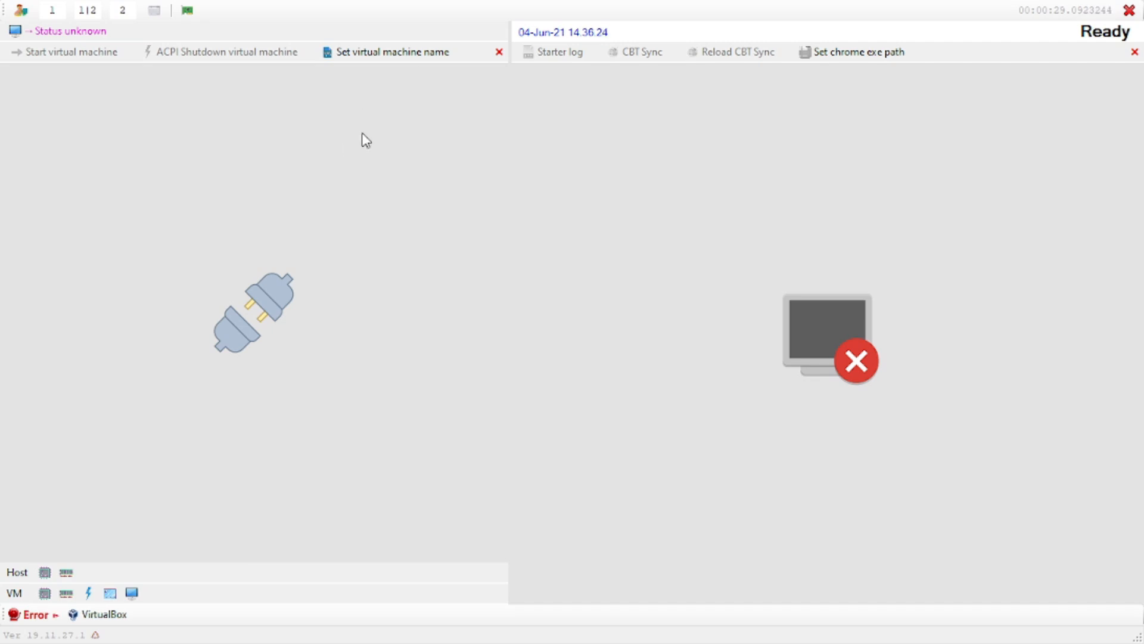
Step: Set simulasi as the virtual machine name in eXamBroAdmin
click(408, 59)
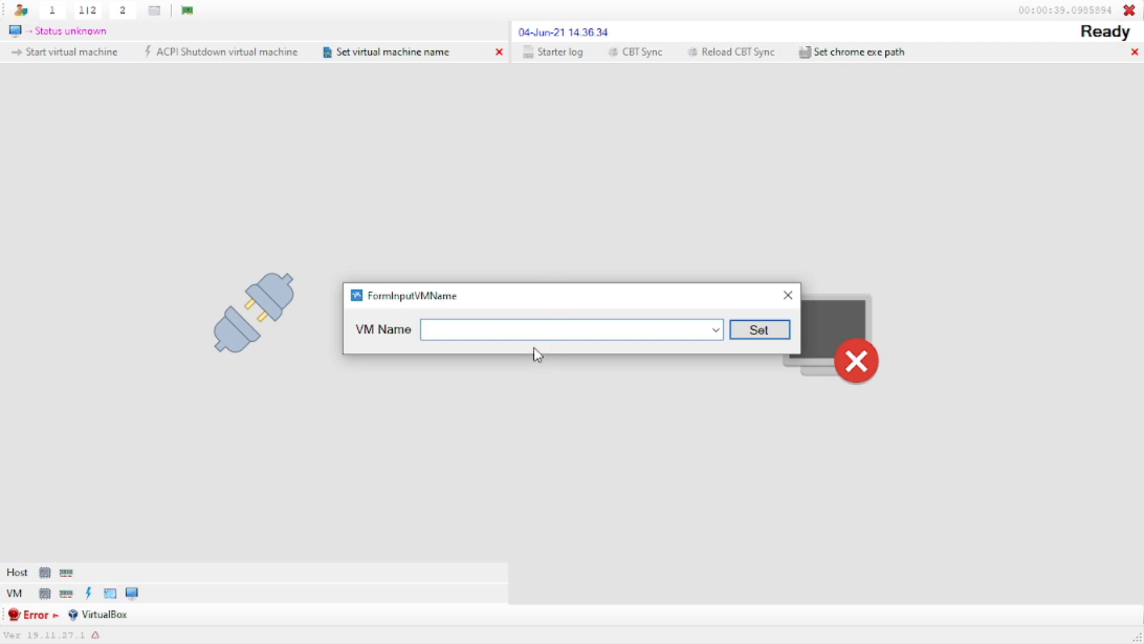
click(717, 330)
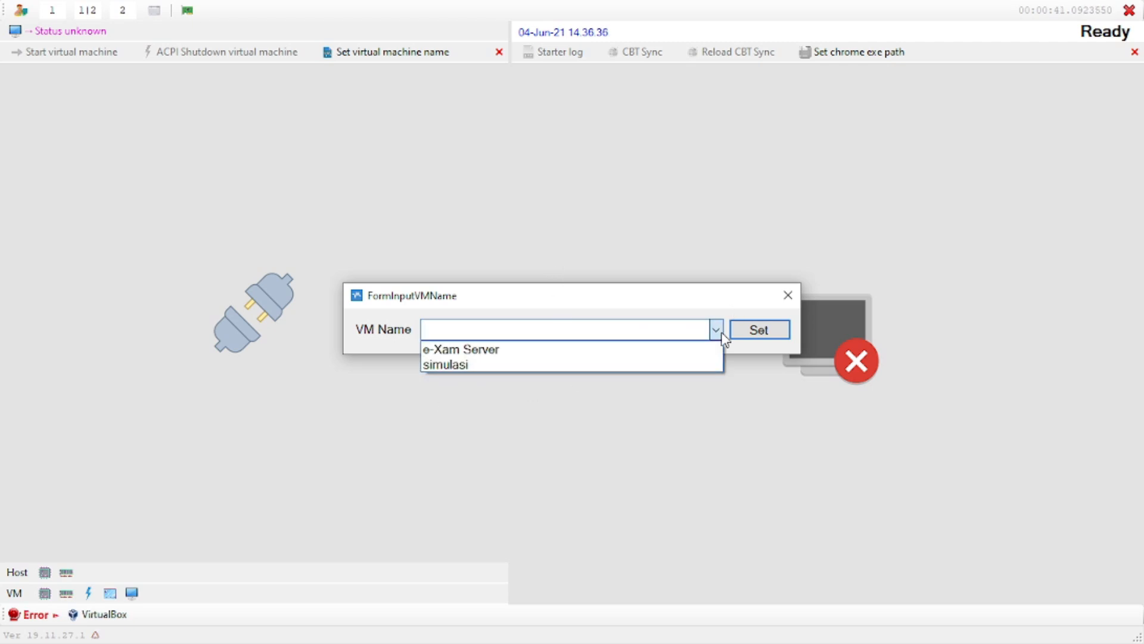
click(718, 331)
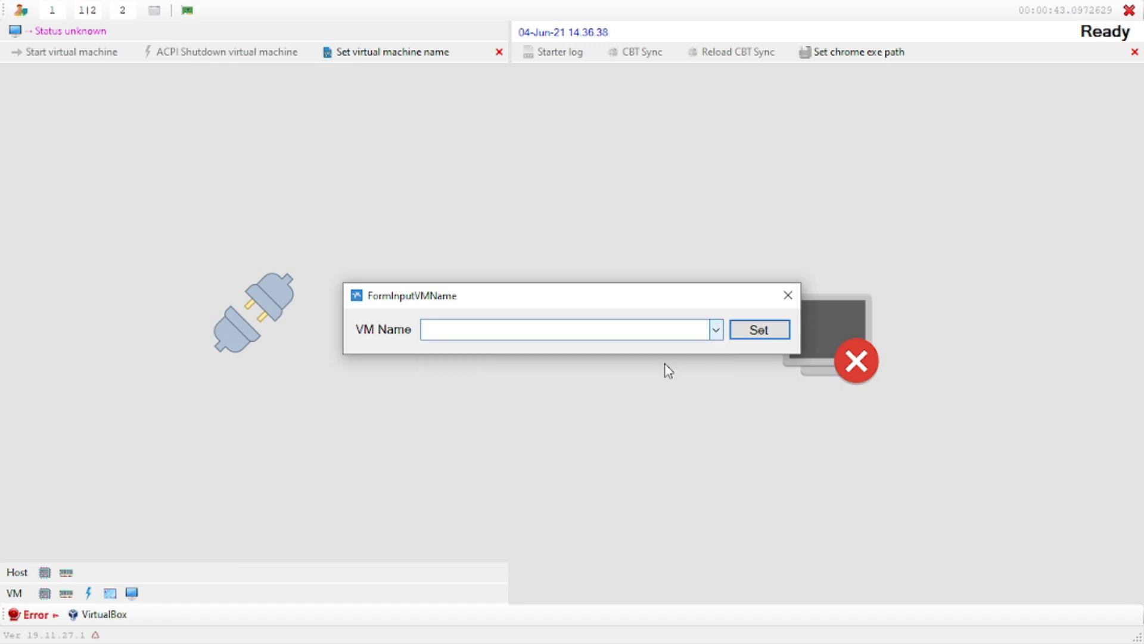
click(719, 328)
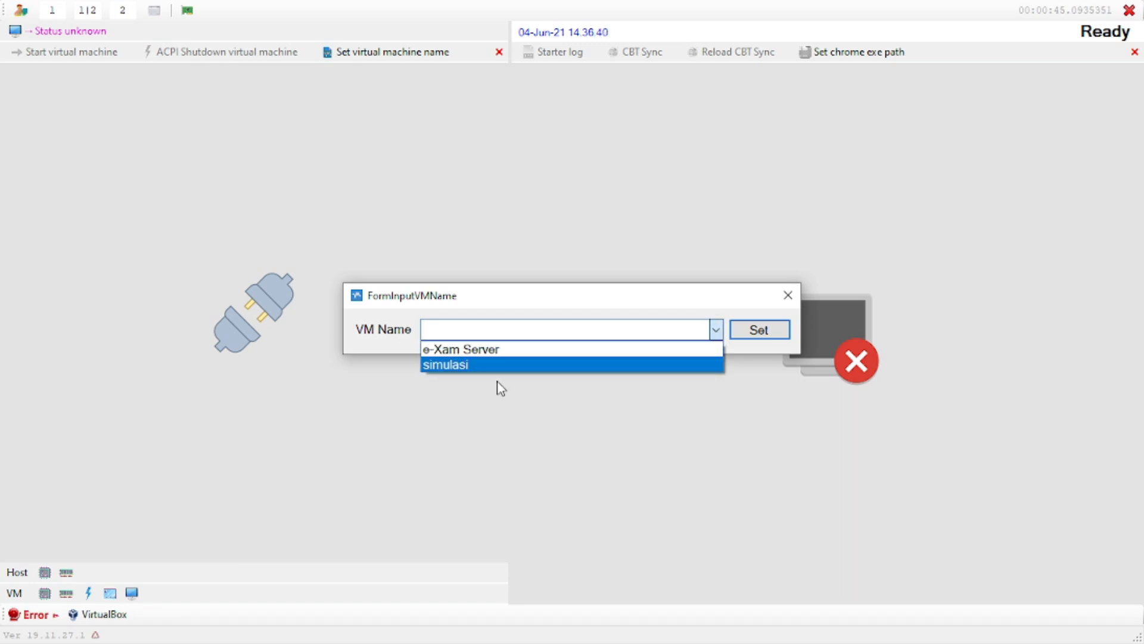
click(716, 337)
click(716, 337)
click(717, 332)
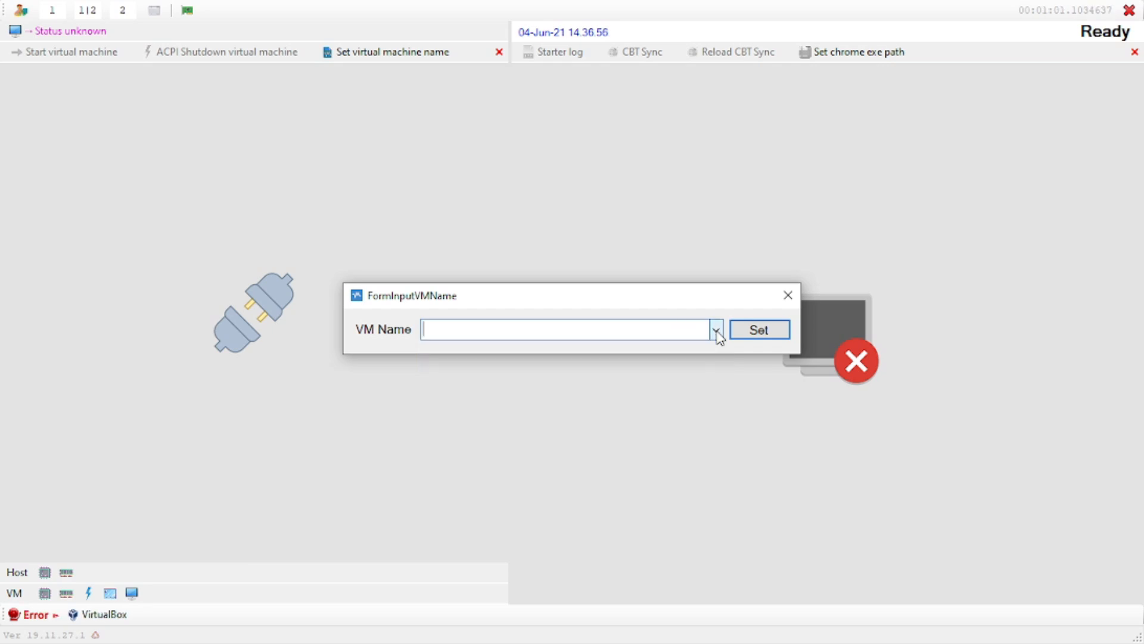
click(717, 332)
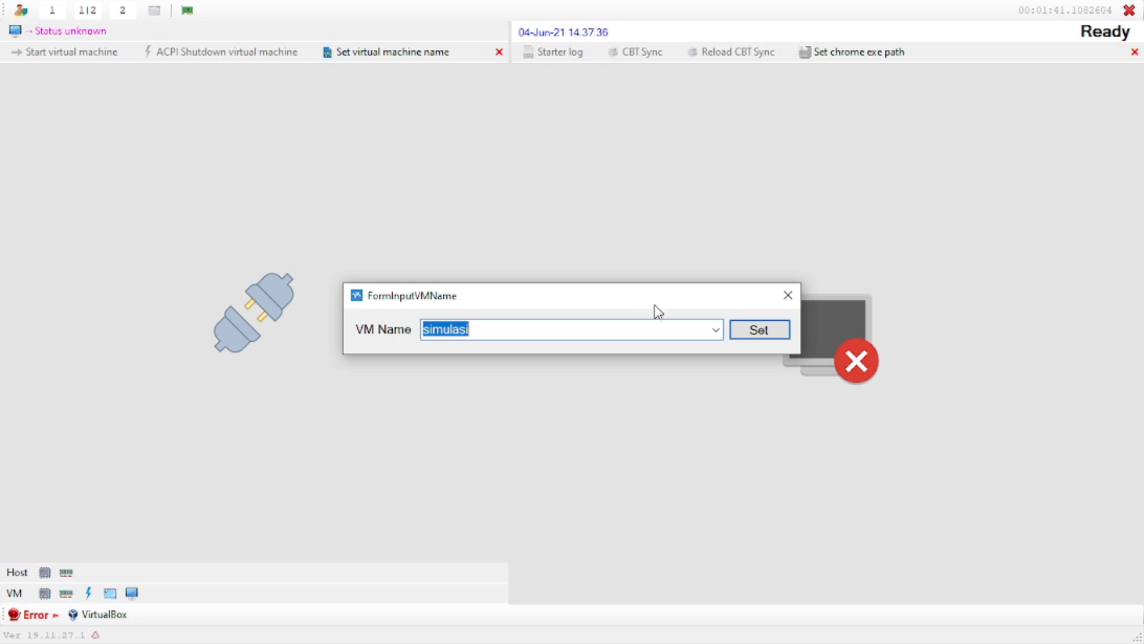
click(750, 333)
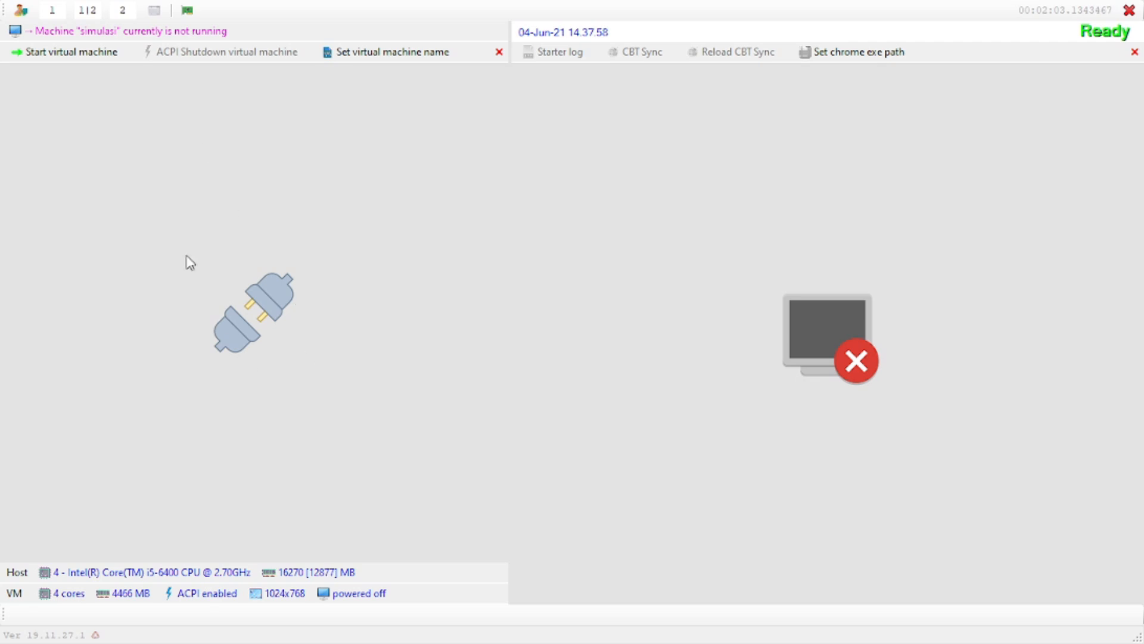
Step: Start the simulasi virtual machine and unlock its BitLocker-encrypted drive with the drive password
click(81, 56)
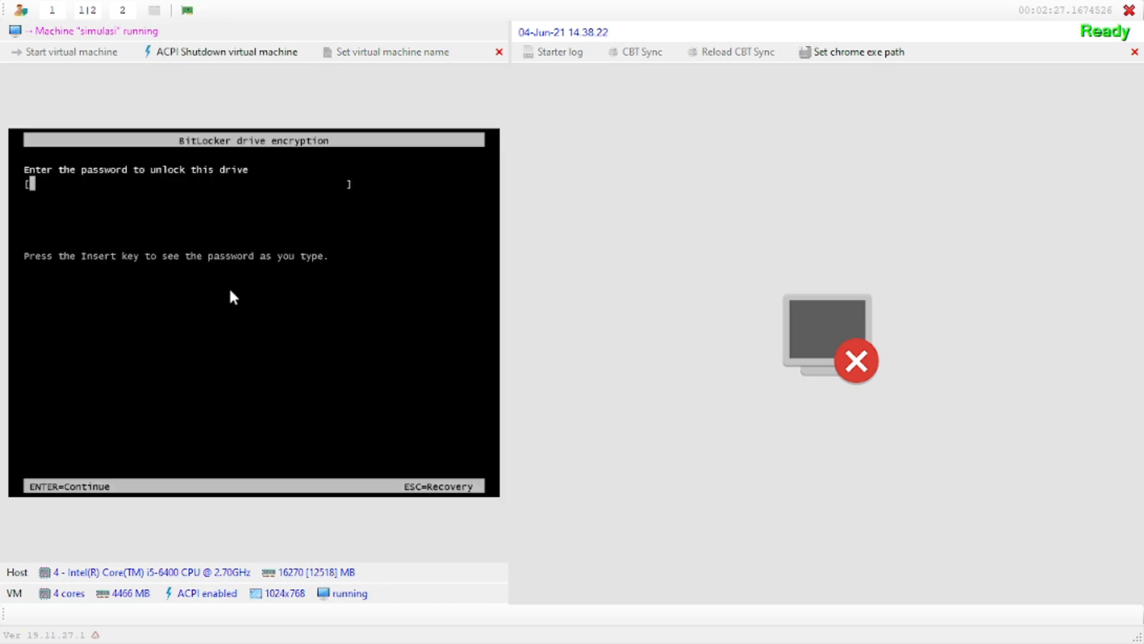
text(********************)
key(Return)
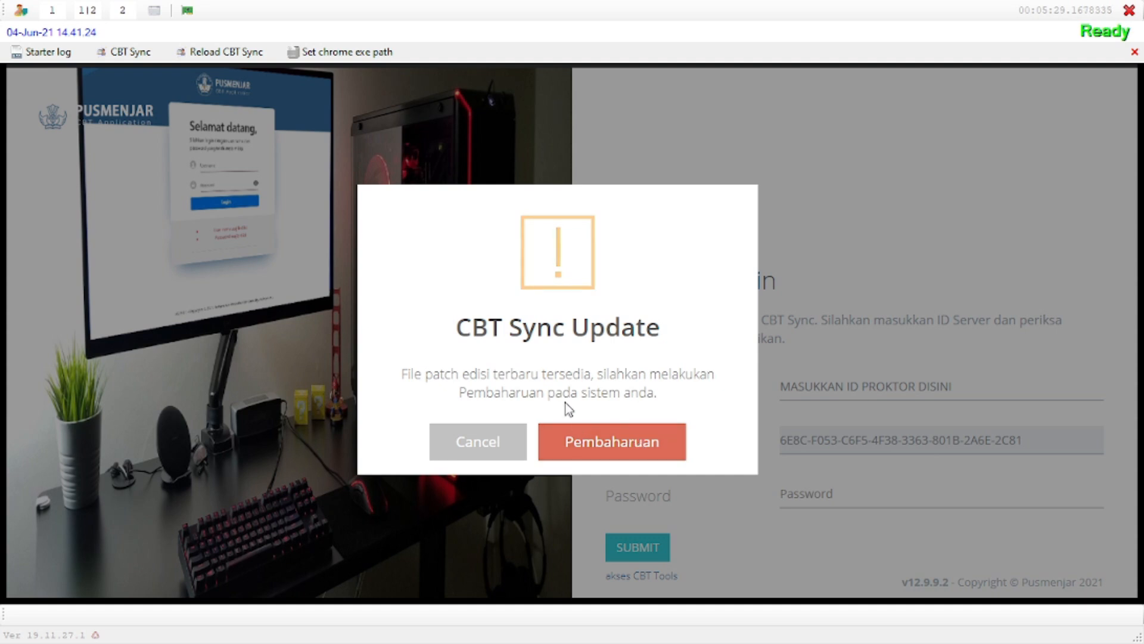
Step: Open the CBT Sync update, and return to the login form by logging out of CBT Tools and dismissing the update prompt
click(581, 449)
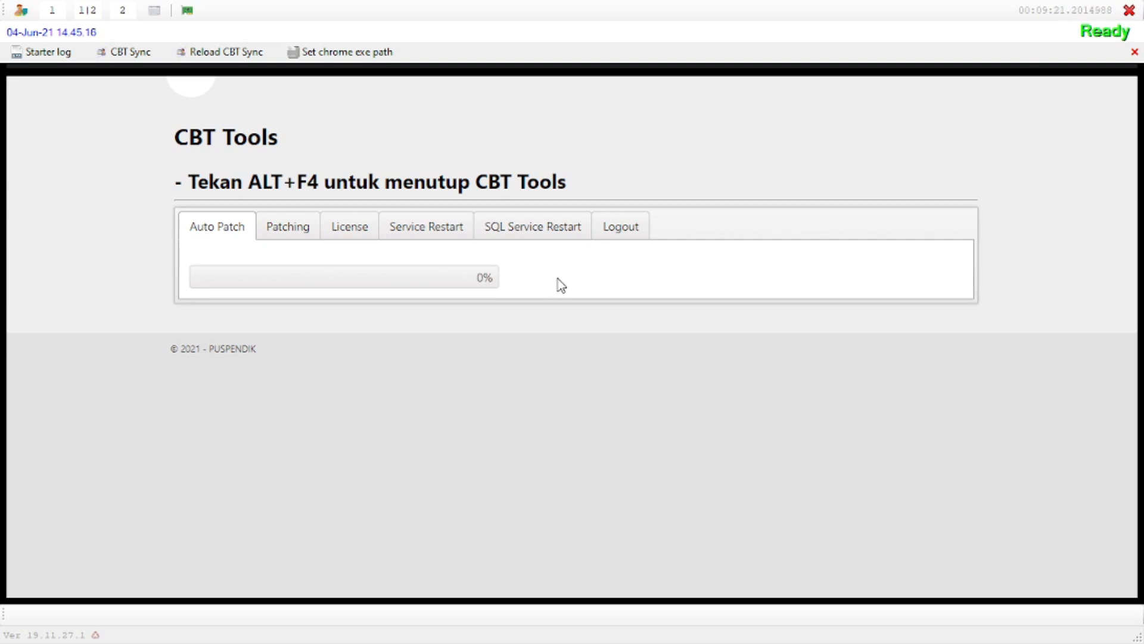
click(629, 241)
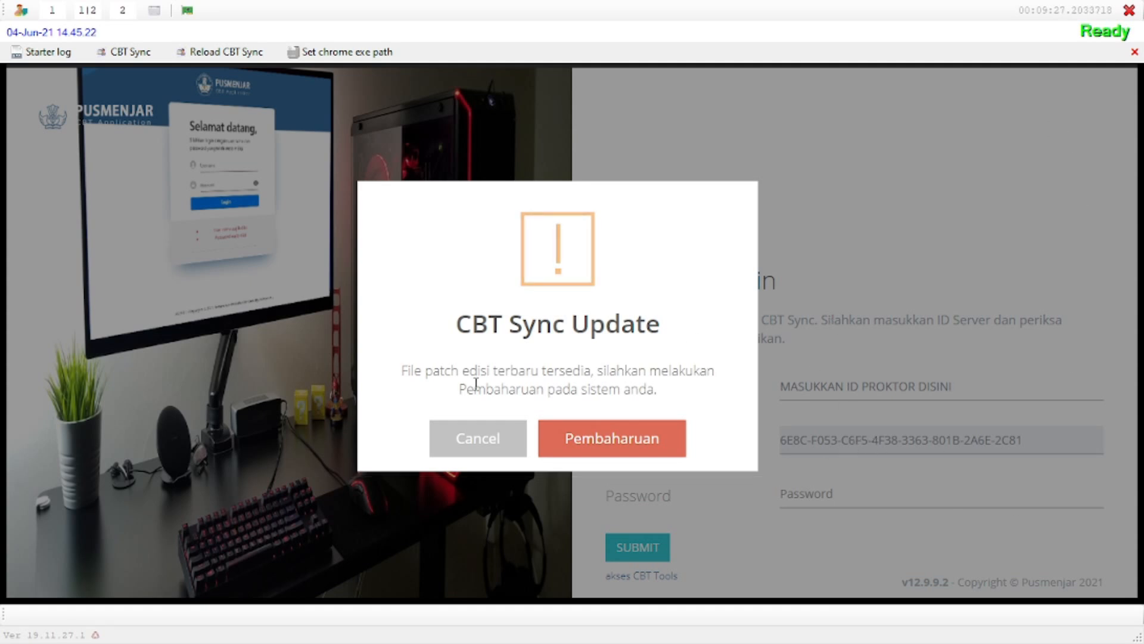
click(492, 457)
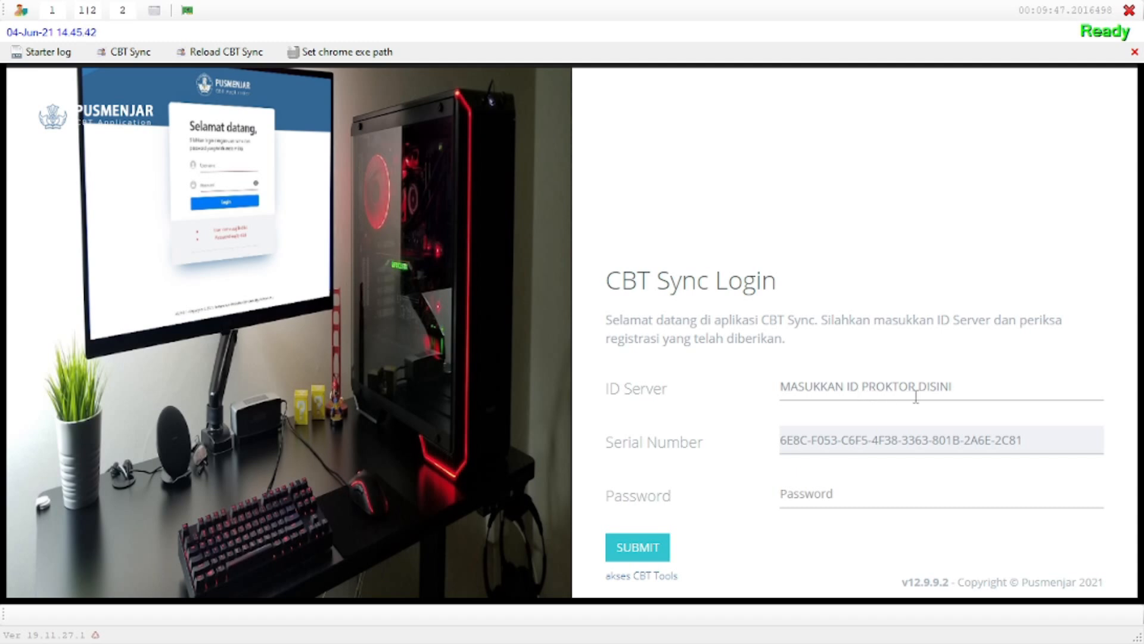
Step: Clear the placeholder text from the ID Server field of the CBT Sync login form and place the cursor in the Password field
click(959, 384)
drag(970, 388, 759, 386)
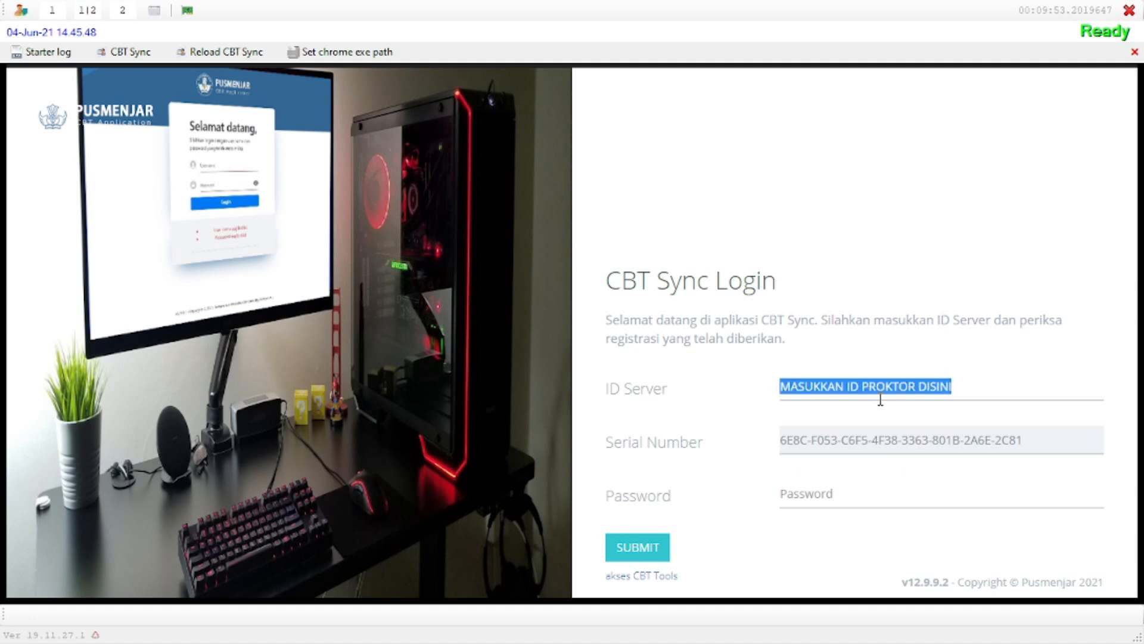
key(BackSpace)
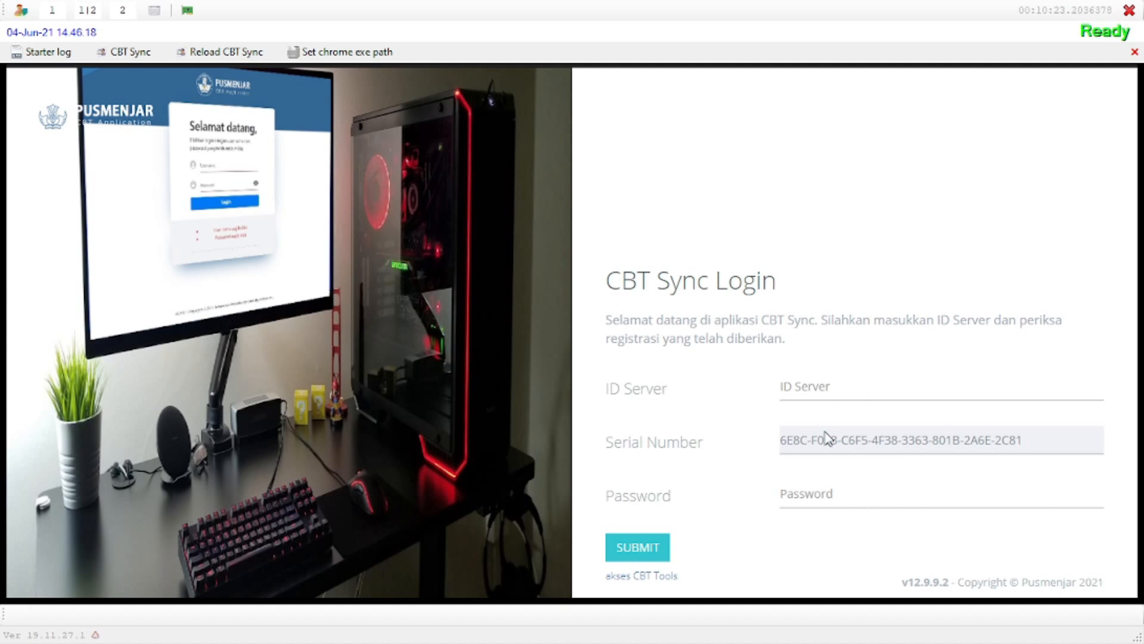
click(837, 501)
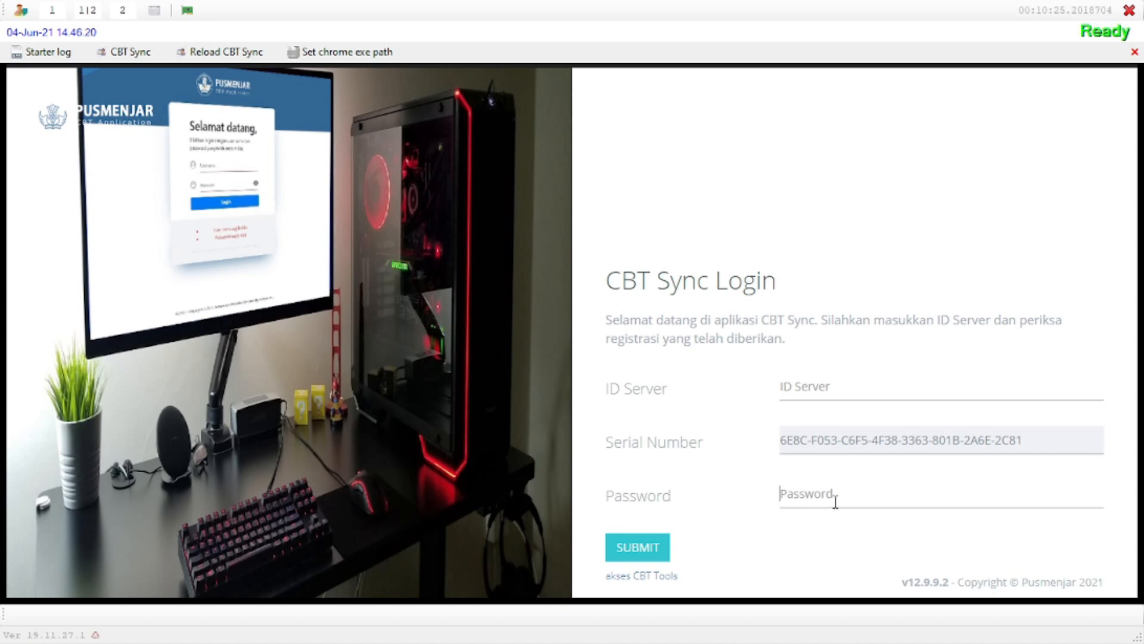